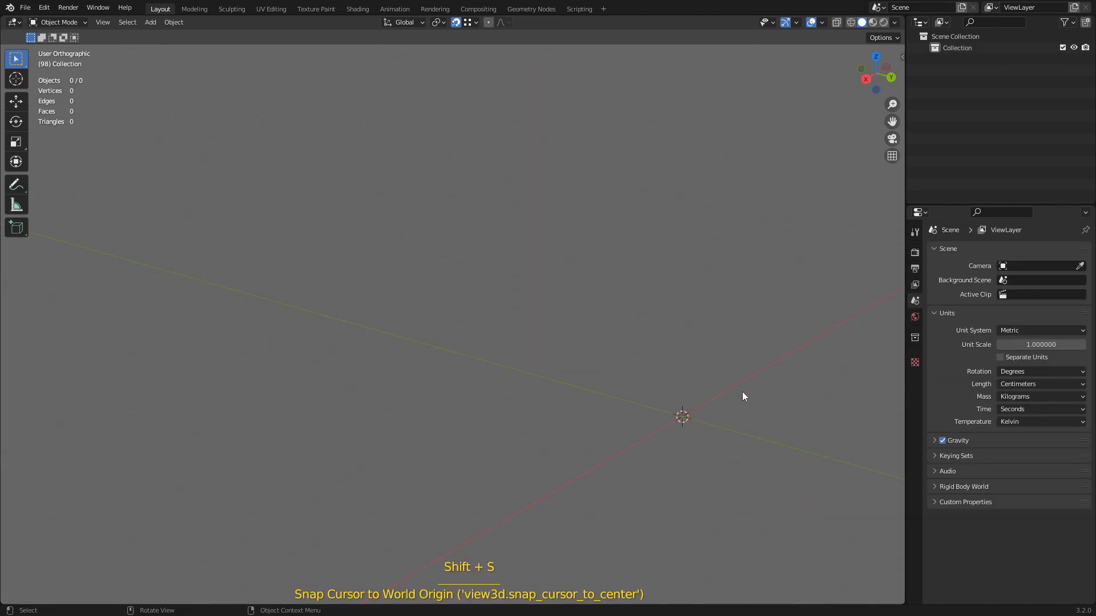
- Add a 10 cm cube at the world origin and a torus at a new 3D cursor position beside it
{"action": "key", "text": "shift+a"}
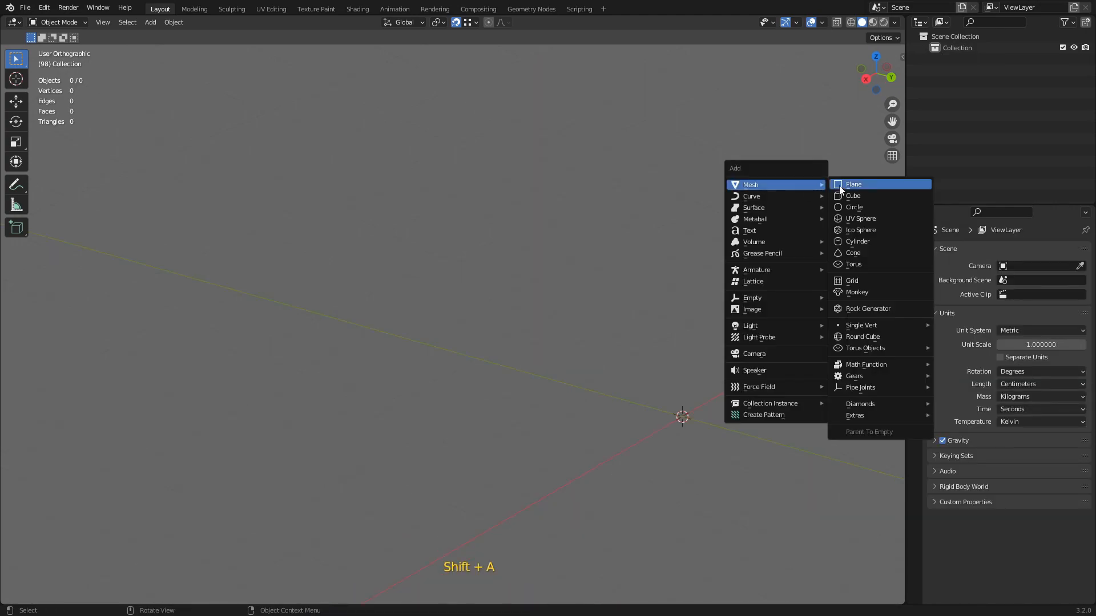
{"action": "left_click", "coordinate": [848, 197]}
{"action": "right_click", "coordinate": [425, 336], "text": "shift"}
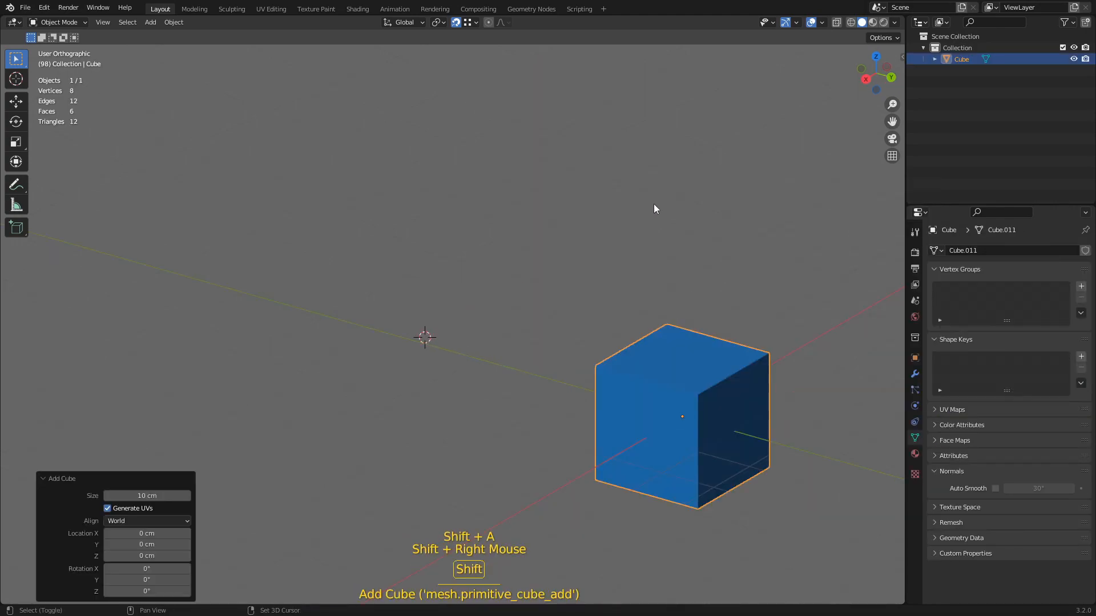
{"action": "key", "text": "shift+a"}
{"action": "mouse_move", "coordinate": [653, 203]}
{"action": "left_click", "coordinate": [703, 285]}
- Place the 3D cursor on the far side of the torus from the cube and add a UV sphere there
{"action": "right_click", "coordinate": [233, 283], "text": "shift"}
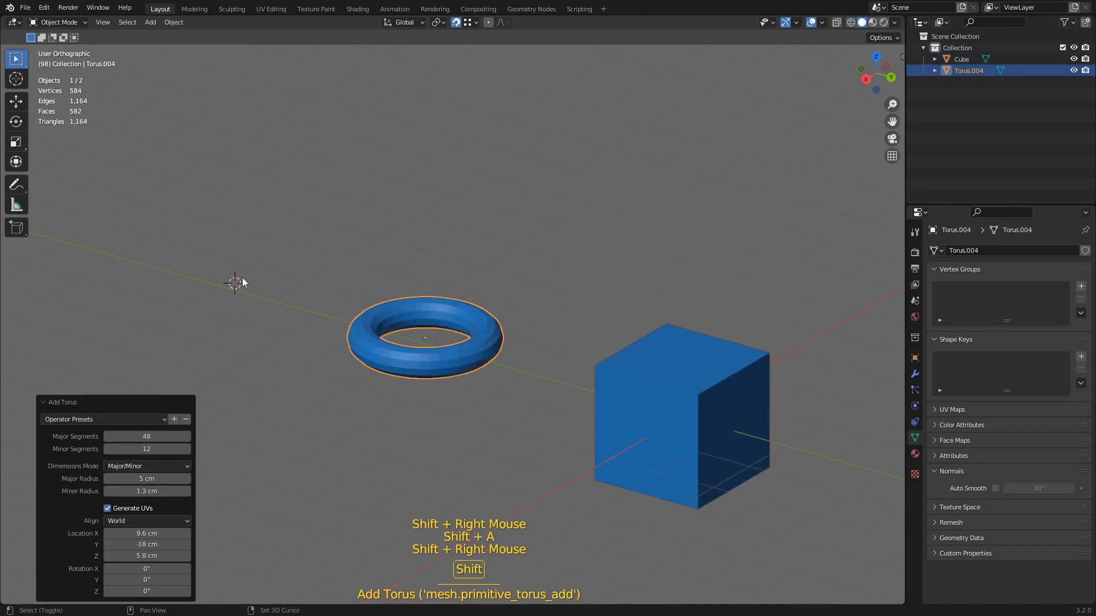
{"action": "key", "text": "shift+a"}
{"action": "mouse_move", "coordinate": [321, 224]}
{"action": "left_click", "coordinate": [388, 256]}
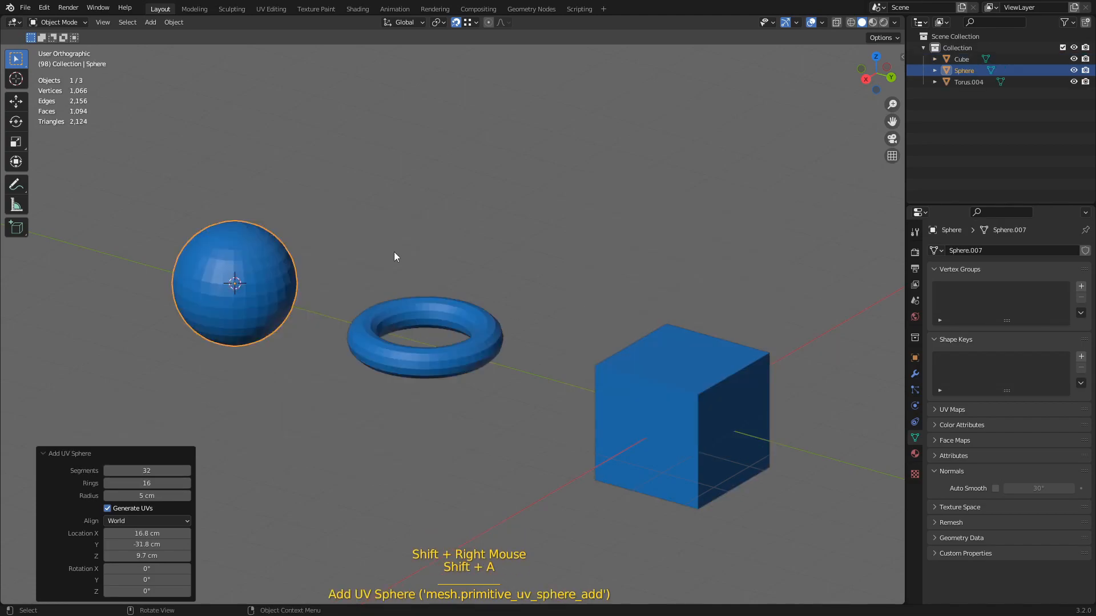
- Place the 3D cursor in the empty space above the torus and add a cylinder there
{"action": "right_click", "coordinate": [515, 183], "text": "shift"}
{"action": "key", "text": "shift+a"}
{"action": "mouse_move", "coordinate": [655, 150]}
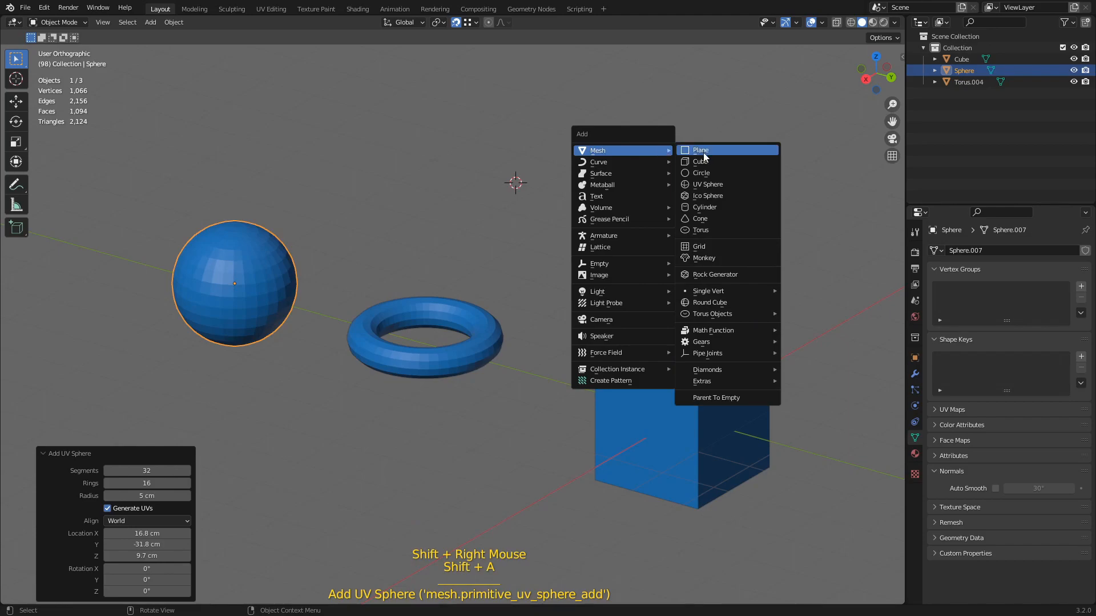
{"action": "left_click", "coordinate": [704, 208]}
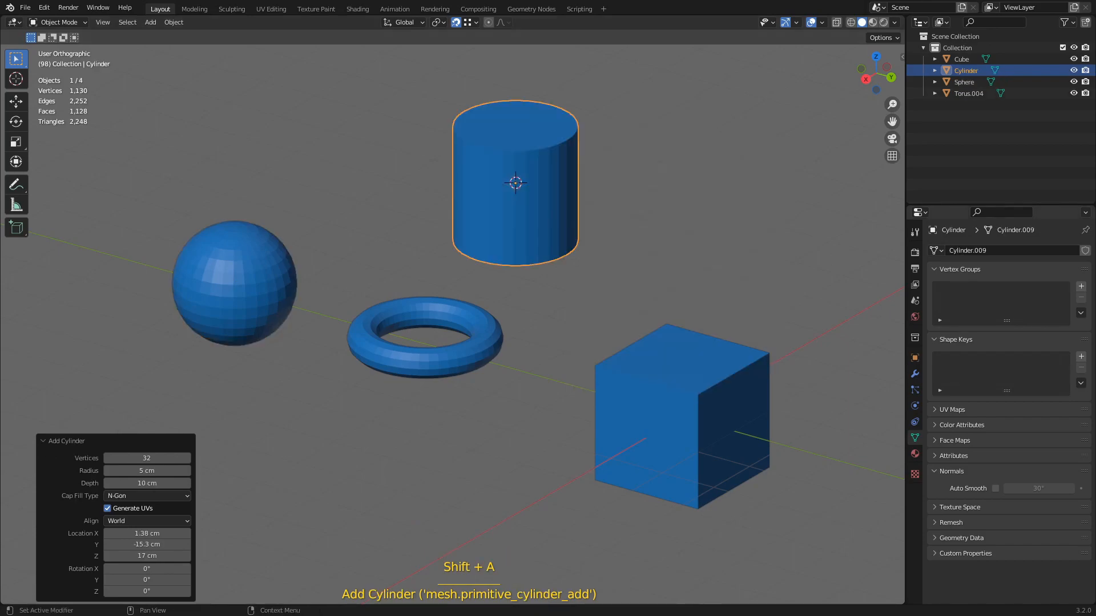
- Try to rotate the cube about the global Y axis and scale it uniformly around its offset origin
{"action": "key", "text": "r"}
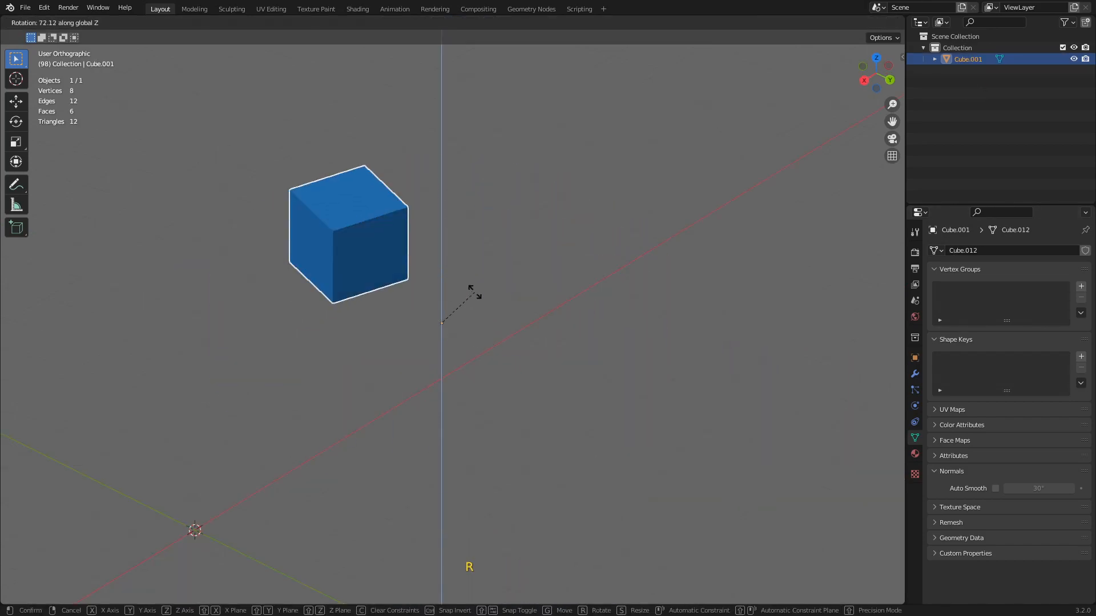
{"action": "key", "text": "y"}
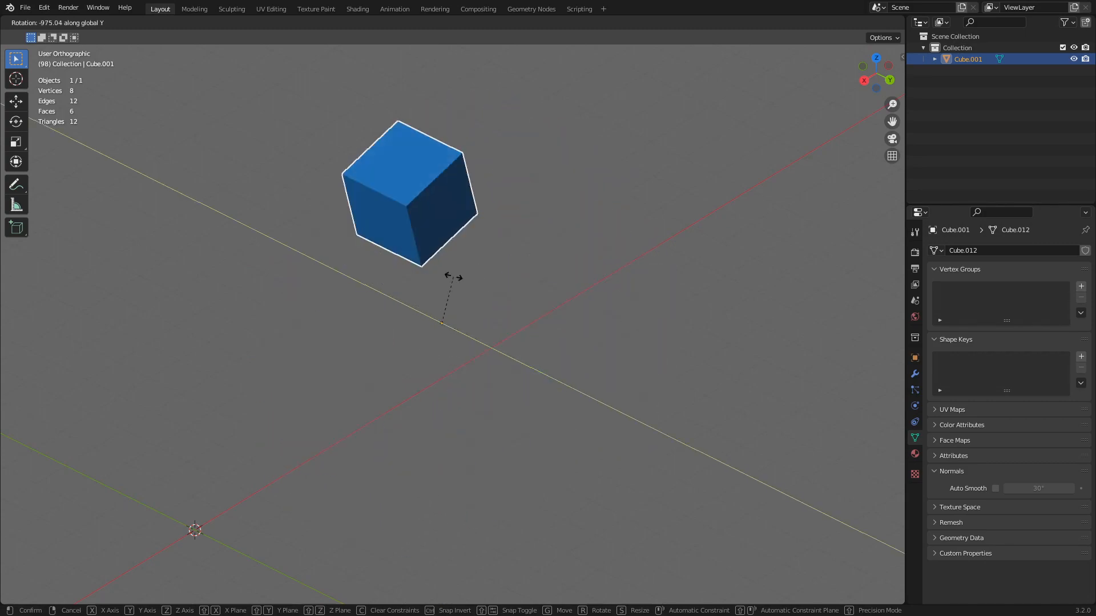
{"action": "key", "text": "Escape"}
{"action": "key", "text": "s"}
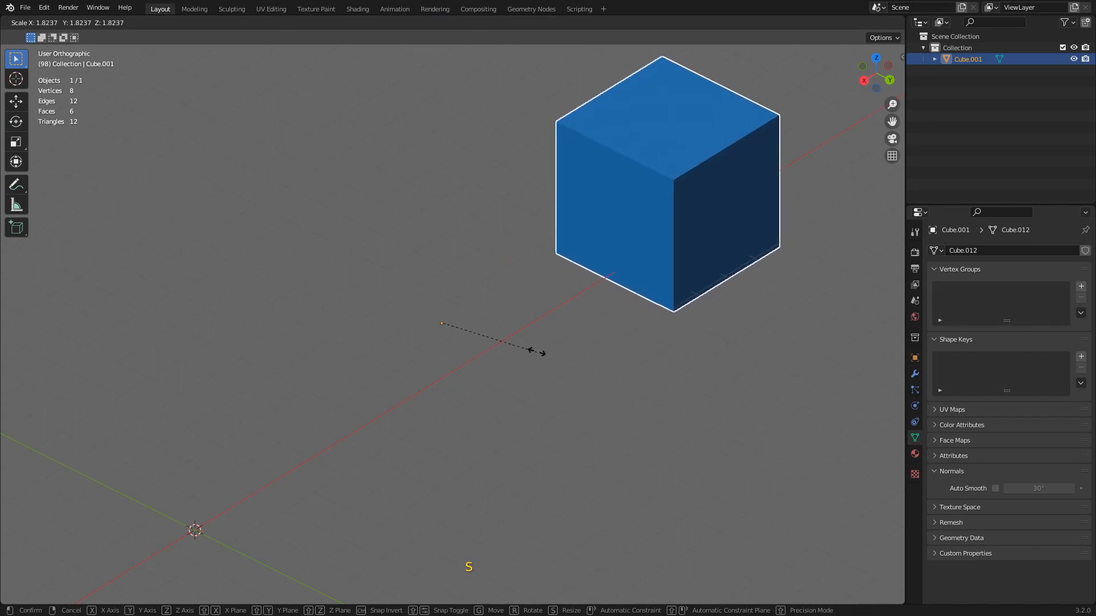
{"action": "key", "text": "Escape"}
- Select the cube's X-facing side face in Edit Mode and place the 3D cursor at several free spots near the cube
{"action": "key", "text": "Tab"}
{"action": "key", "text": "3"}
{"action": "left_click", "coordinate": [559, 251]}
{"action": "right_click", "coordinate": [456, 318], "text": "shift"}
{"action": "right_click", "coordinate": [455, 318], "text": "shift"}
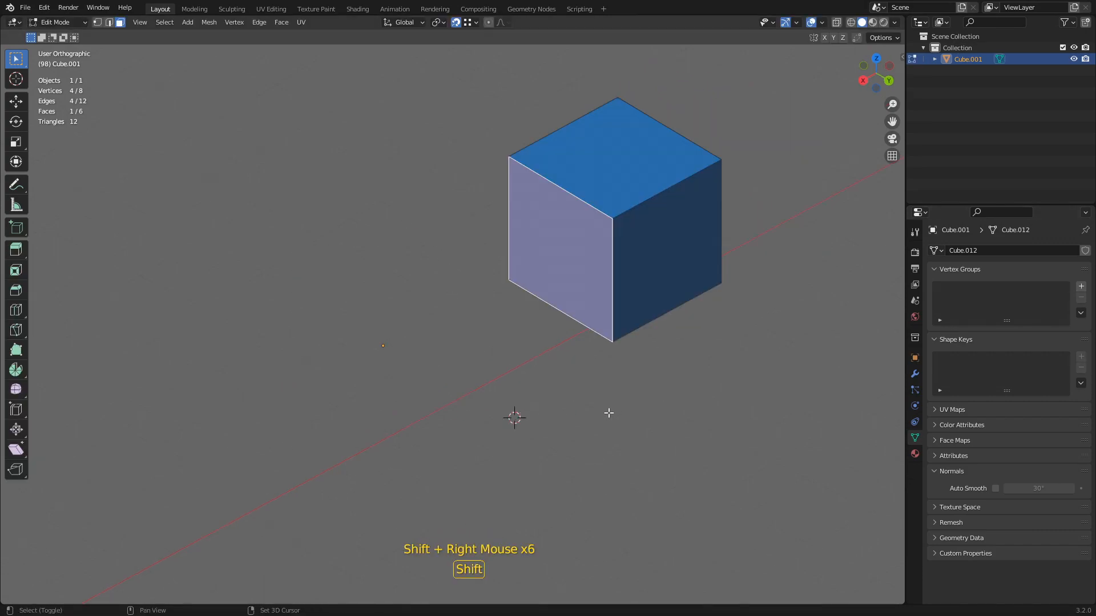
{"action": "key", "text": "Button4"}
{"action": "key", "text": "Tab"}
{"action": "key", "text": "Button5"}
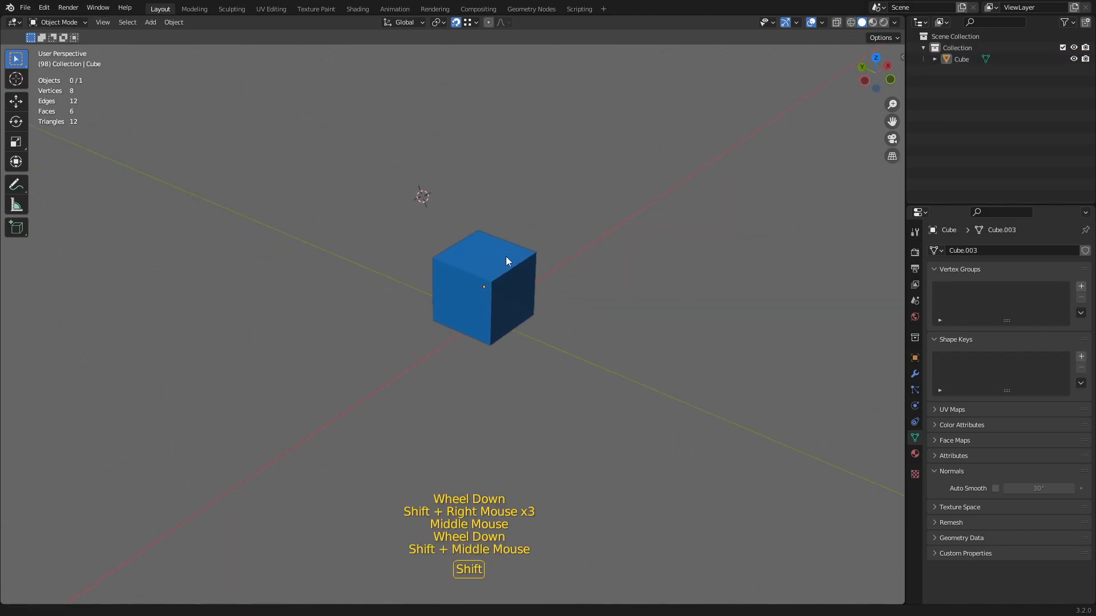
- Place the 3D cursor freely at many points in the empty space around the cube, using different viewing angles
{"action": "mouse_move", "coordinate": [508, 262]}
{"action": "middle_mouse_down", "text": "shift"}
{"action": "mouse_move", "coordinate": [484, 256]}
{"action": "mouse_move", "coordinate": [504, 260]}
{"action": "middle_mouse_up", "text": "shift"}
{"action": "right_click", "coordinate": [533, 142], "text": "shift"}
{"action": "right_click", "coordinate": [635, 98], "text": "shift"}
{"action": "right_click", "coordinate": [729, 195], "text": "shift"}
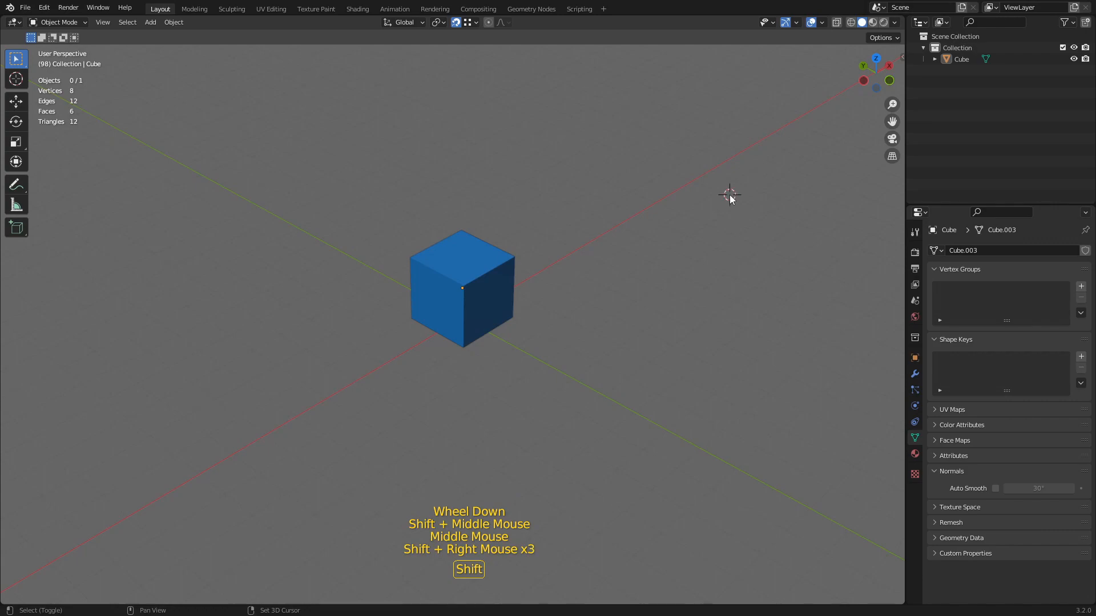
{"action": "right_click", "coordinate": [604, 428], "text": "shift"}
{"action": "right_click", "coordinate": [272, 403], "text": "shift"}
{"action": "right_click", "coordinate": [250, 509], "text": "shift"}
{"action": "right_click", "coordinate": [736, 247], "text": "shift"}
{"action": "middle_click_drag", "start_coordinate": [683, 315], "coordinate": [626, 288]}
{"action": "right_click", "coordinate": [606, 297], "text": "shift"}
{"action": "right_click", "coordinate": [563, 362], "text": "shift"}
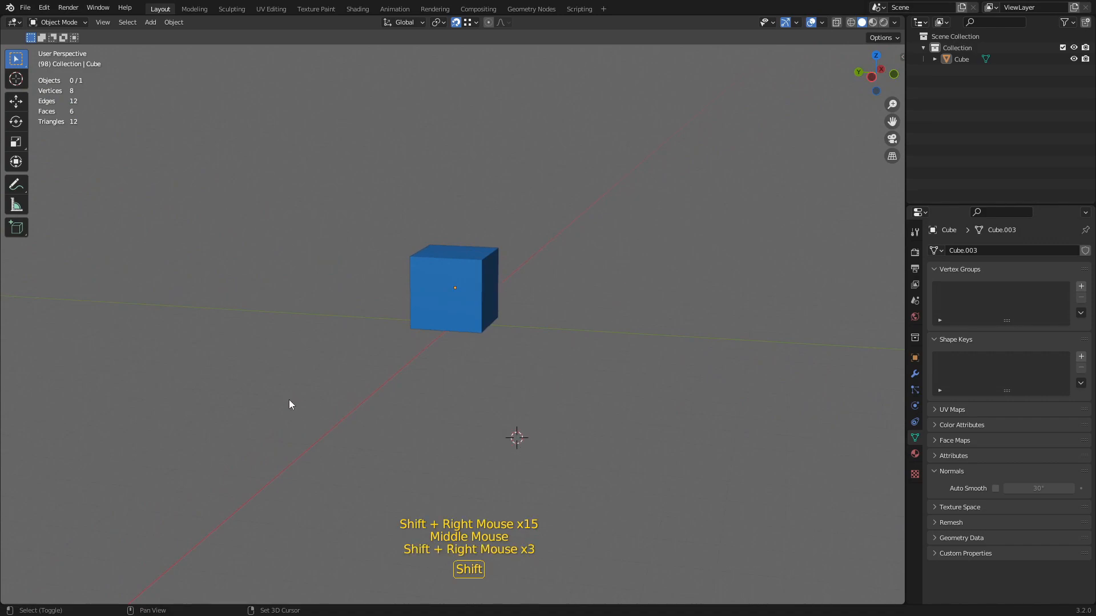
{"action": "right_click", "coordinate": [316, 200], "text": "shift"}
{"action": "middle_click_drag", "start_coordinate": [285, 258], "coordinate": [269, 339]}
{"action": "right_click", "coordinate": [223, 362], "text": "shift"}
{"action": "right_click", "coordinate": [294, 457], "text": "shift"}
{"action": "right_click", "coordinate": [407, 447], "text": "shift"}
{"action": "right_click", "coordinate": [157, 233], "text": "shift"}
{"action": "right_click", "coordinate": [242, 134], "text": "shift"}
{"action": "right_click", "coordinate": [382, 91], "text": "shift"}
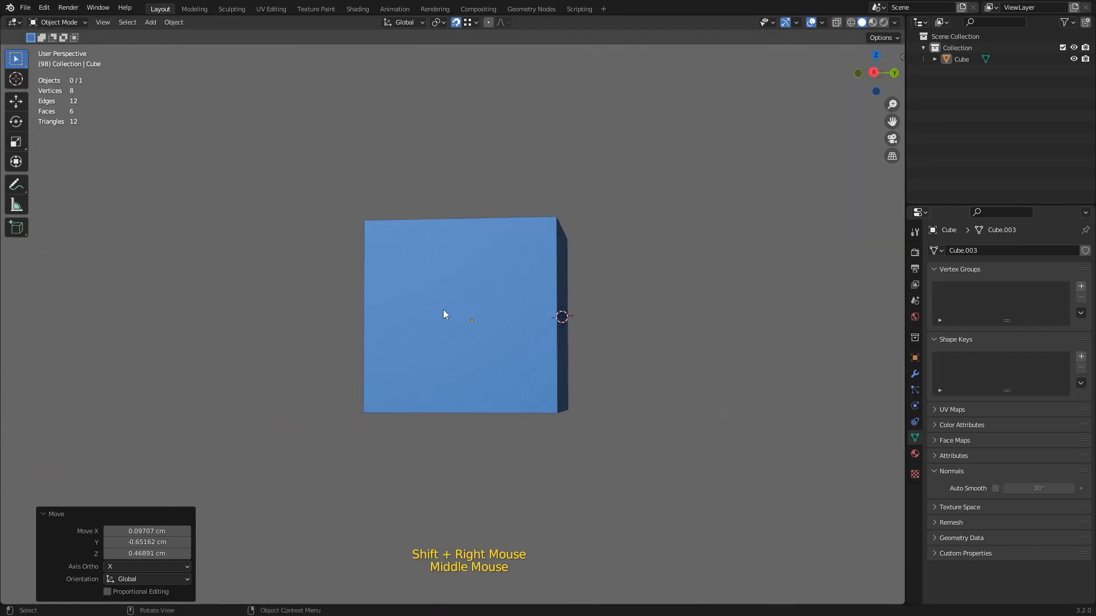
- Place the 3D cursor over the cube from several viewing angles and examine where it lands in depth
{"action": "right_click", "coordinate": [448, 307], "text": "shift"}
{"action": "middle_click_drag", "start_coordinate": [441, 334], "coordinate": [452, 229]}
{"action": "right_click", "coordinate": [473, 340], "text": "shift"}
{"action": "middle_click_drag", "start_coordinate": [473, 340], "coordinate": [542, 443]}
{"action": "right_click", "coordinate": [381, 250], "text": "shift"}
{"action": "middle_click_drag", "start_coordinate": [382, 252], "coordinate": [489, 377]}
{"action": "right_click", "coordinate": [416, 177], "text": "shift"}
{"action": "middle_click_drag", "start_coordinate": [416, 177], "coordinate": [627, 213]}
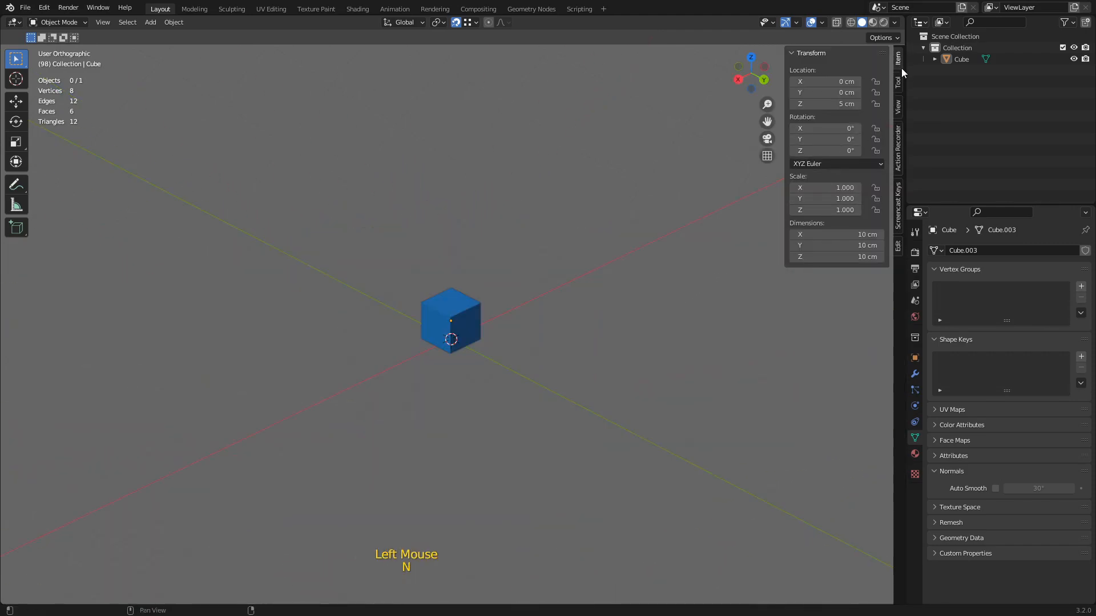
- Show the 3D cursor's coordinates and change its location to X -38 cm, Y 27 cm and Z 50 cm
{"action": "left_click", "coordinate": [900, 110]}
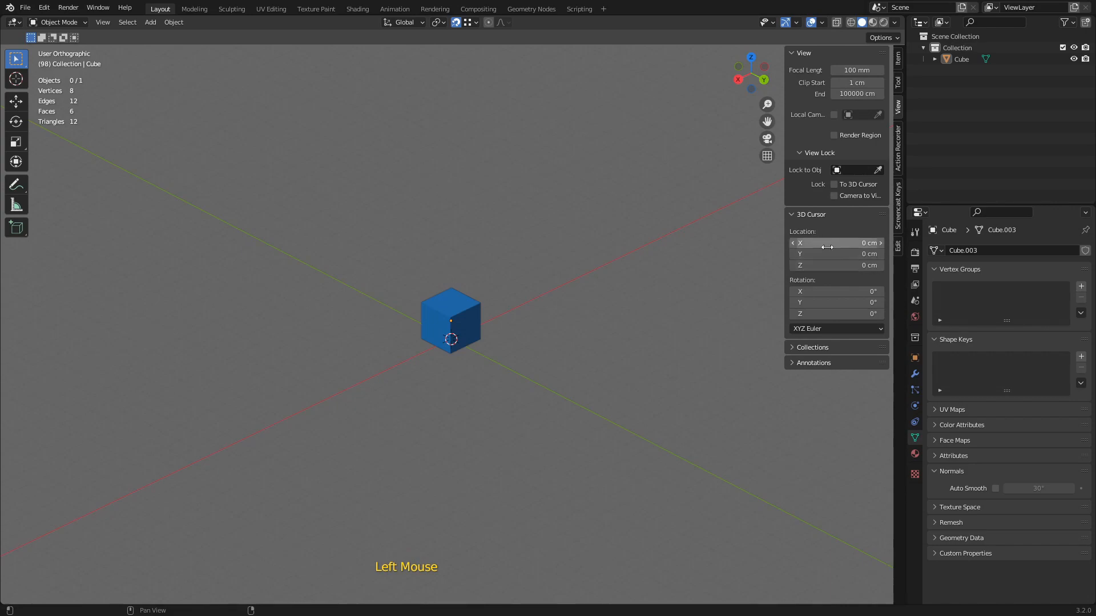
{"action": "left_click_drag", "start_coordinate": [850, 243], "coordinate": [854, 243], "text": "shift"}
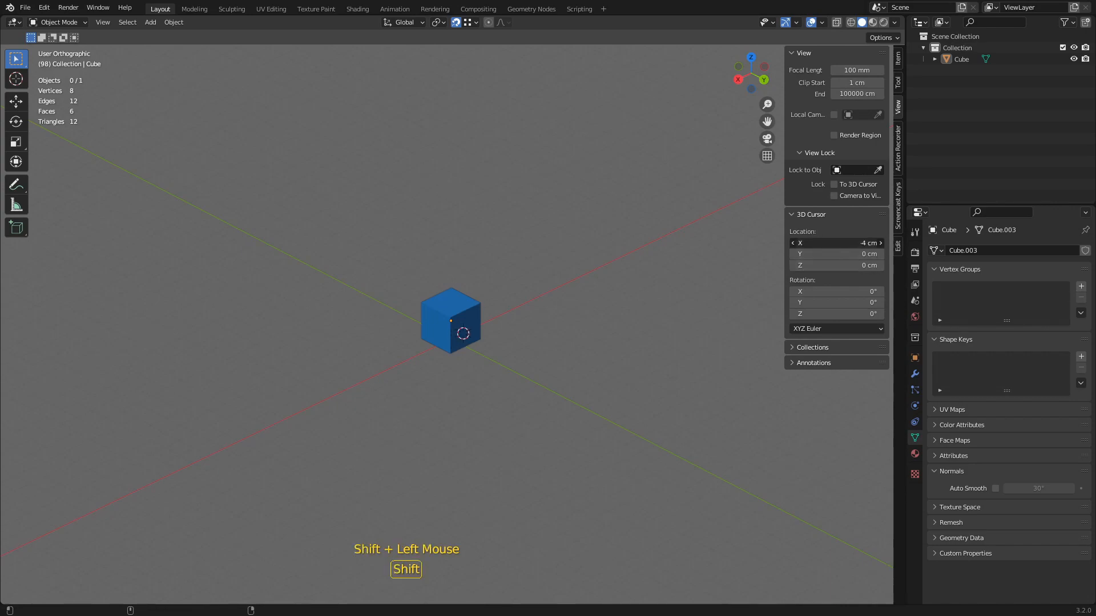
{"action": "left_click_drag", "start_coordinate": [853, 244], "coordinate": [840, 254], "text": "shift"}
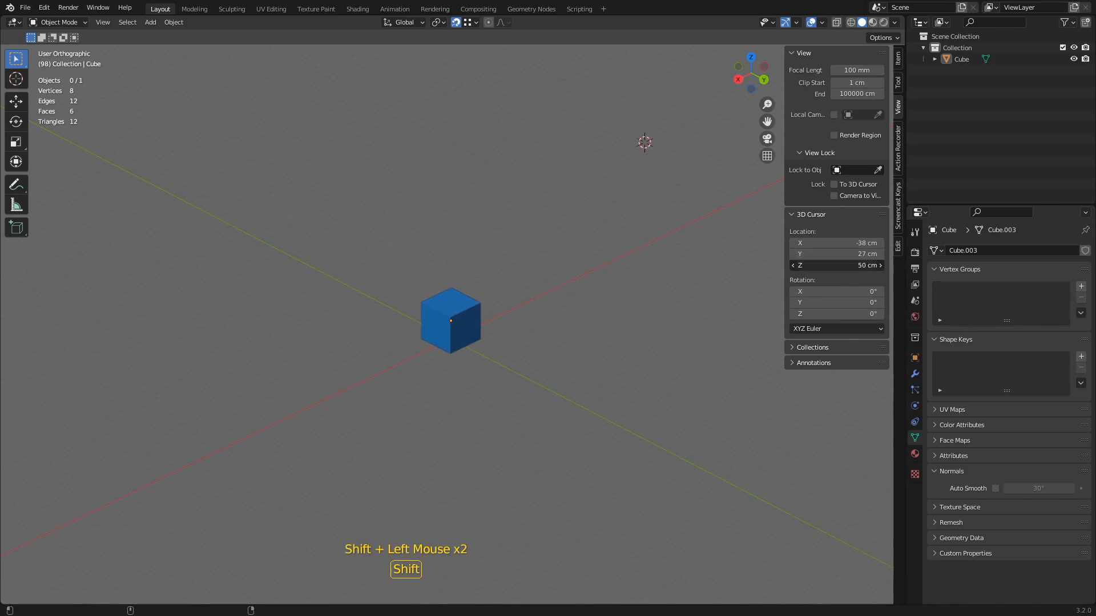
- Reset the 3D cursor's location to 0 cm on X, Y and Z
{"action": "left_click", "coordinate": [857, 243]}
{"action": "type", "text": "0"}
{"action": "left_click", "coordinate": [853, 254]}
{"action": "left_click", "coordinate": [861, 266]}
{"action": "type", "text": "0"}
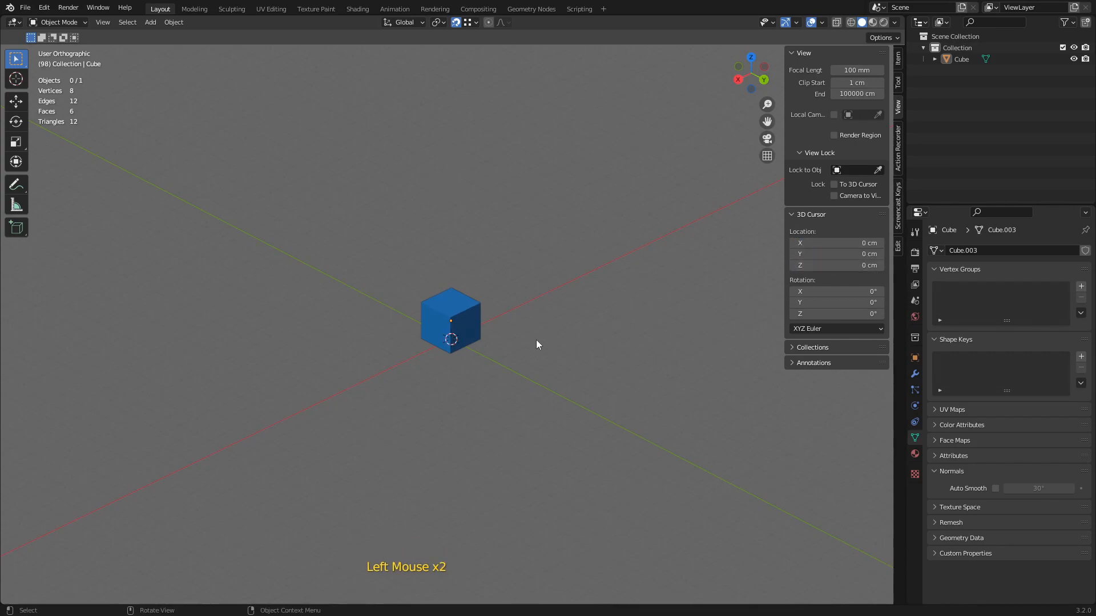
- Snap the 3D cursor to the world origin
{"action": "scroll", "coordinate": [457, 341], "scroll_direction": "up", "scroll_amount": 5}
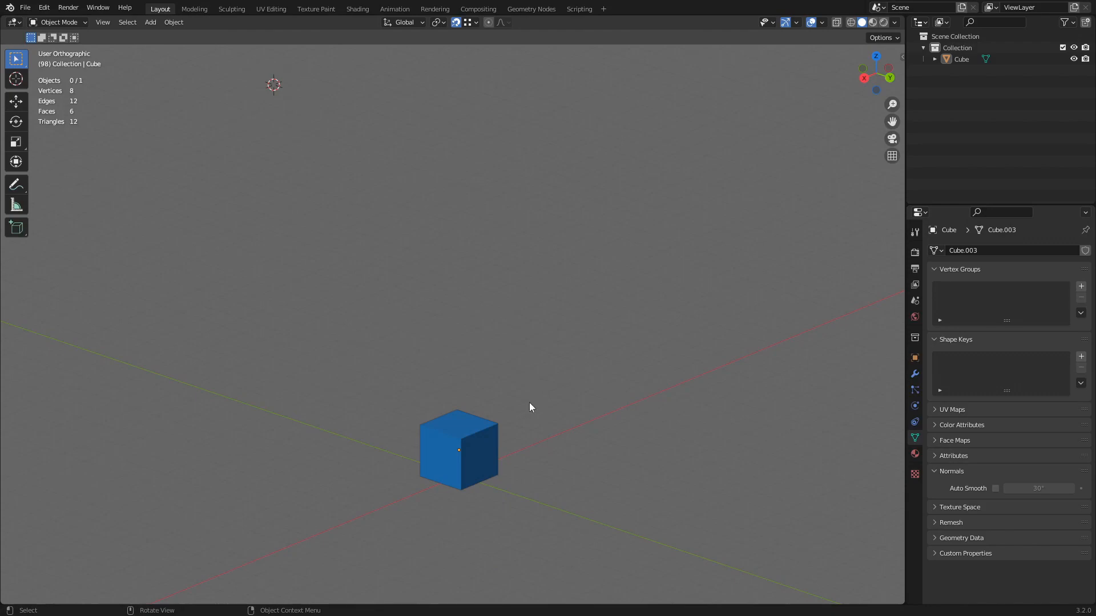
{"action": "key", "text": "shift+s"}
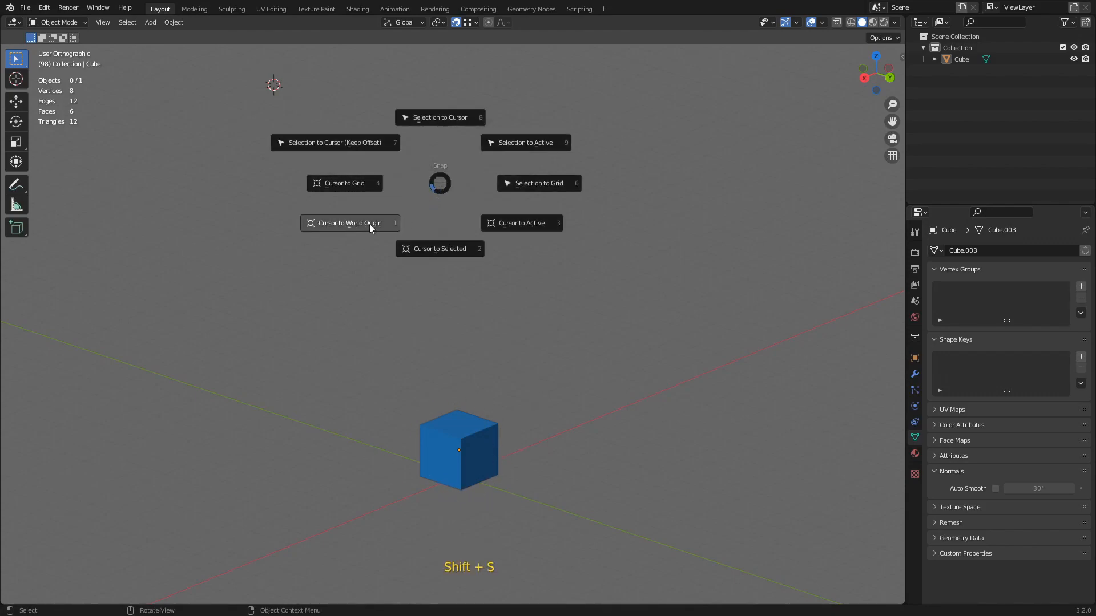
{"action": "left_click", "coordinate": [362, 224]}
- Select the cube's X-facing side face in Edit Mode and snap the 3D cursor to it
{"action": "key", "text": "shift+b"}
{"action": "left_click_drag", "start_coordinate": [414, 411], "coordinate": [520, 498]}
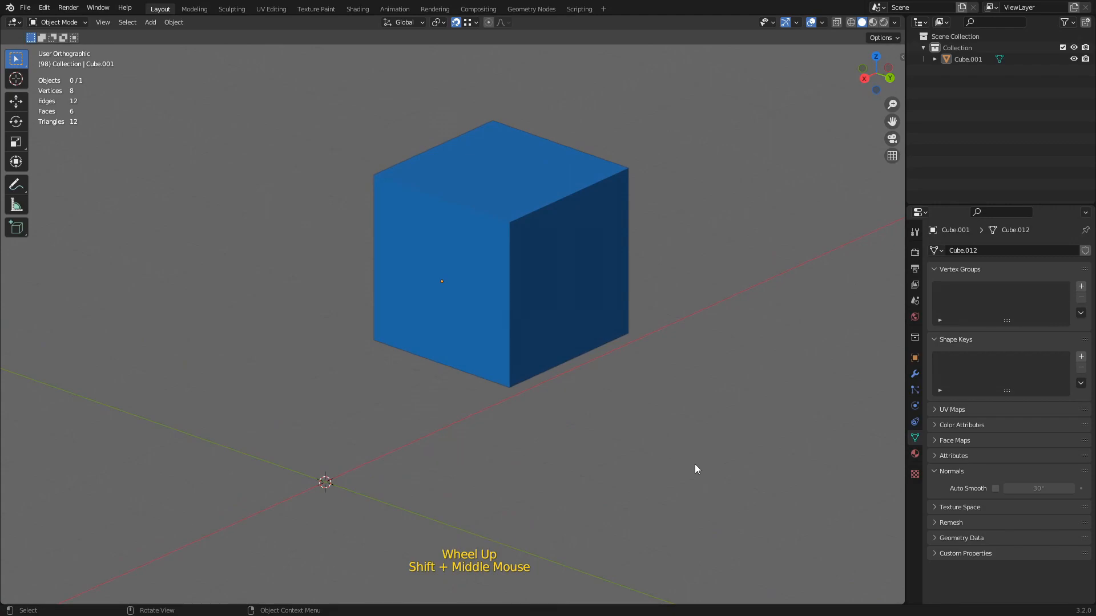
{"action": "left_click", "coordinate": [476, 334]}
{"action": "key", "text": "Tab"}
{"action": "key", "text": "3"}
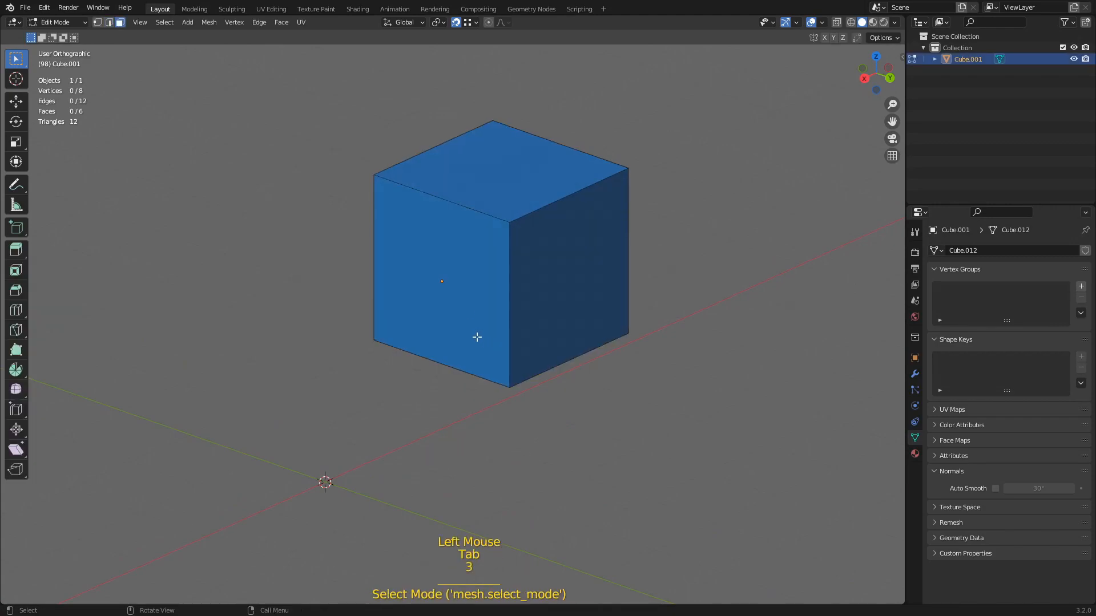
{"action": "left_click", "coordinate": [479, 341]}
{"action": "key", "text": "shift+s"}
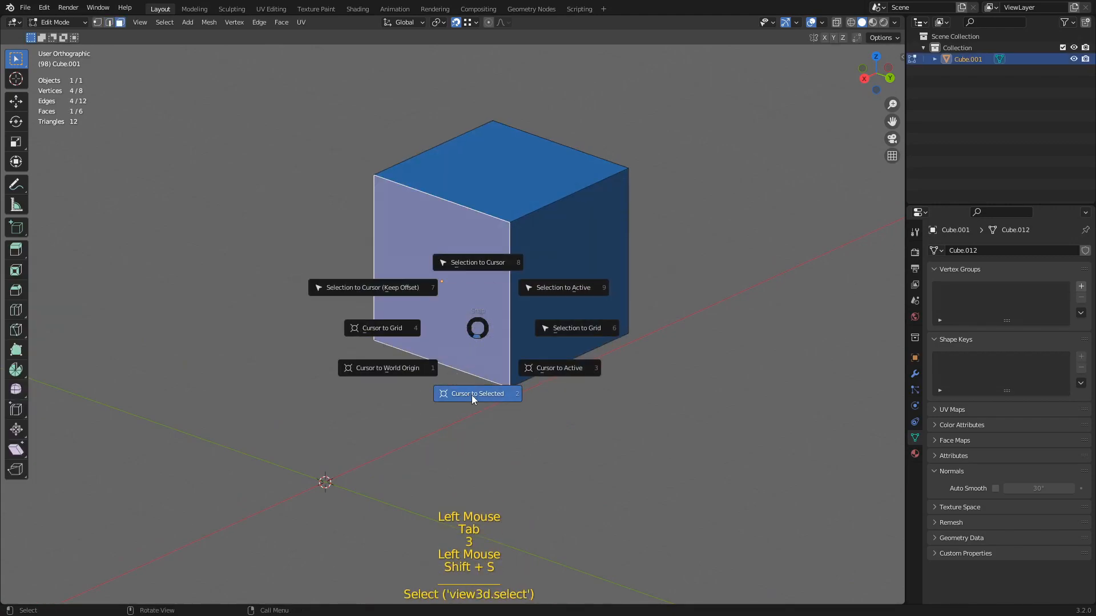
{"action": "left_click", "coordinate": [471, 393]}
- Select the cube's nearest vertical edge and snap the 3D cursor to its midpoint
{"action": "key", "text": "2"}
{"action": "left_click", "coordinate": [510, 303]}
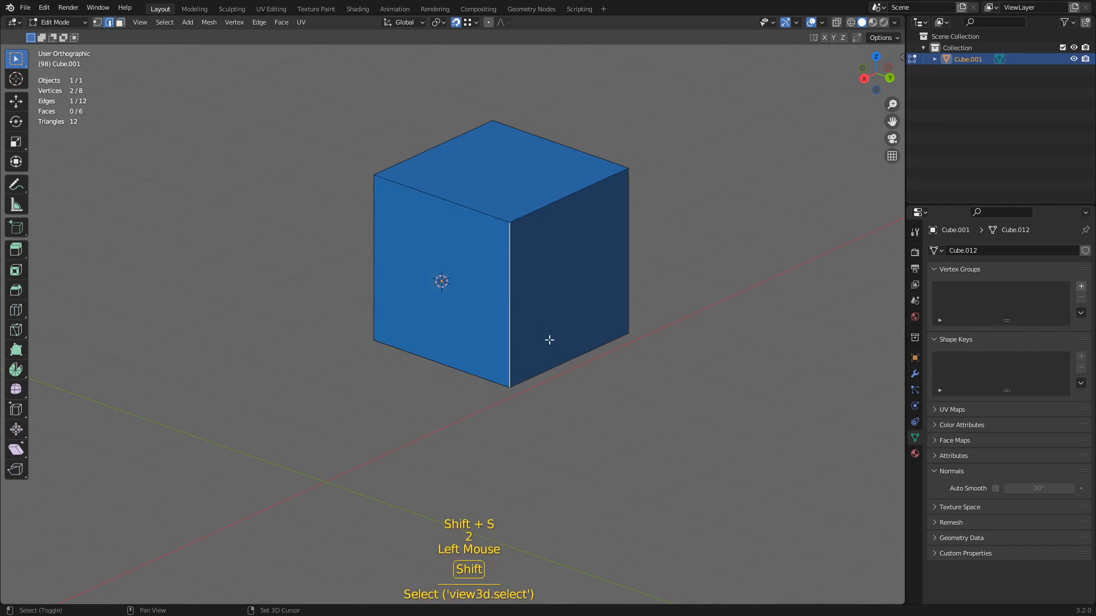
{"action": "key", "text": "shift+s"}
{"action": "left_click", "coordinate": [532, 404]}
- Select the upper outer corner vertex of the X-facing side and snap the 3D cursor to it
{"action": "key", "text": "1"}
{"action": "left_click", "coordinate": [375, 176]}
{"action": "key", "text": "shift+s"}
{"action": "left_click", "coordinate": [422, 317]}
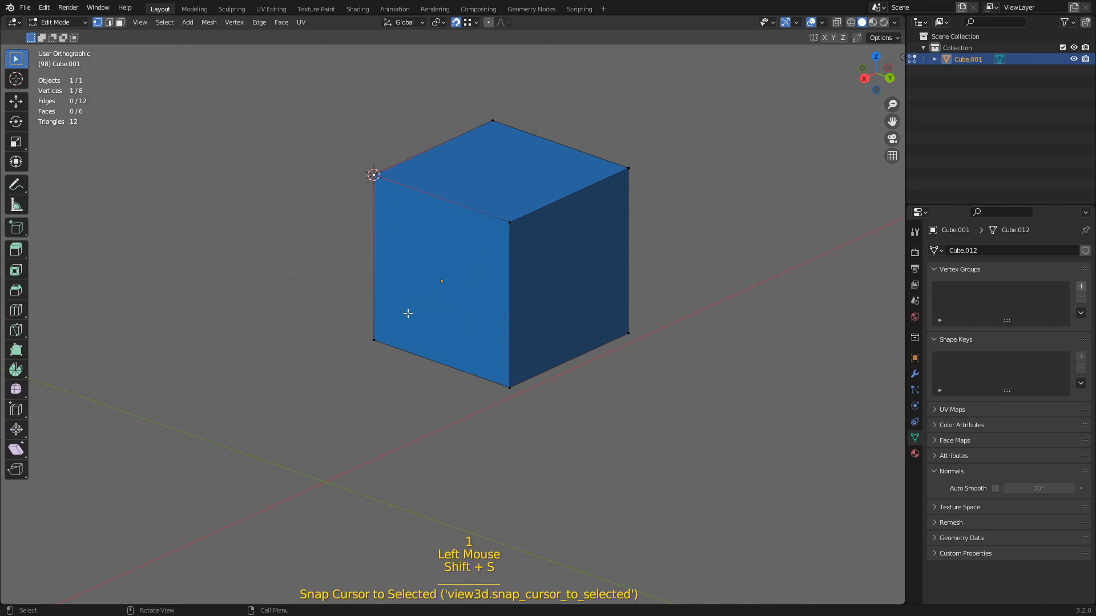
- Select the cube's top face and snap the 3D cursor to its centre
{"action": "key", "text": "3"}
{"action": "left_click", "coordinate": [495, 178]}
{"action": "key", "text": "shift+s"}
{"action": "left_click", "coordinate": [491, 309]}
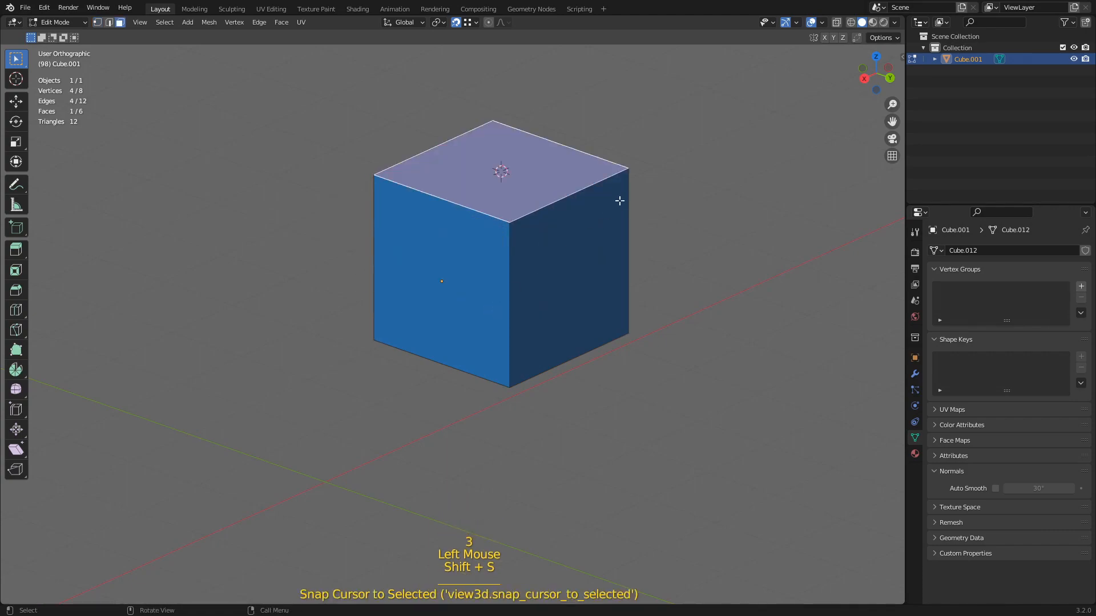
- Snap the 3D cursor to the outer vertical edge of the cube's dark side face and return to Object Mode
{"action": "key", "text": "2"}
{"action": "left_click", "coordinate": [629, 228]}
{"action": "key", "text": "shift+s"}
{"action": "left_click", "coordinate": [672, 344]}
{"action": "key", "text": "Tab"}
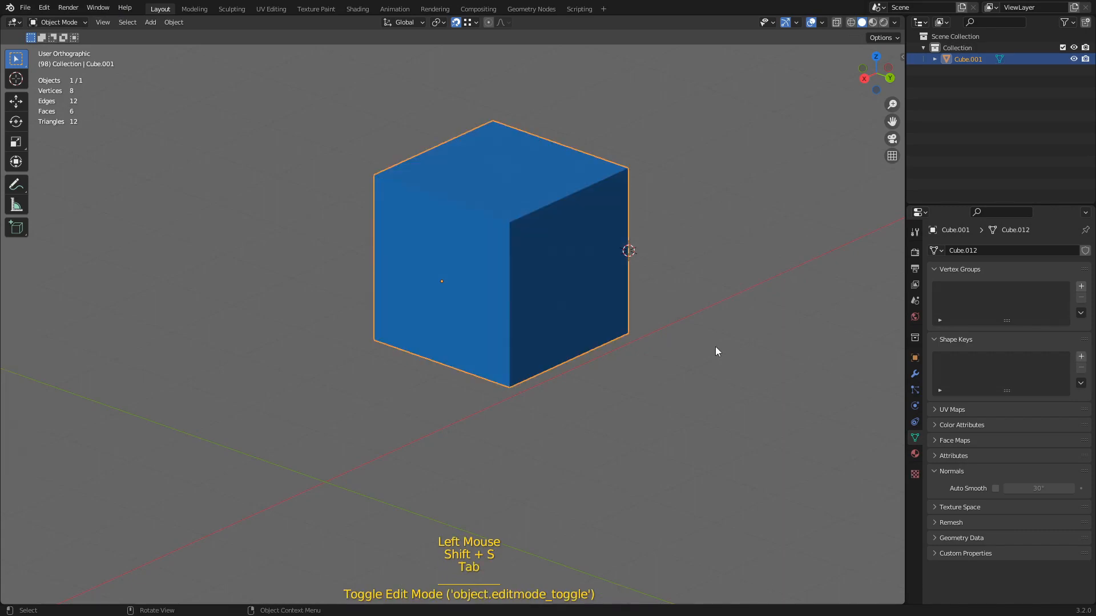
- Select the five-sided gable face of the house-shaped mesh and snap the 3D cursor to it
{"action": "key", "text": "3"}
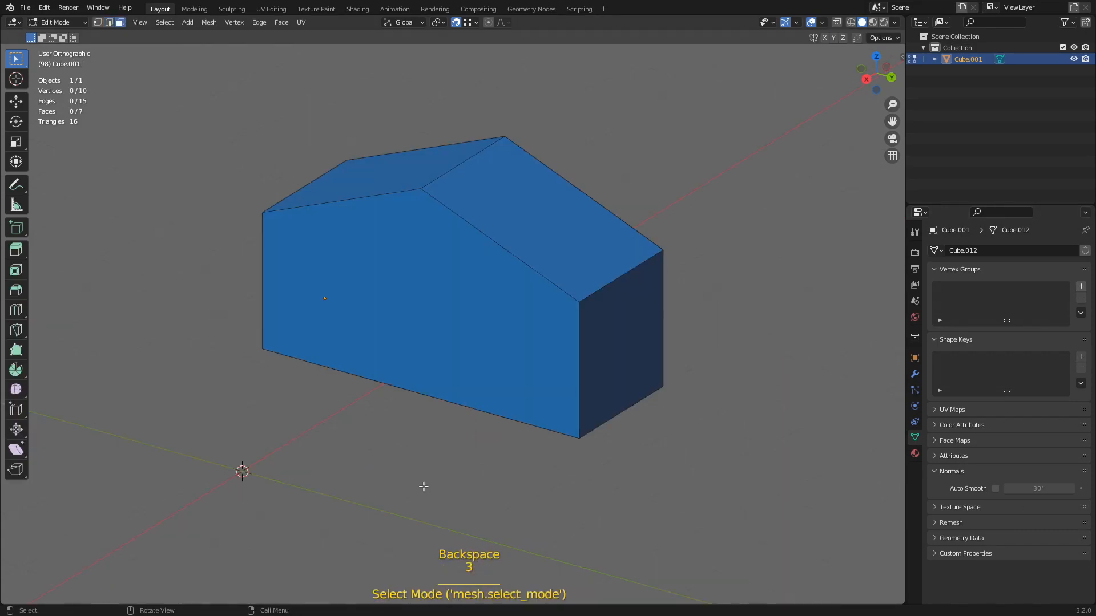
{"action": "left_click", "coordinate": [426, 328]}
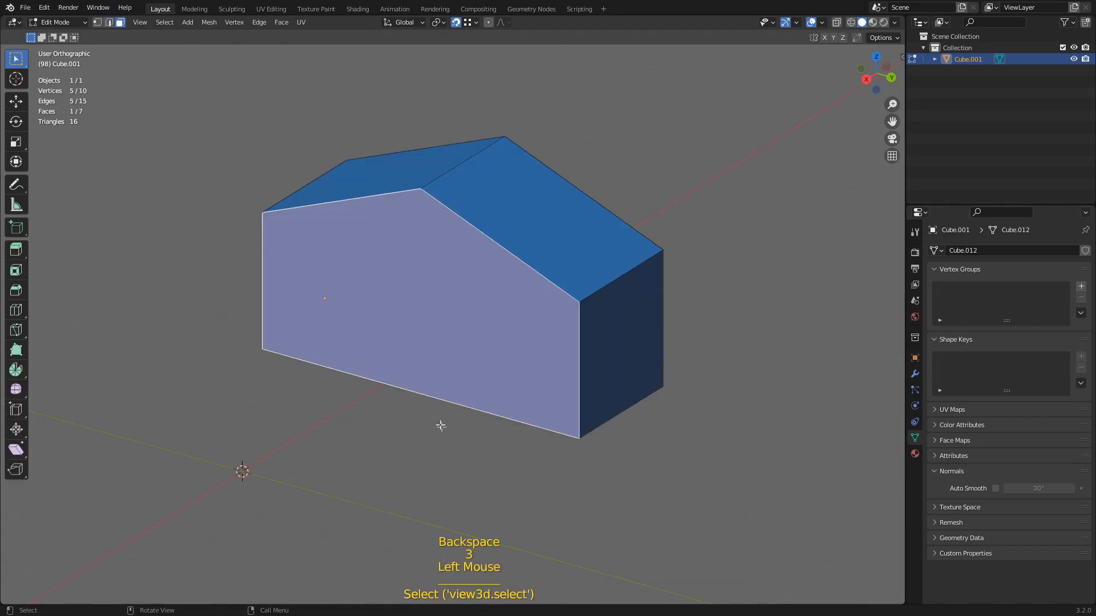
{"action": "key", "text": "shift+s"}
{"action": "left_click", "coordinate": [435, 513]}
- Select the bottom edge of the gable face and snap the 3D cursor to its midpoint
{"action": "key", "text": "2"}
{"action": "left_click", "coordinate": [427, 417]}
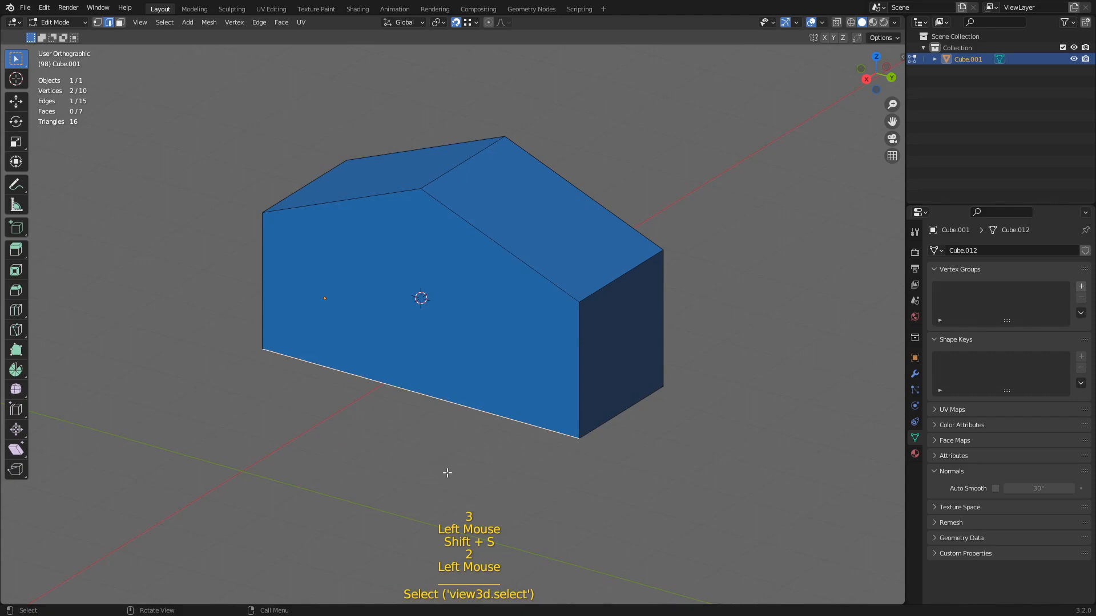
{"action": "key", "text": "shift+s"}
{"action": "left_click", "coordinate": [437, 536]}
- Select the eave edge between the large roof slope and the dark side wall, and snap the 3D cursor to it
{"action": "key", "text": "2"}
{"action": "key", "text": "2"}
{"action": "left_click", "coordinate": [629, 277]}
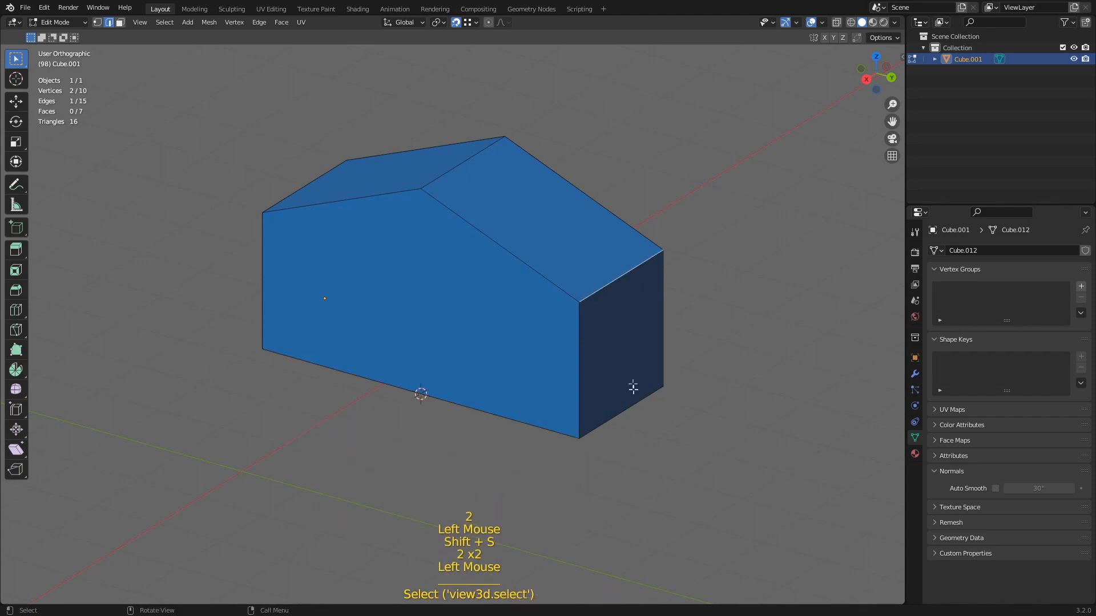
{"action": "key", "text": "shift+s"}
{"action": "left_click", "coordinate": [644, 536]}
- Select the three upper vertices of the gable face and snap the 3D cursor to that selection
{"action": "key", "text": "1"}
{"action": "left_click", "coordinate": [262, 212]}
{"action": "left_click", "coordinate": [421, 189], "text": "shift"}
{"action": "left_click", "coordinate": [582, 306], "text": "shift"}
{"action": "key", "text": "shift+s"}
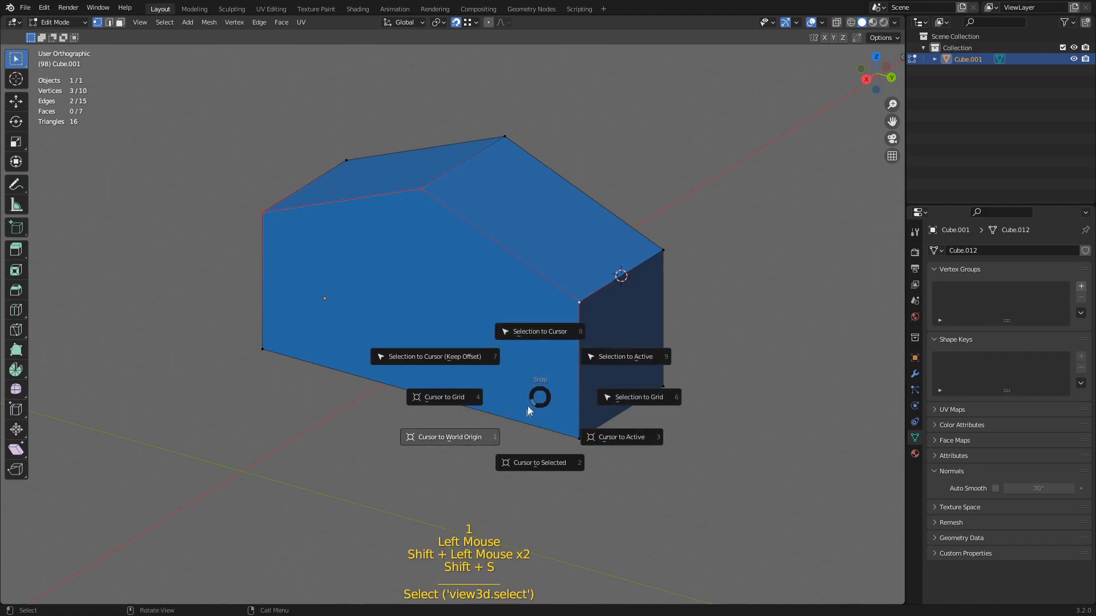
{"action": "left_click", "coordinate": [542, 460]}
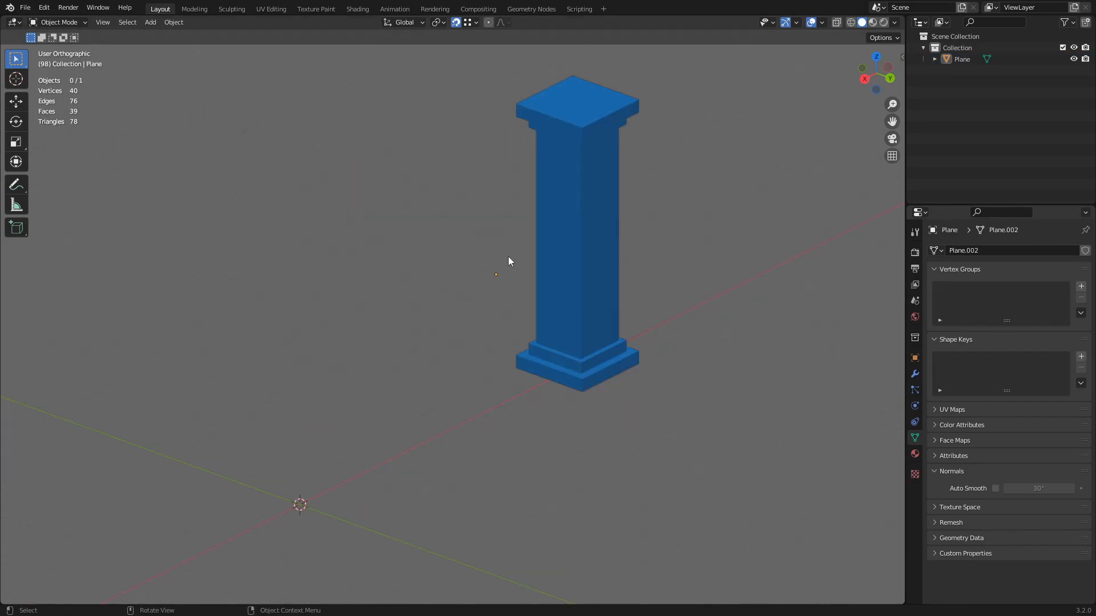
- Select the single column and snap the 3D cursor to it
{"action": "left_click", "coordinate": [584, 258]}
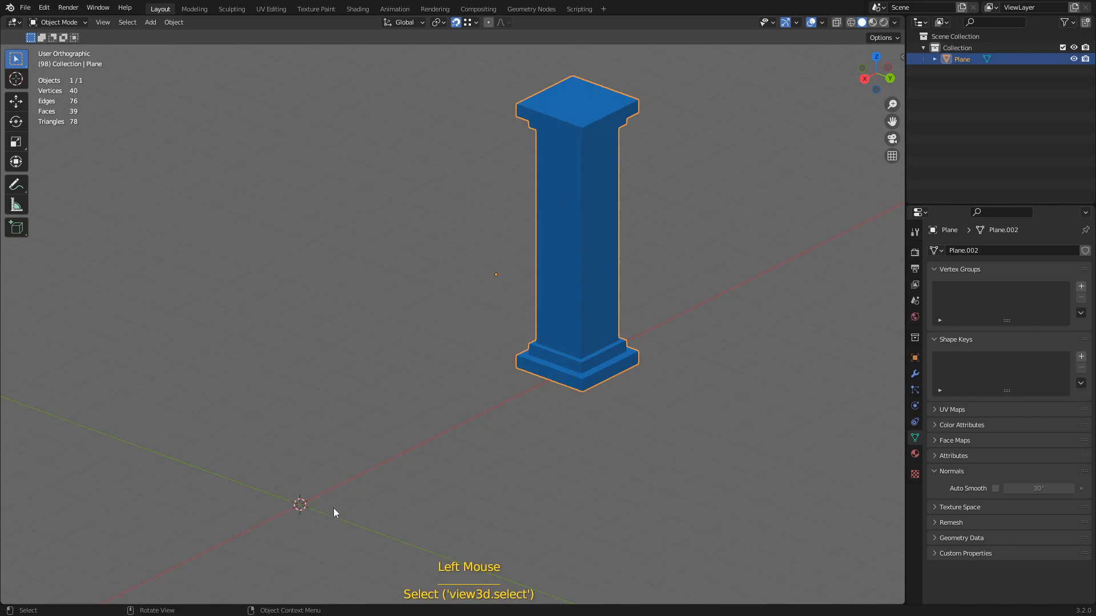
{"action": "key", "text": "shift+s"}
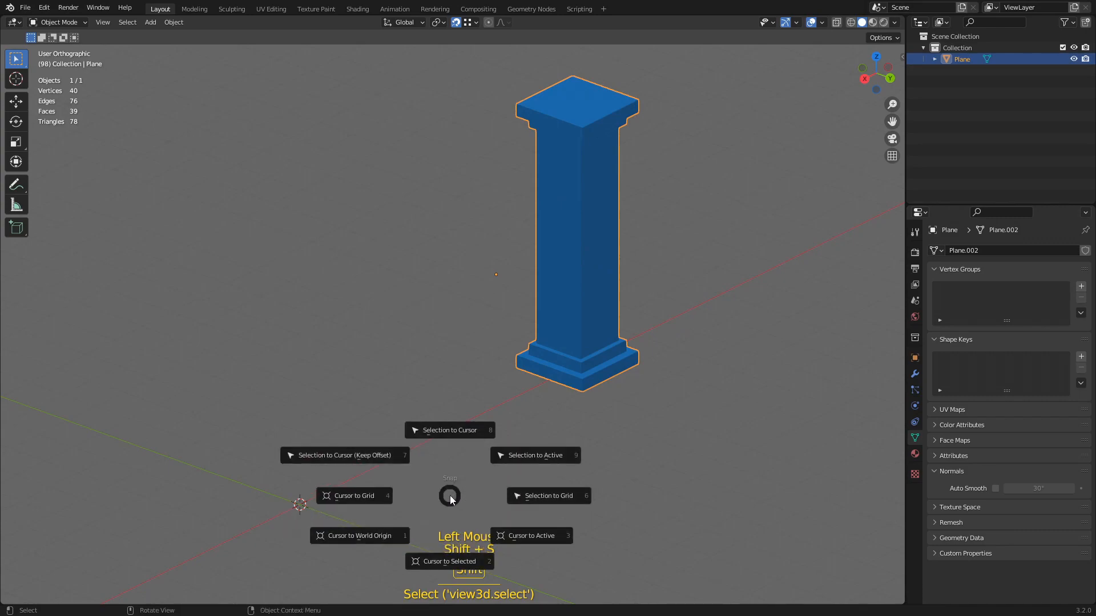
{"action": "left_click", "coordinate": [436, 561]}
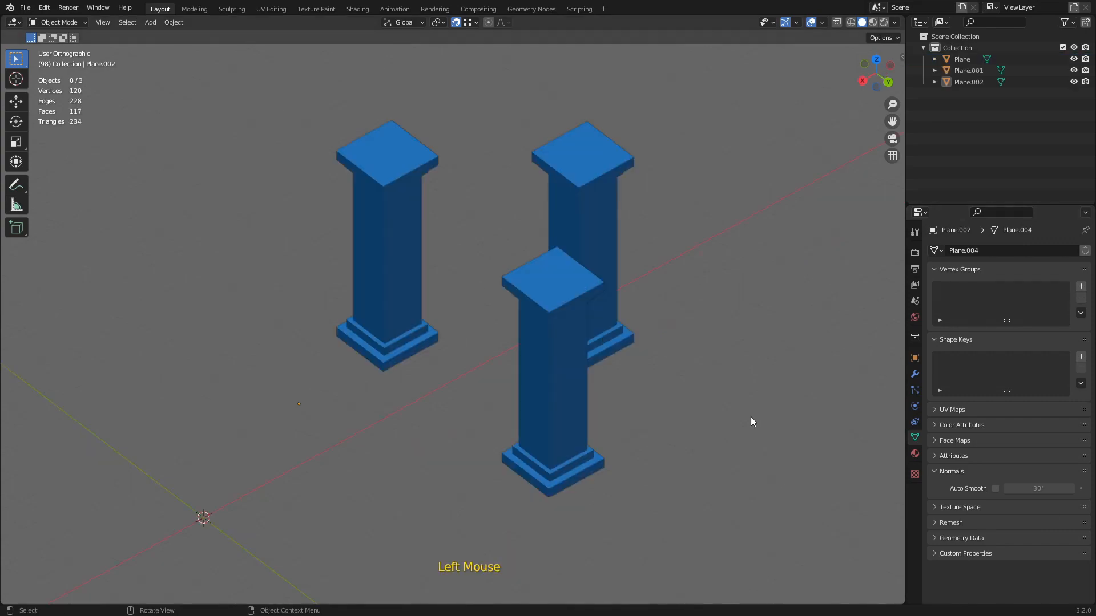
- Select all three columns together and snap the 3D cursor to the middle of the selection
{"action": "left_click", "coordinate": [574, 356], "text": "shift"}
{"action": "left_click", "coordinate": [590, 204], "text": "shift"}
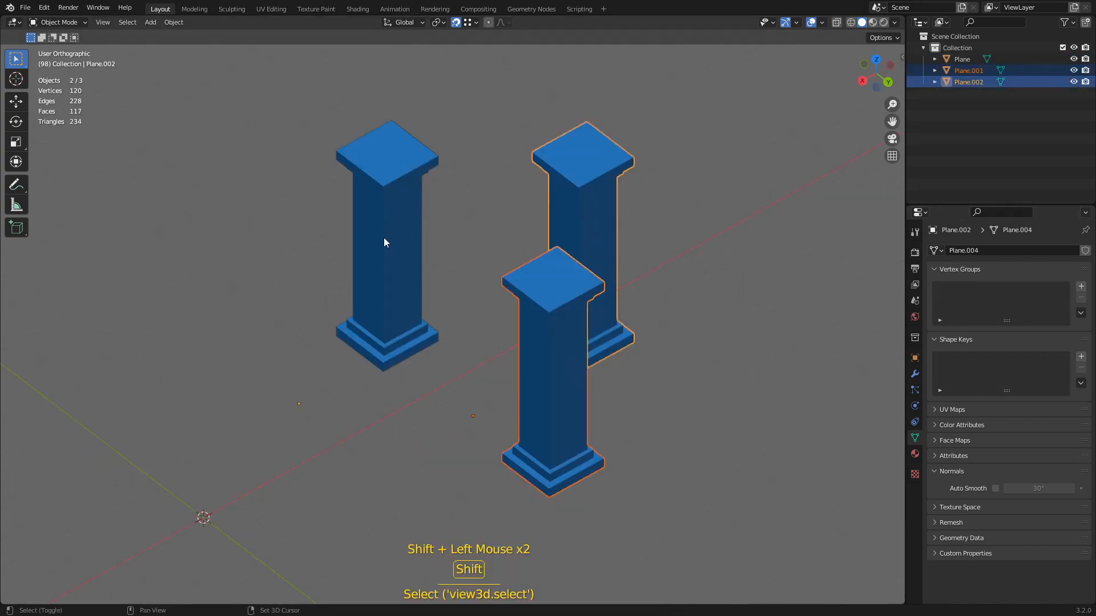
{"action": "left_click", "coordinate": [362, 299], "text": "shift"}
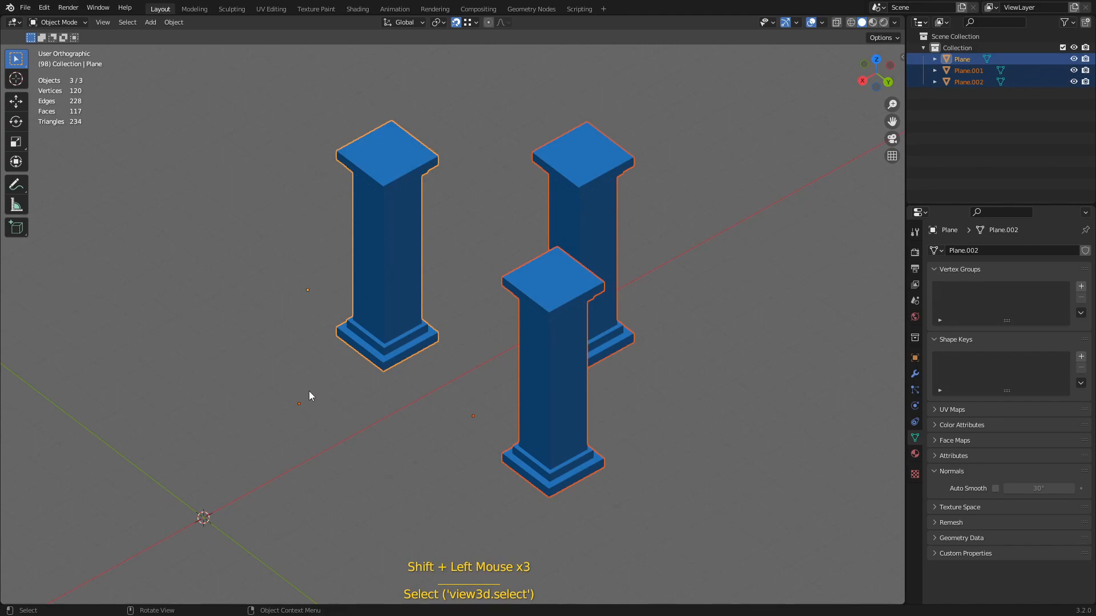
{"action": "key", "text": "shift+s"}
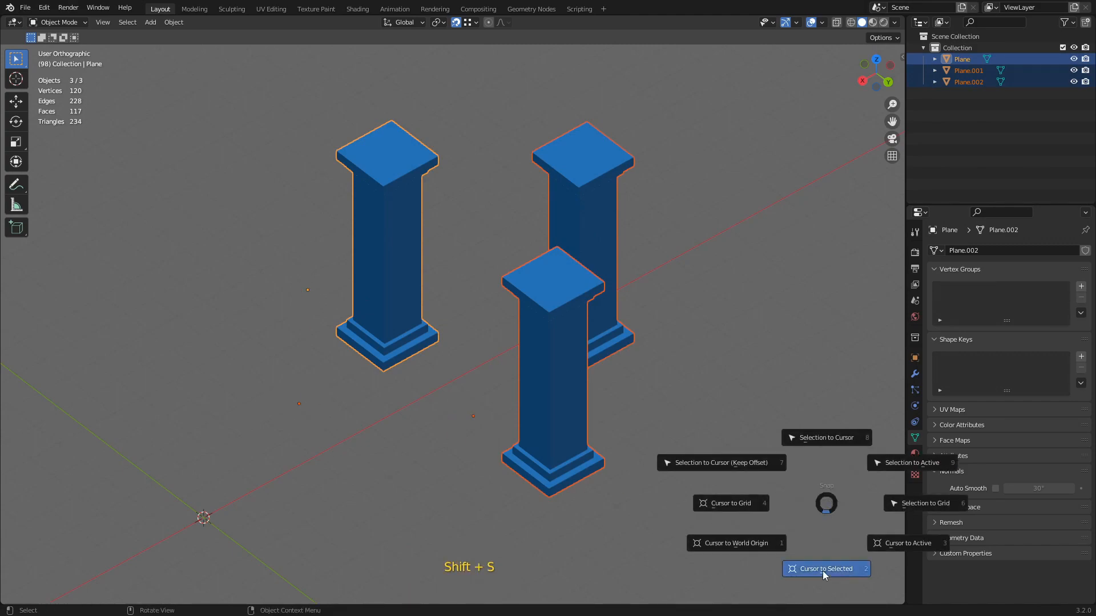
{"action": "left_click", "coordinate": [825, 569]}
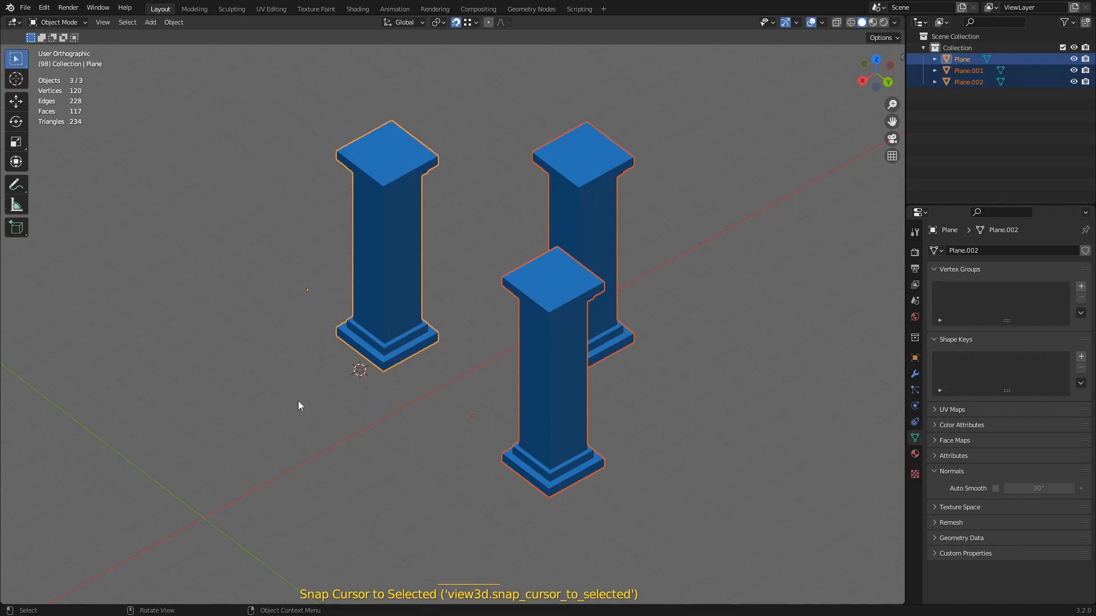
{"action": "middle_click_drag", "start_coordinate": [377, 382], "coordinate": [457, 430]}
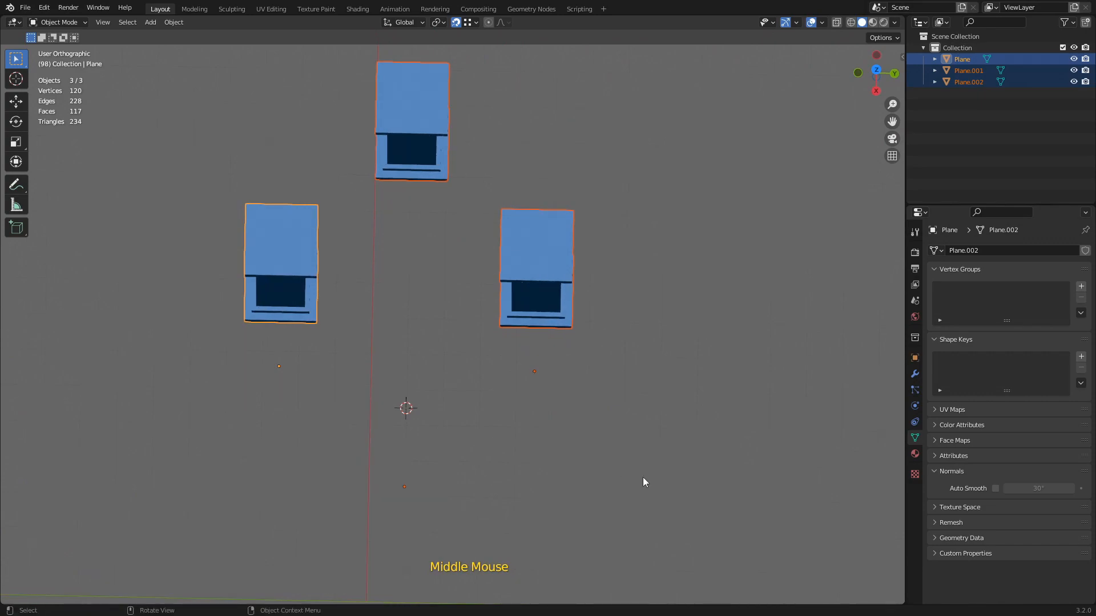
- Edit all sixteen columns together, select the top faces of the four corner columns, and snap the 3D cursor to them
{"action": "left_click_drag", "start_coordinate": [831, 472], "coordinate": [165, 111]}
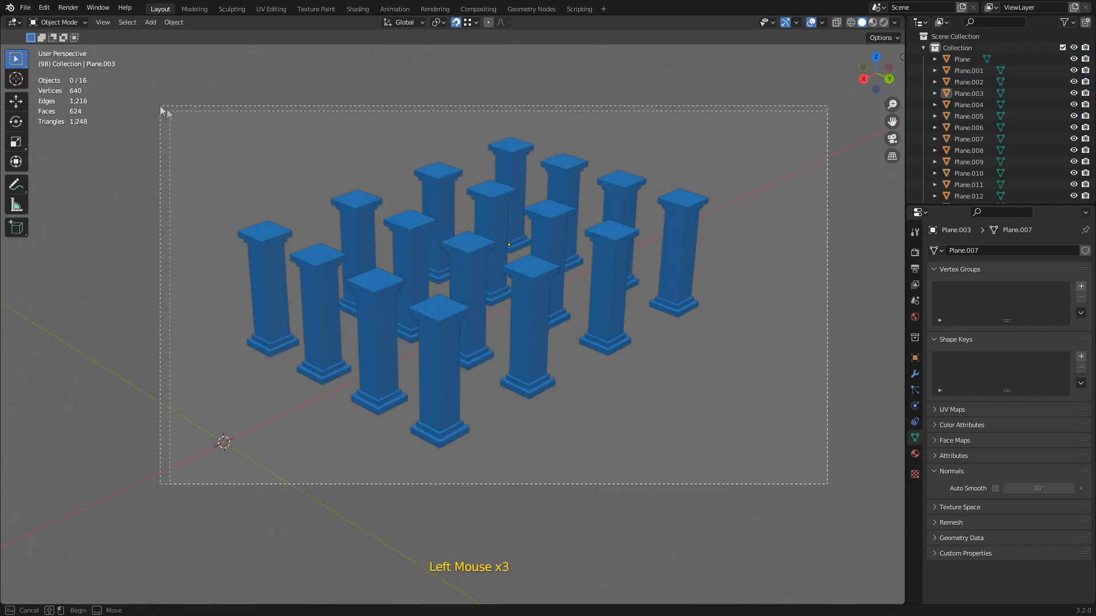
{"action": "key", "text": "Tab"}
{"action": "key", "text": "3"}
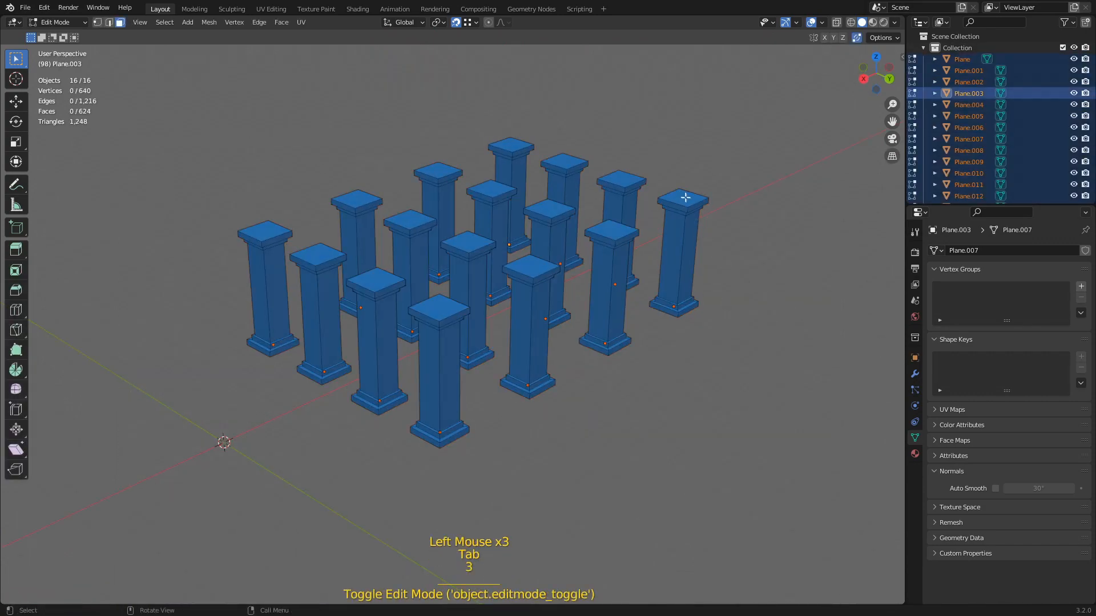
{"action": "left_click", "coordinate": [682, 196]}
{"action": "left_click", "coordinate": [511, 146], "text": "shift"}
{"action": "left_click", "coordinate": [265, 232], "text": "shift"}
{"action": "left_click", "coordinate": [439, 308], "text": "shift"}
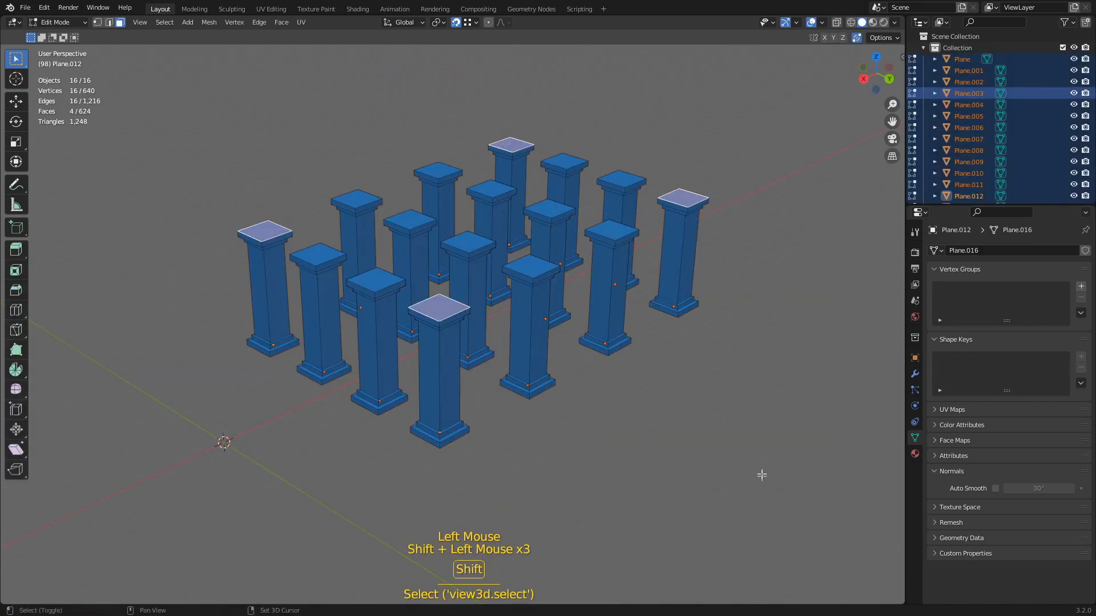
{"action": "key", "text": "shift+s"}
{"action": "left_click", "coordinate": [769, 535]}
{"action": "key", "text": "Tab"}
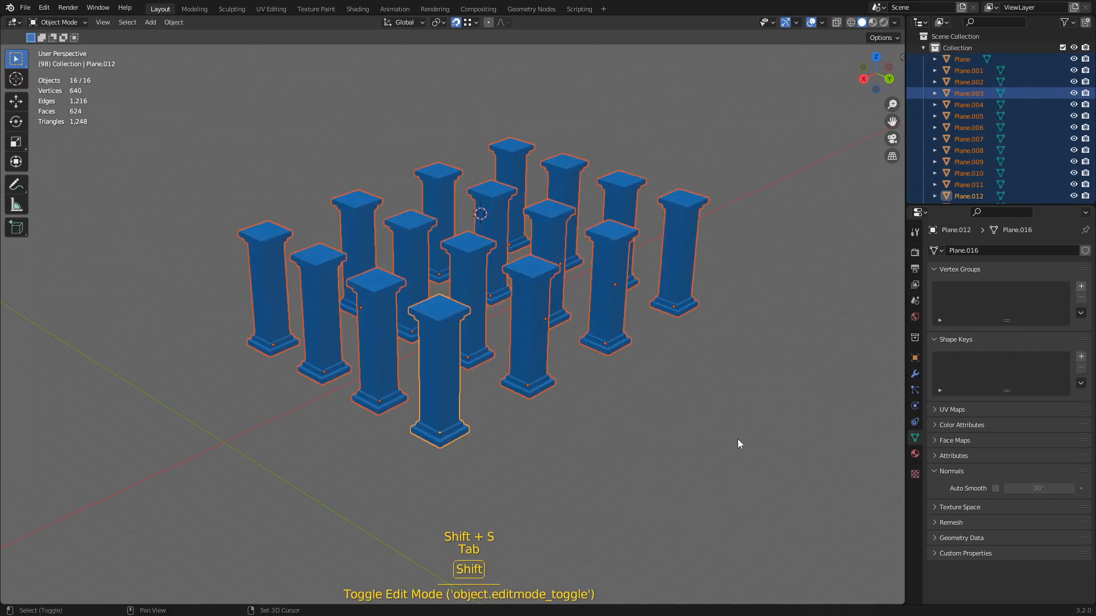
- Add a plane at the 3D cursor on top of the columns
{"action": "key", "text": "shift+a"}
{"action": "mouse_move", "coordinate": [736, 406]}
{"action": "left_click", "coordinate": [795, 124]}
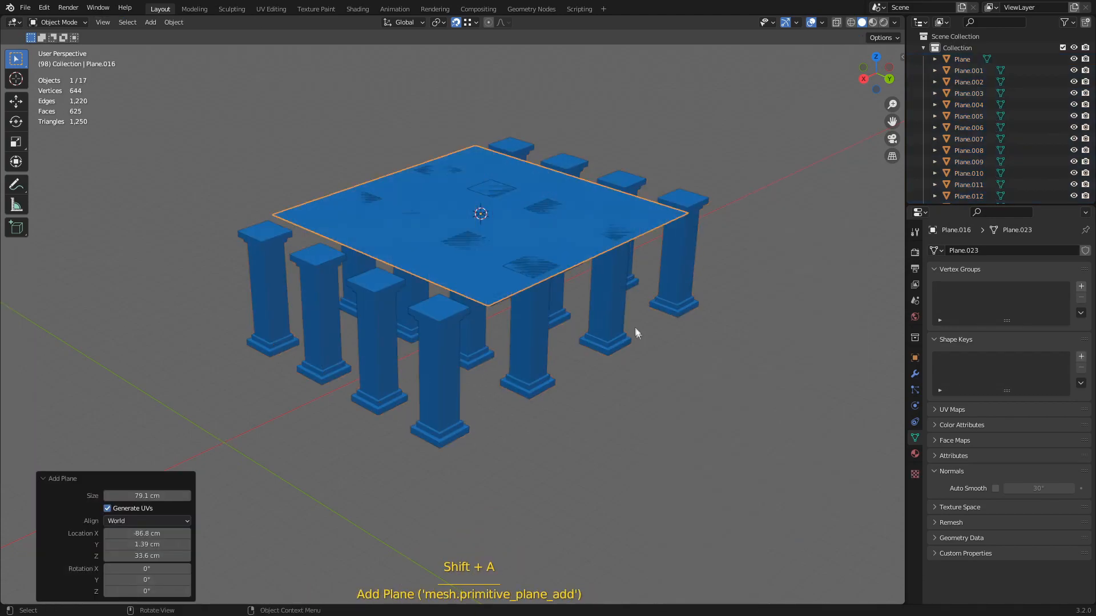
- Stretch the new plane along X by a factor of about 1.47 and extrude it into a slab covering the columns
{"action": "key", "text": "Tab"}
{"action": "key", "text": "s"}
{"action": "left_click", "coordinate": [701, 367]}
{"action": "key", "text": "e"}
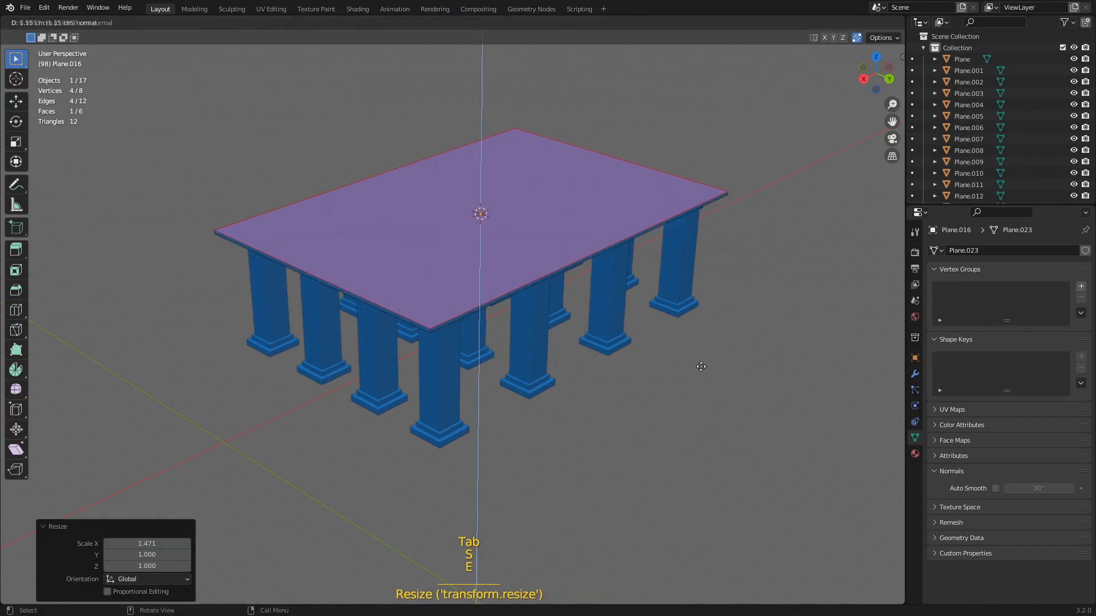
{"action": "left_click", "coordinate": [701, 367]}
- Add one centred loop cut running lengthwise along the slab
{"action": "key", "text": "ctrl+r"}
{"action": "left_click", "coordinate": [350, 248]}
{"action": "right_click", "coordinate": [415, 238]}
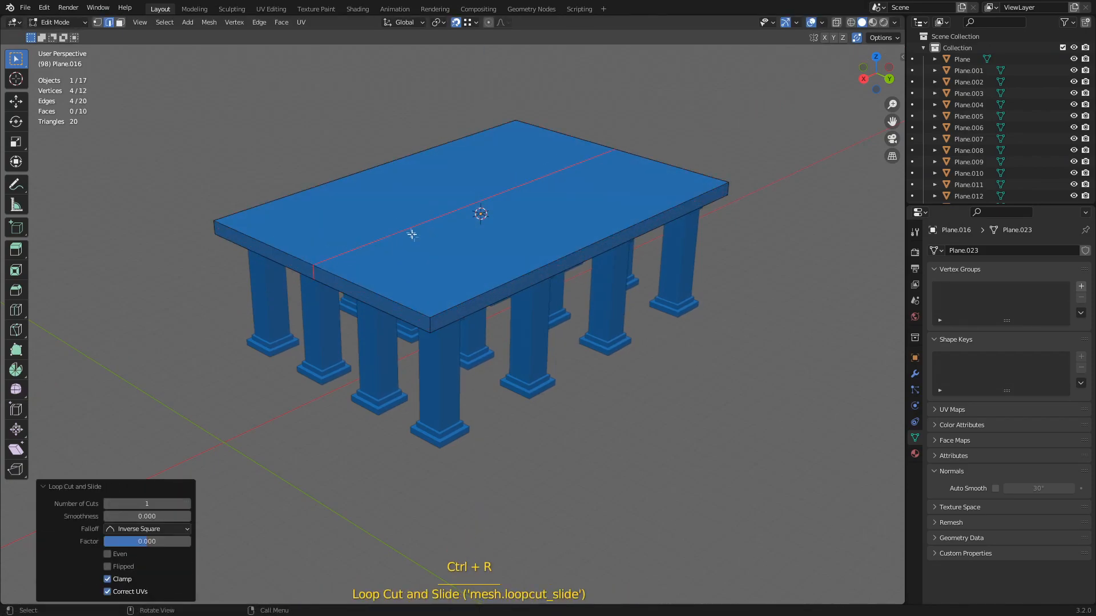
- Move the slab's top centre edge along Z to form a roof ridge, and return to Object Mode
{"action": "key", "text": "2"}
{"action": "left_click", "coordinate": [417, 238]}
{"action": "key", "text": "g"}
{"action": "key", "text": "z"}
{"action": "left_click", "coordinate": [767, 338]}
{"action": "key", "text": "Tab"}
{"action": "left_click", "coordinate": [669, 398]}
{"action": "scroll", "coordinate": [669, 398], "scroll_direction": "down", "scroll_amount": 2}
{"action": "middle_click_drag", "start_coordinate": [669, 398], "coordinate": [198, 426]}
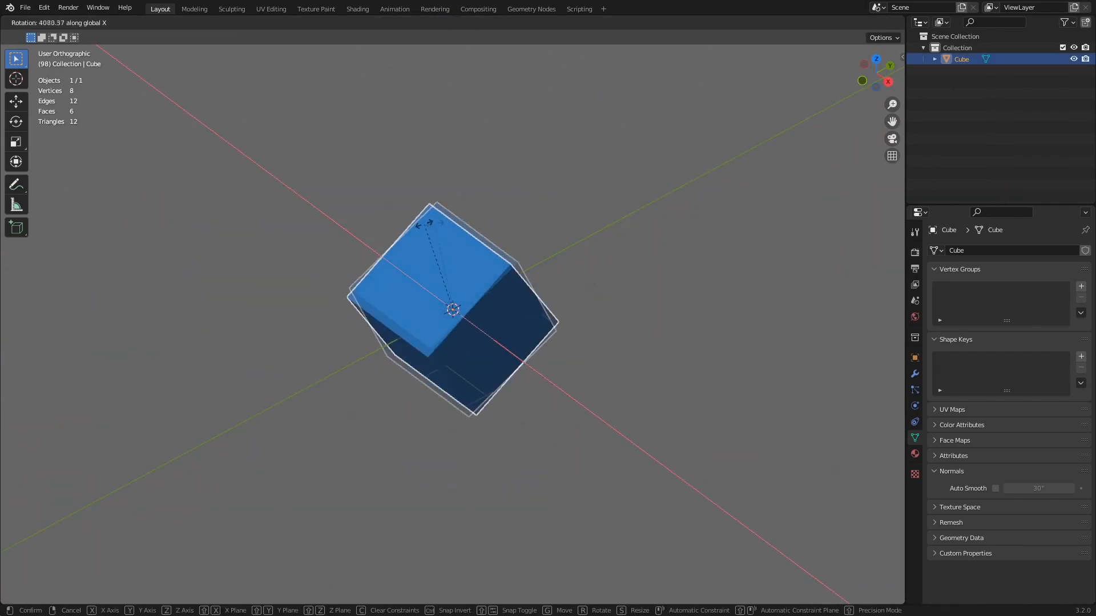
- Try rotating the cube about its centred origin along the X, Y and Z axes
{"action": "key", "text": "z"}
{"action": "key", "text": "y"}
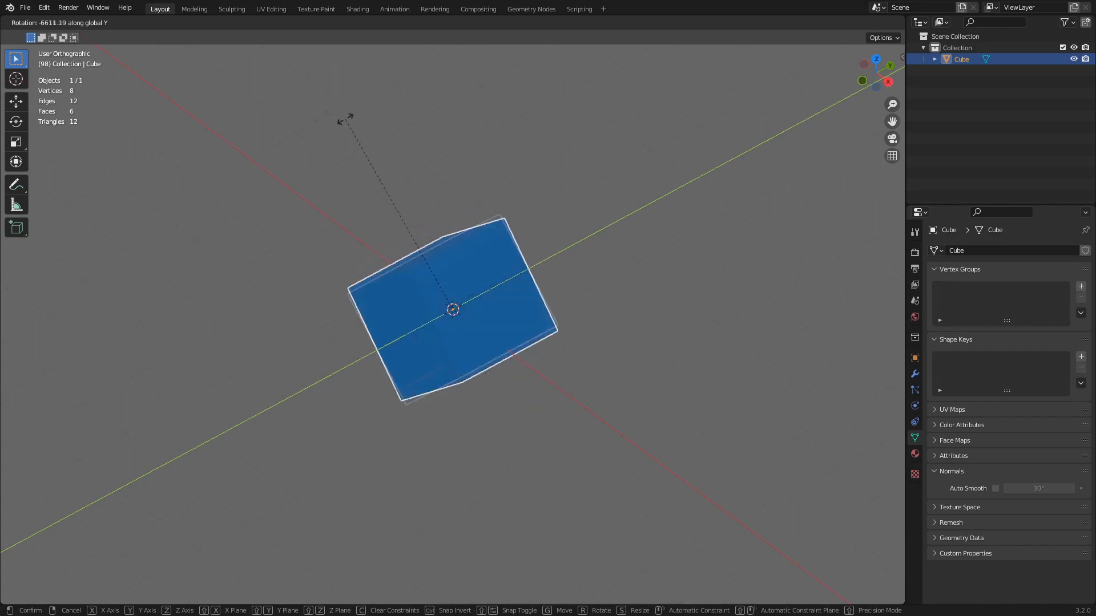
{"action": "key", "text": "x"}
{"action": "key", "text": "z"}
{"action": "key", "text": "Escape"}
- Try scaling the cube from its centred origin, uniformly and along the X, Y and Z axes
{"action": "key", "text": "s"}
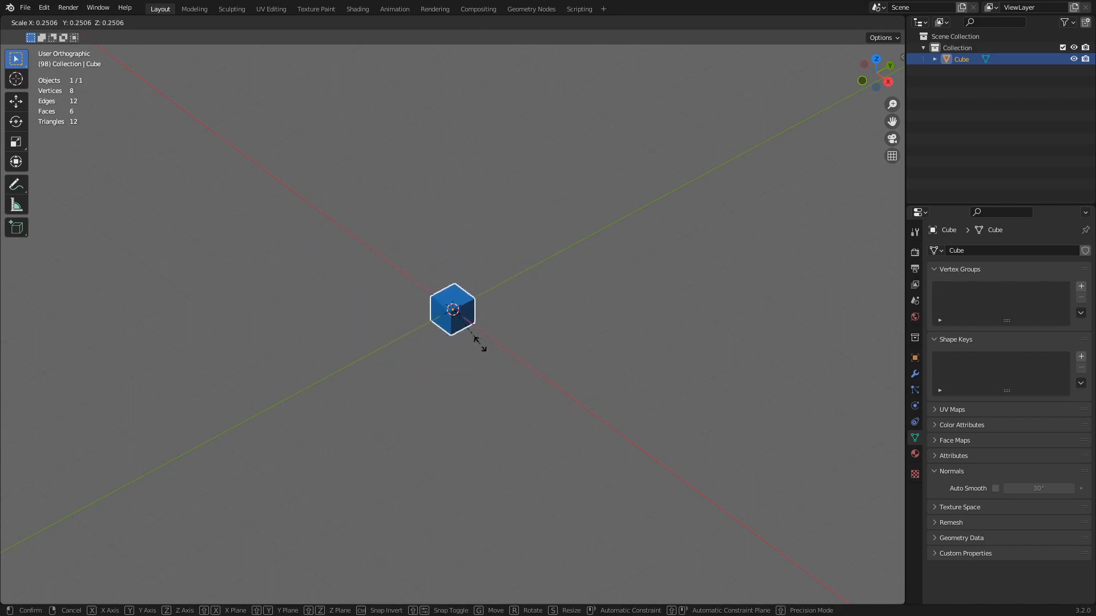
{"action": "key", "text": "x"}
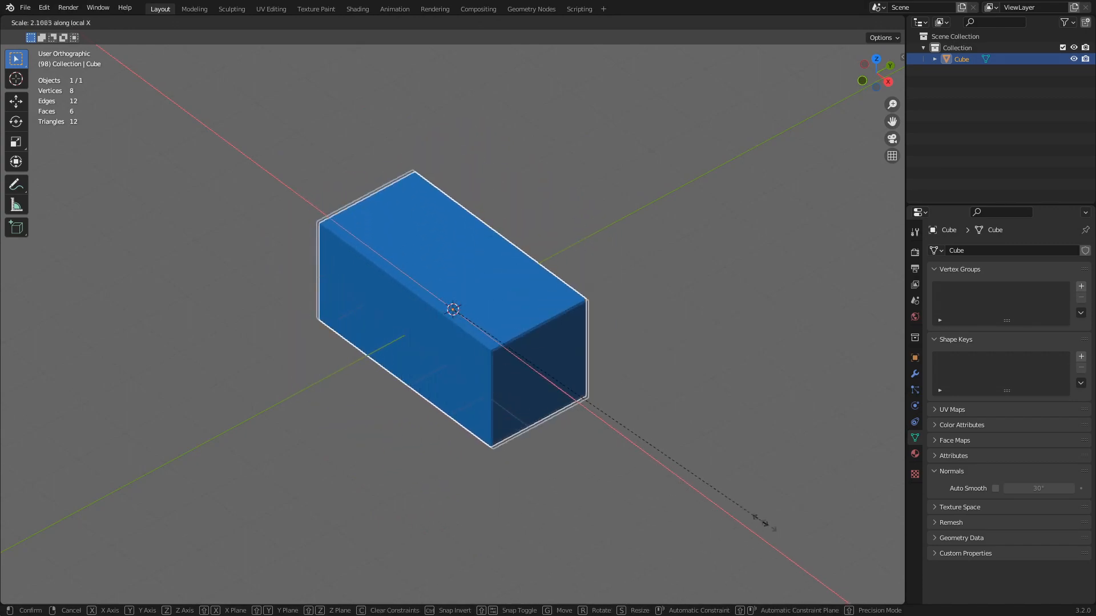
{"action": "key", "text": "y"}
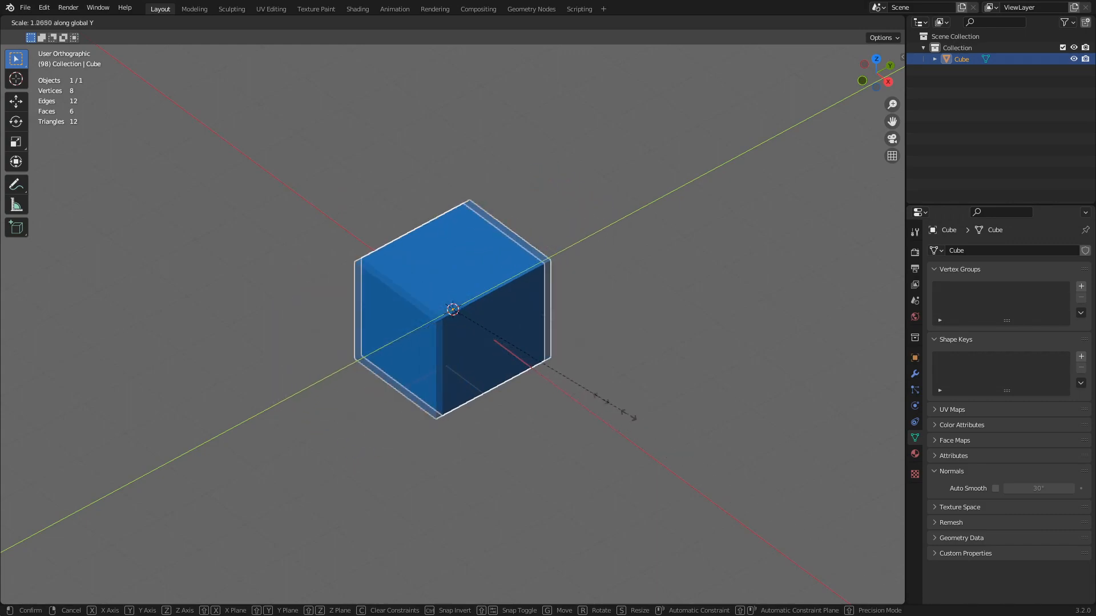
{"action": "key", "text": "z"}
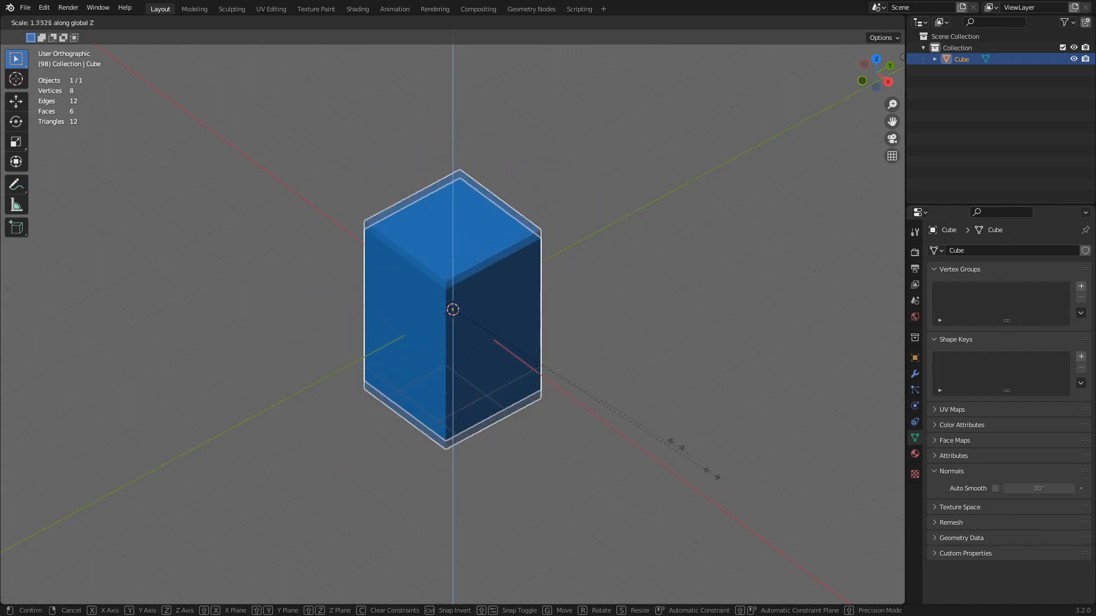
{"action": "key", "text": "Escape"}
- Try rotating the cube about an origin at its bottom corner, constrained to single axes
{"action": "key", "text": "r"}
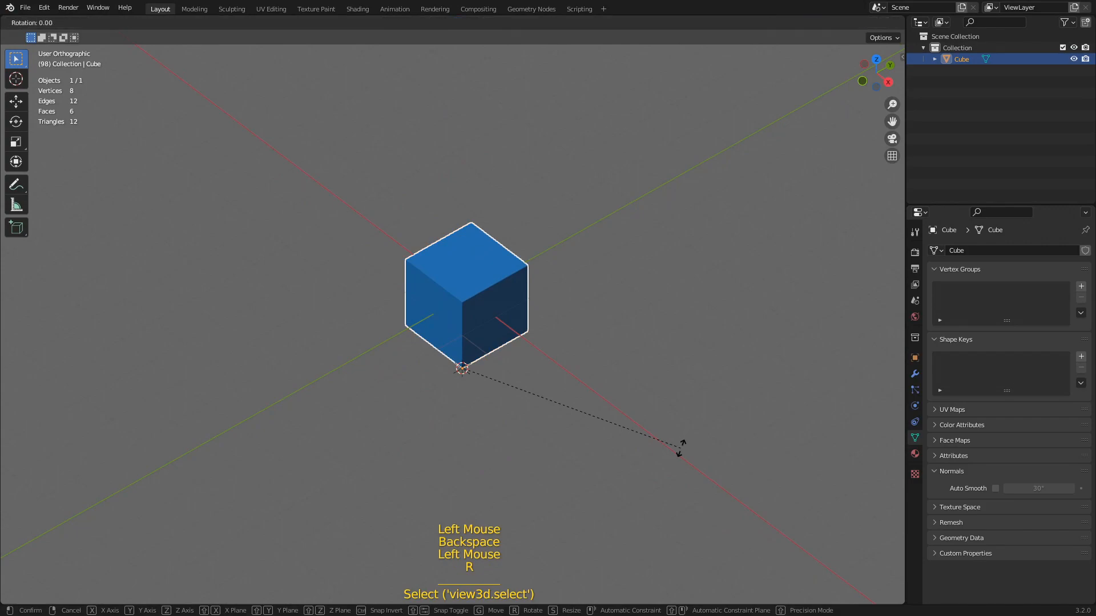
{"action": "key", "text": "z"}
{"action": "key", "text": "y"}
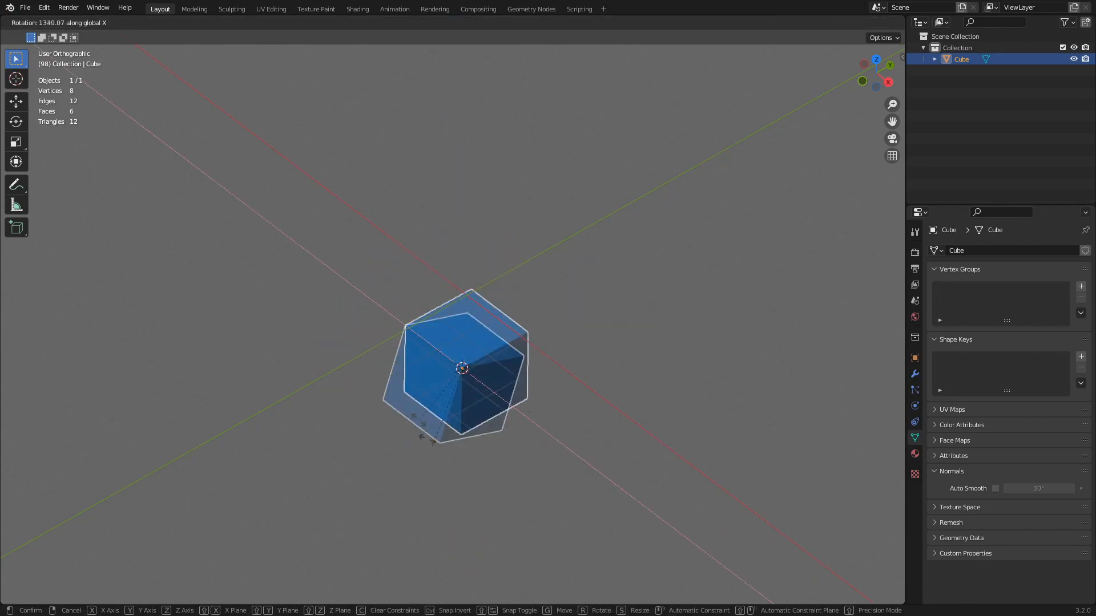
{"action": "key", "text": "Escape"}
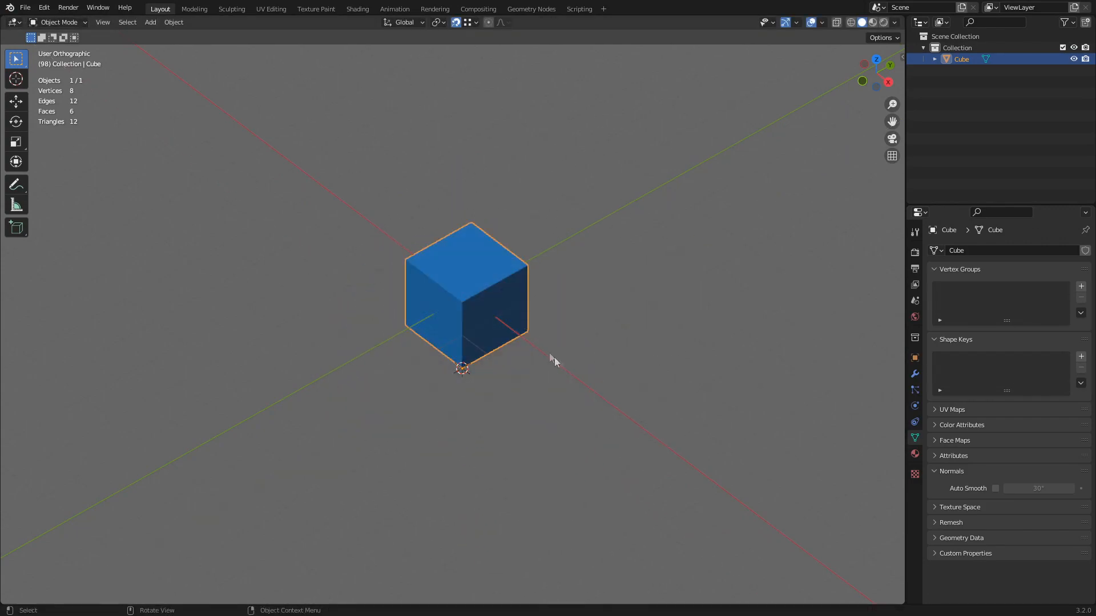
- Try scaling the cube along Y from the origin at its bottom corner
{"action": "key", "text": "s"}
{"action": "key", "text": "y"}
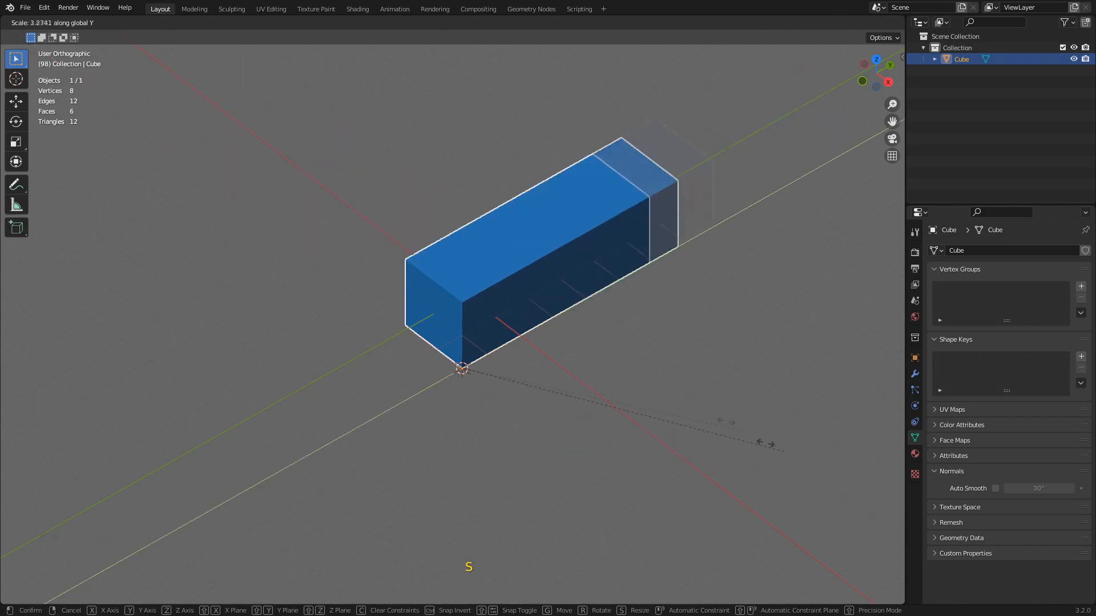
{"action": "right_click", "coordinate": [709, 440]}
{"action": "key", "text": "s"}
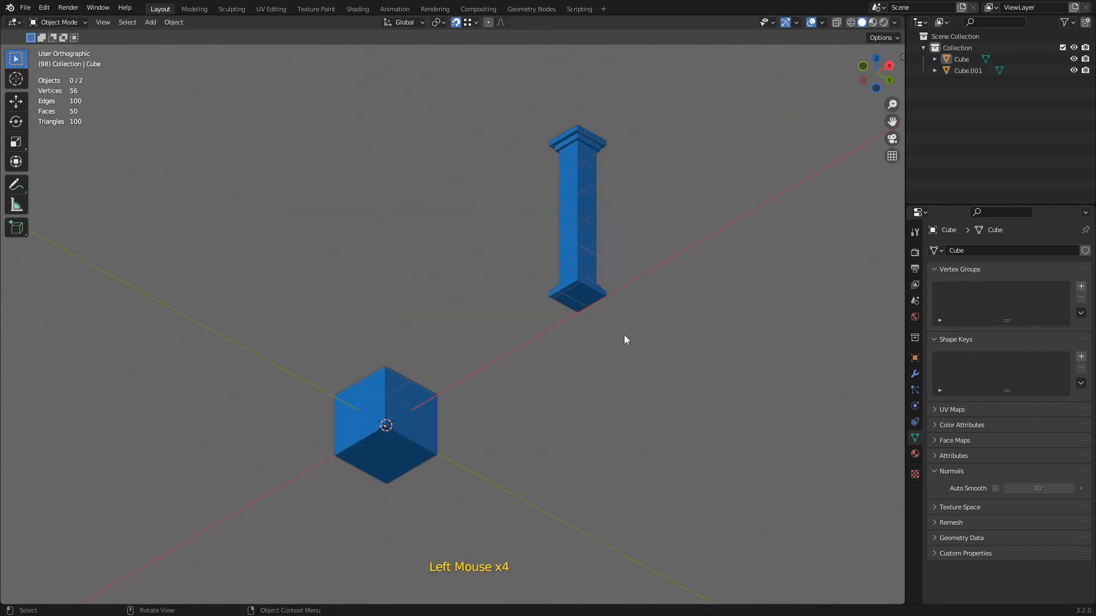
- Select the column's bottom face and snap the 3D cursor to it, ending in Object Mode
{"action": "left_click", "coordinate": [596, 293]}
{"action": "key", "text": "Tab"}
{"action": "key", "text": "3"}
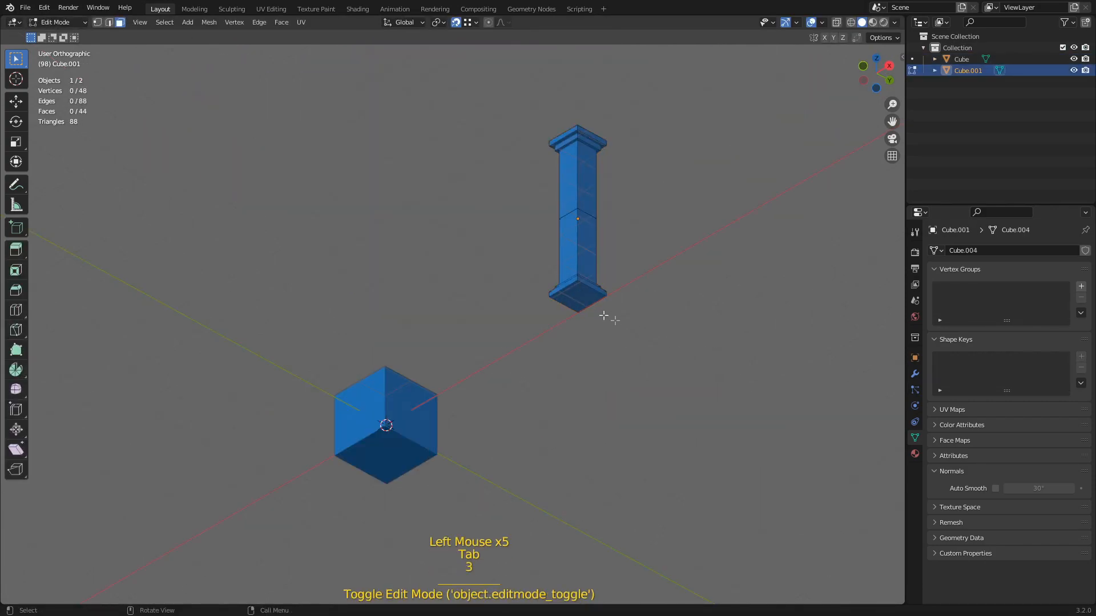
{"action": "left_click", "coordinate": [596, 302]}
{"action": "key", "text": "shift+s"}
{"action": "left_click", "coordinate": [669, 416]}
{"action": "key", "text": "Tab"}
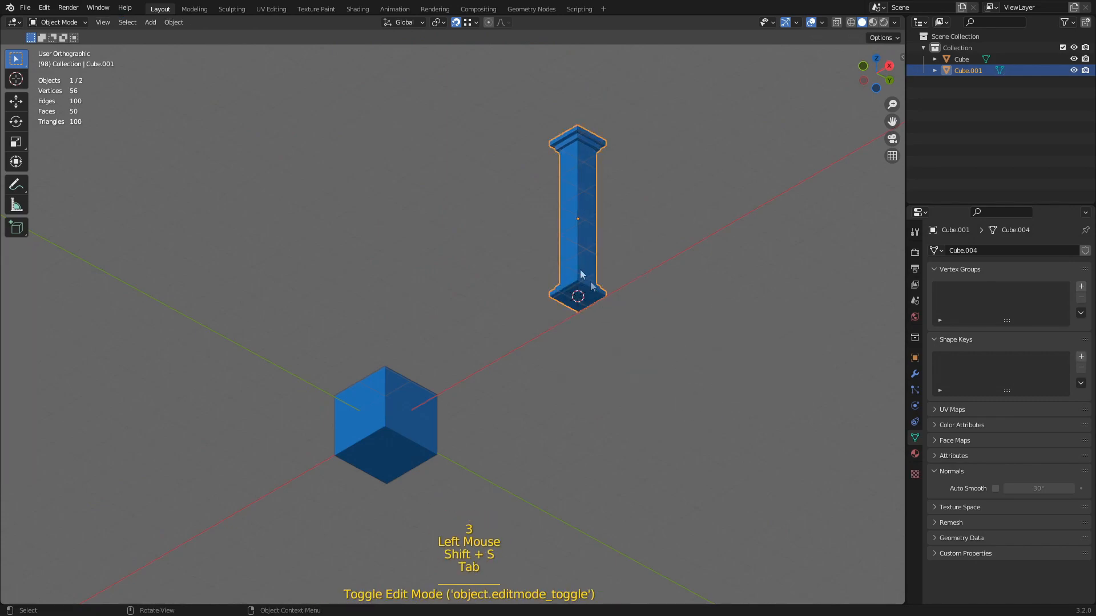
- Set the column's origin to the 3D cursor
{"action": "left_click", "coordinate": [172, 23]}
{"action": "mouse_move", "coordinate": [194, 51]}
{"action": "left_click", "coordinate": [320, 69]}
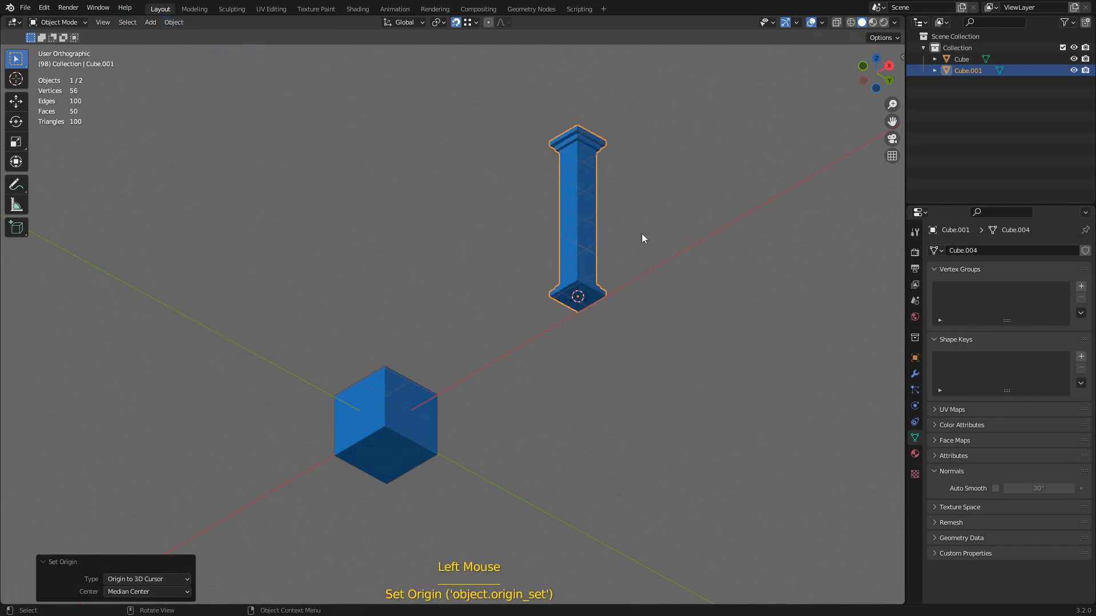
- Select the cube's top face and snap the 3D cursor to it, ending in Object Mode
{"action": "middle_click_drag", "start_coordinate": [641, 234], "coordinate": [643, 335]}
{"action": "left_click", "coordinate": [388, 347]}
{"action": "key", "text": "Tab"}
{"action": "key", "text": "3"}
{"action": "left_click", "coordinate": [385, 330]}
{"action": "key", "text": "shift+s"}
{"action": "key", "text": "Tab"}
- Snap the selected column to the 3D cursor on top of the cube
{"action": "middle_click_drag", "start_coordinate": [655, 360], "coordinate": [736, 305], "text": "shift"}
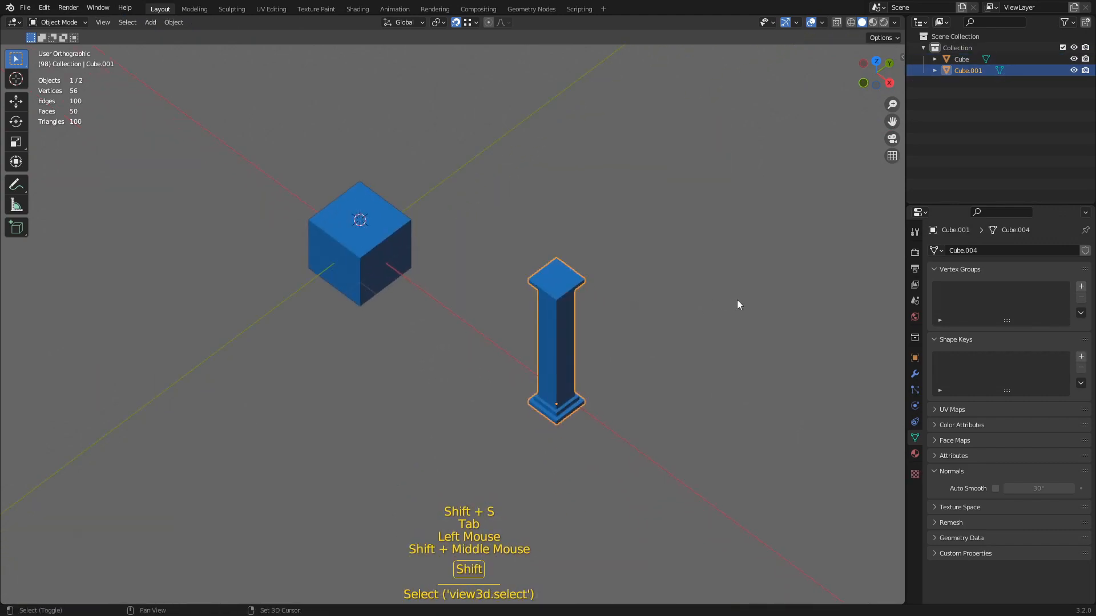
{"action": "key", "text": "shift+s"}
{"action": "middle_click_drag", "start_coordinate": [742, 235], "coordinate": [652, 322], "text": "shift"}
{"action": "scroll", "coordinate": [696, 357], "scroll_direction": "up", "scroll_amount": 3}
{"action": "scroll", "coordinate": [648, 320], "scroll_direction": "down", "scroll_amount": 1}
{"action": "middle_click_drag", "start_coordinate": [652, 321], "coordinate": [640, 285], "text": "shift"}
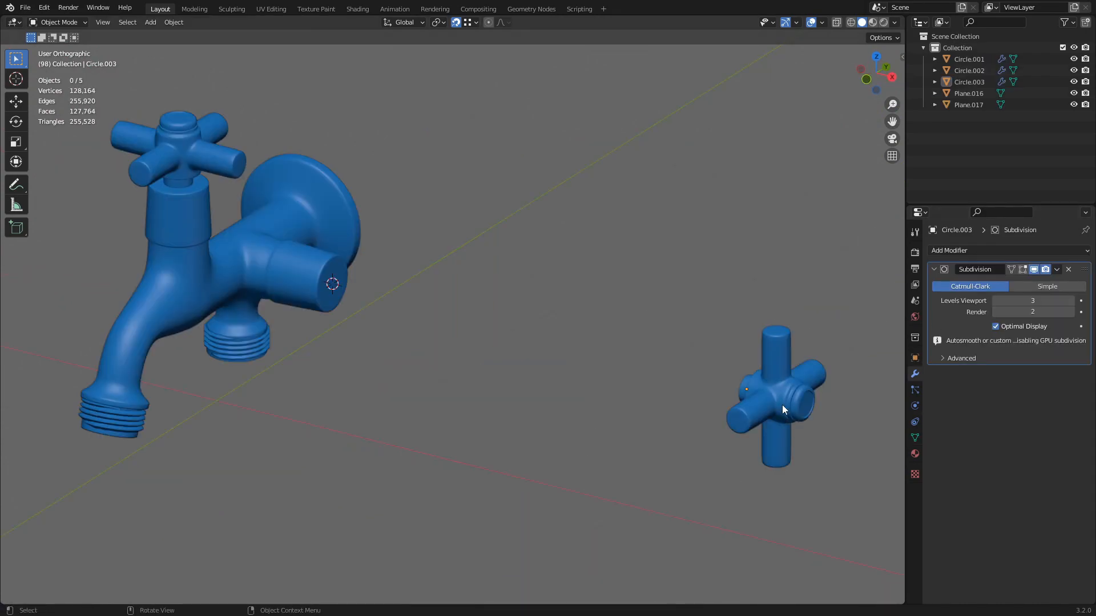
- Snap the detached cross handle to the 3D cursor on the end of the faucet's side stub
{"action": "left_click", "coordinate": [781, 403]}
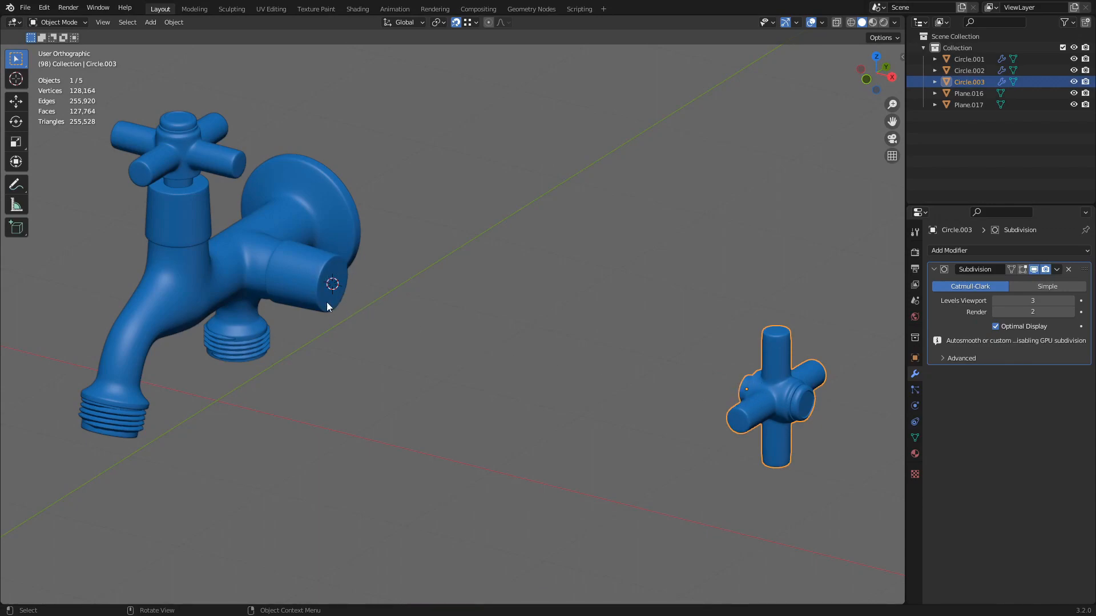
{"action": "key", "text": "shift+s"}
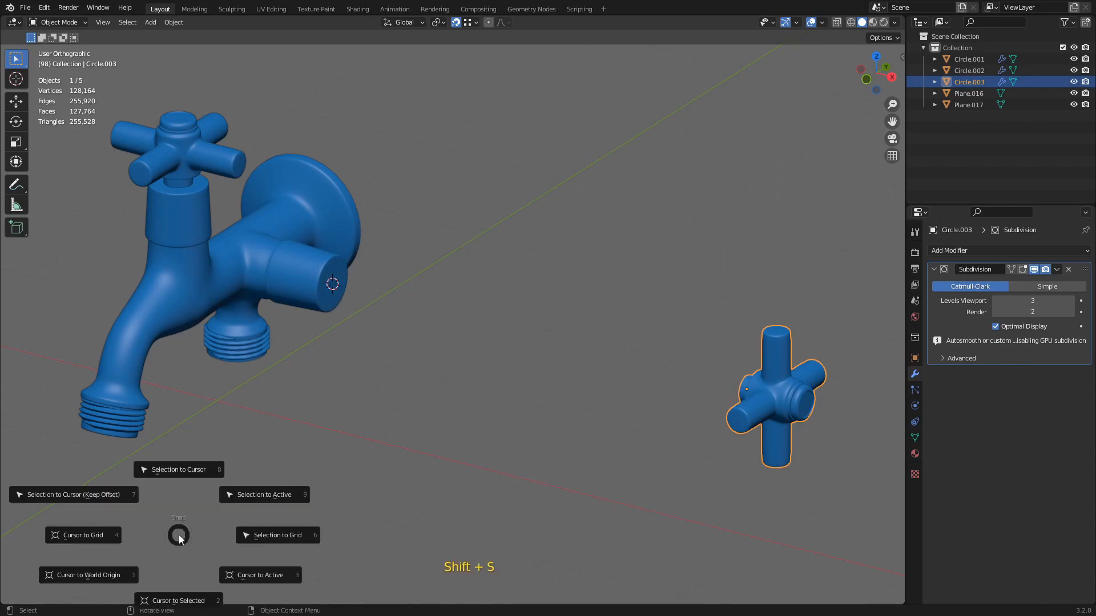
{"action": "left_click", "coordinate": [182, 469]}
{"action": "left_click", "coordinate": [418, 427]}
{"action": "middle_click_drag", "start_coordinate": [465, 413], "coordinate": [697, 457], "text": "shift"}
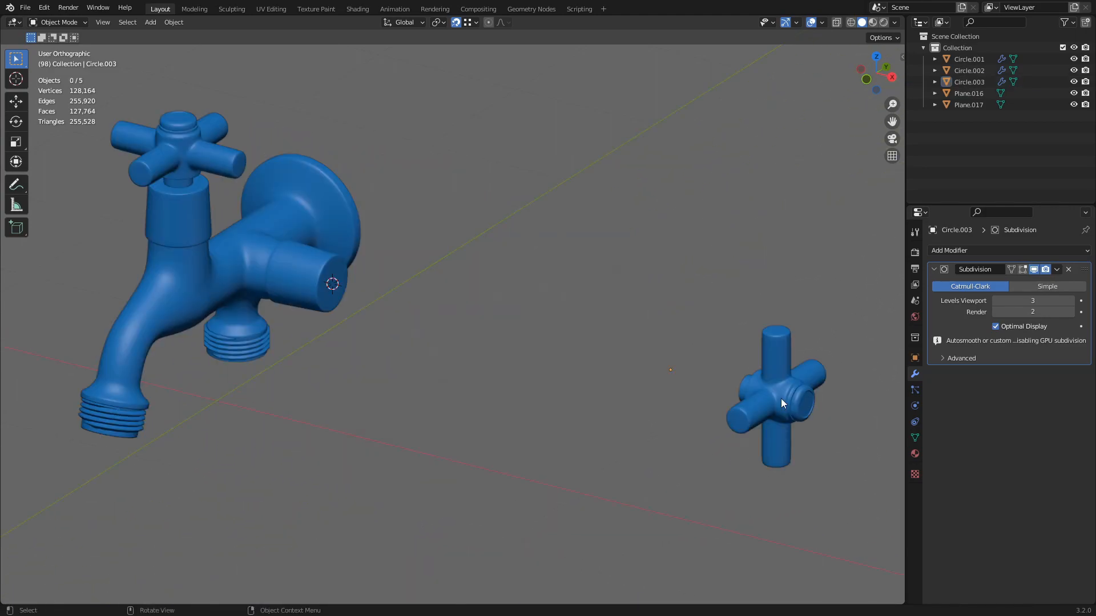
- Select the loose cross handle and use Selection to Cursor to place it on the faucet's side outlet
{"action": "left_click", "coordinate": [781, 403]}
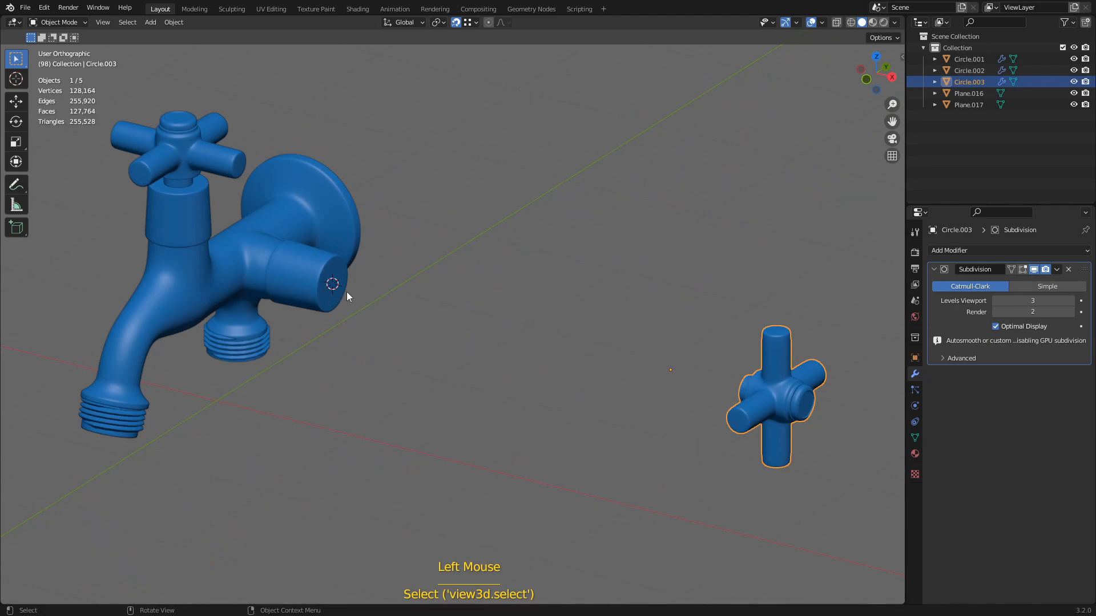
{"action": "key", "text": "shift+s"}
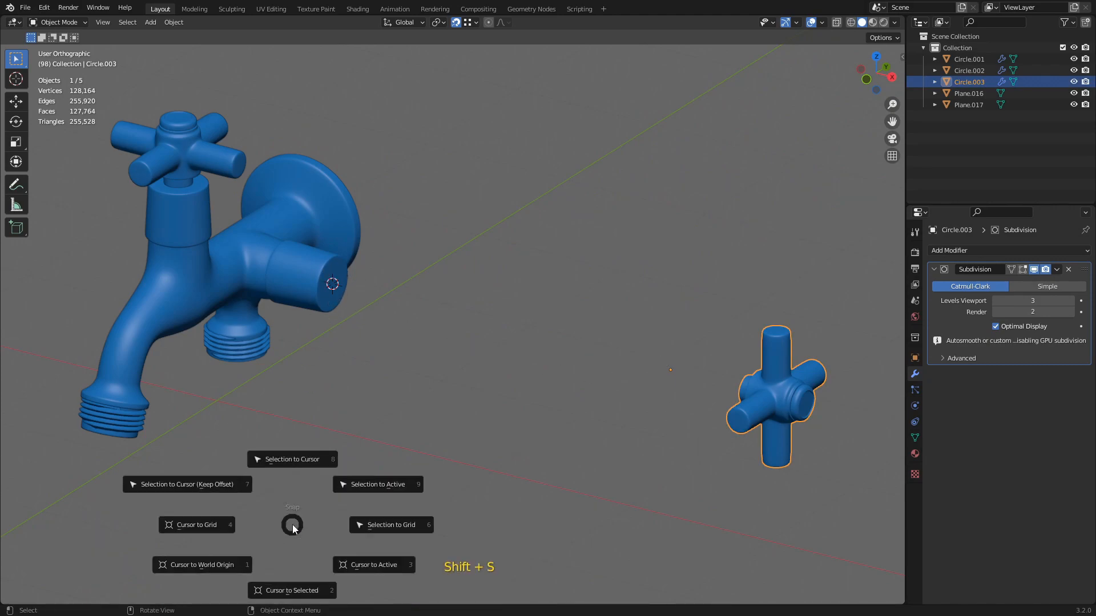
{"action": "left_click", "coordinate": [293, 458]}
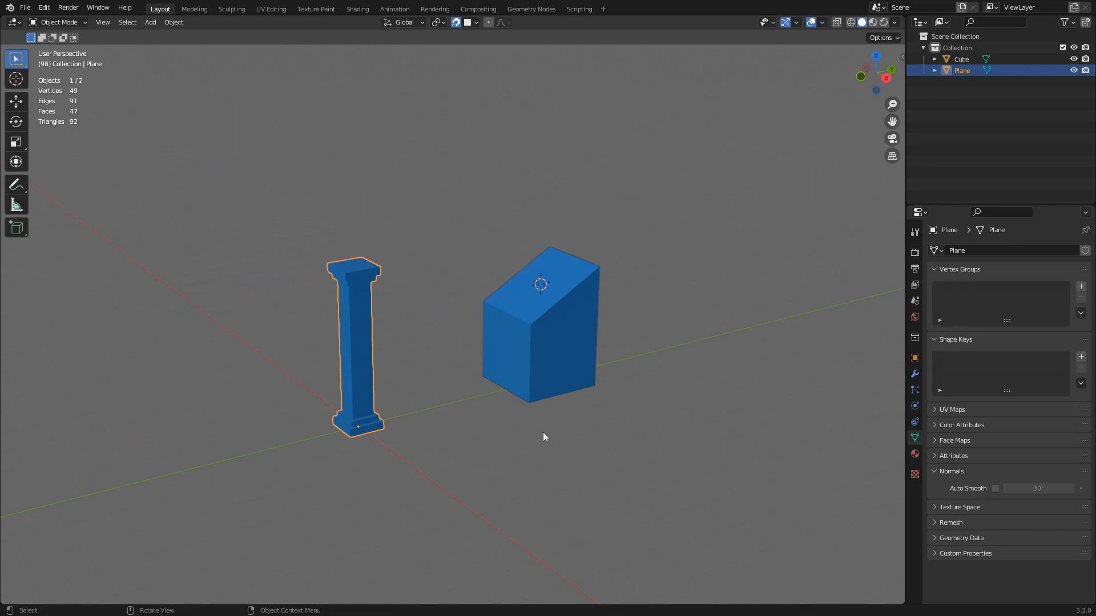
- Snap the column to the 3D cursor on the block's slanted top face
{"action": "middle_click_drag", "start_coordinate": [426, 381], "coordinate": [377, 427]}
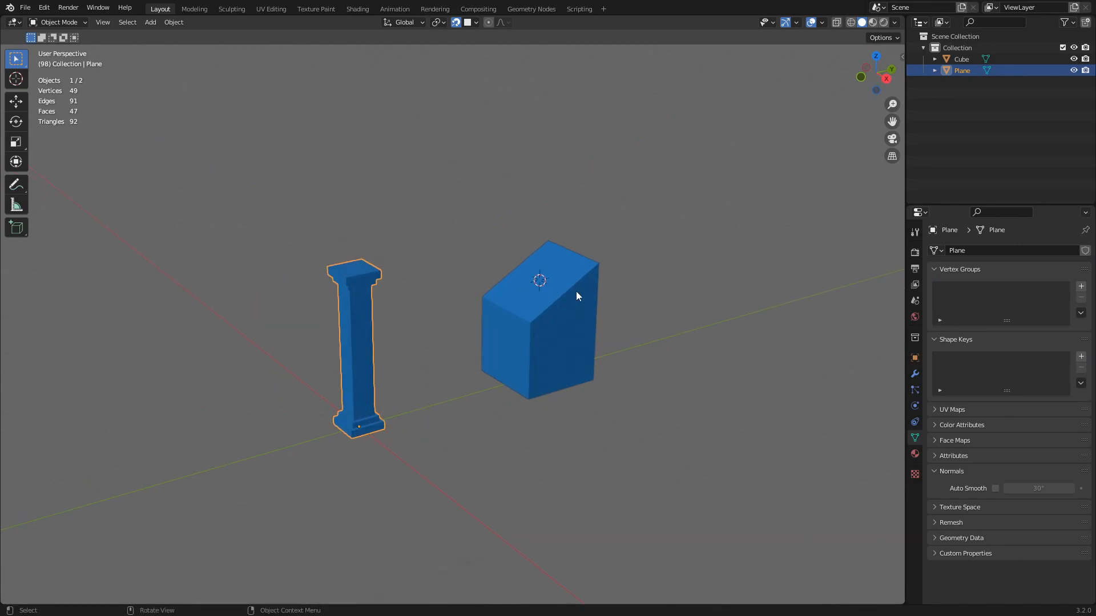
{"action": "middle_click_drag", "start_coordinate": [563, 271], "coordinate": [630, 277]}
{"action": "scroll", "coordinate": [630, 277], "scroll_direction": "up", "scroll_amount": 2}
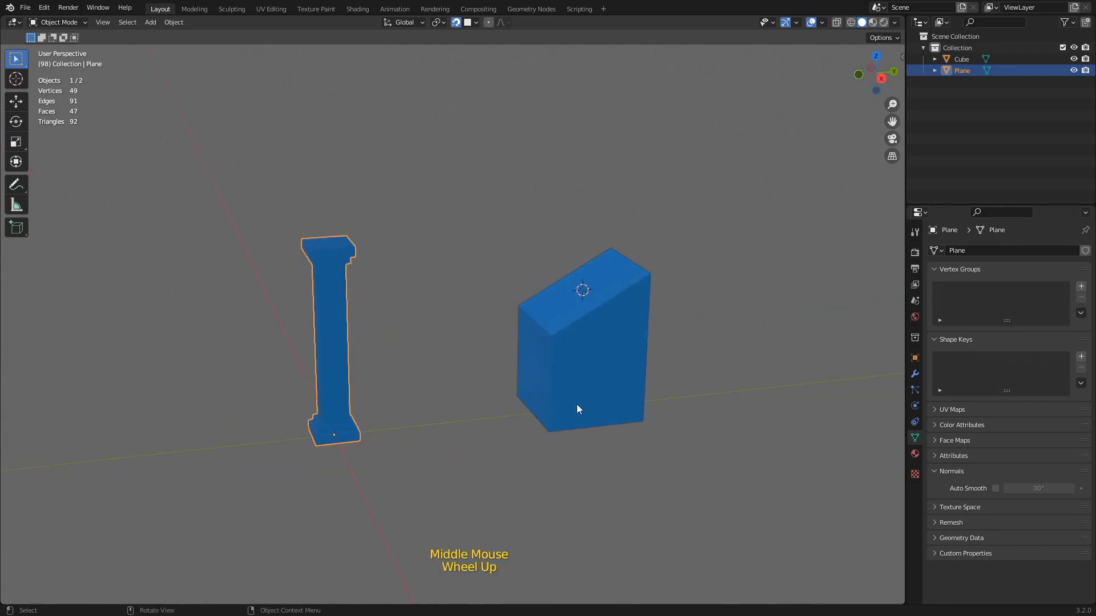
{"action": "left_click", "coordinate": [633, 345]}
{"action": "middle_click_drag", "start_coordinate": [536, 343], "coordinate": [556, 343]}
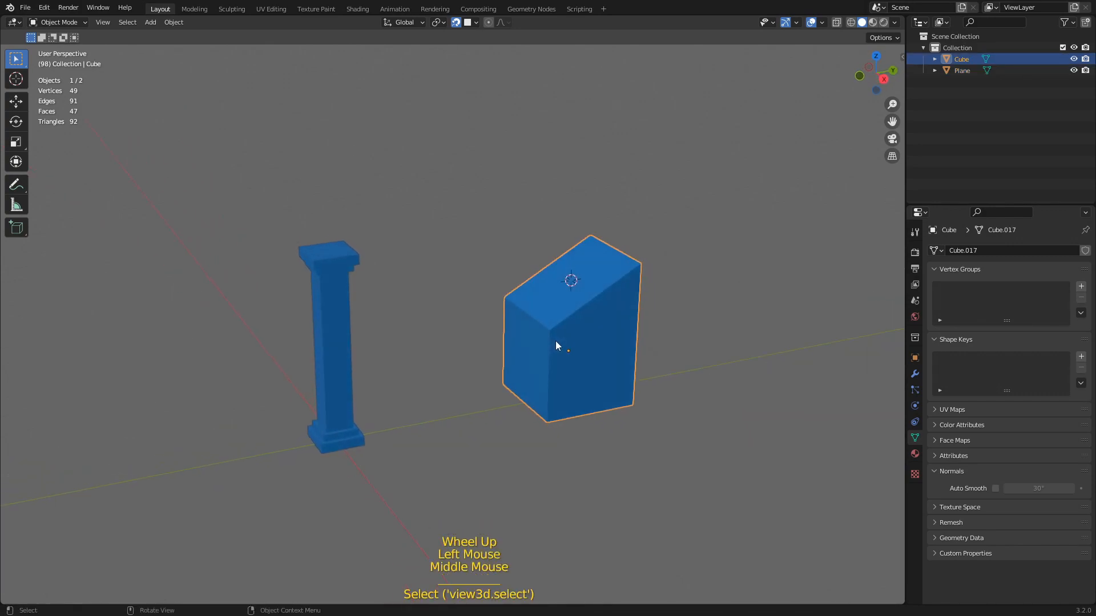
{"action": "left_click", "coordinate": [333, 380]}
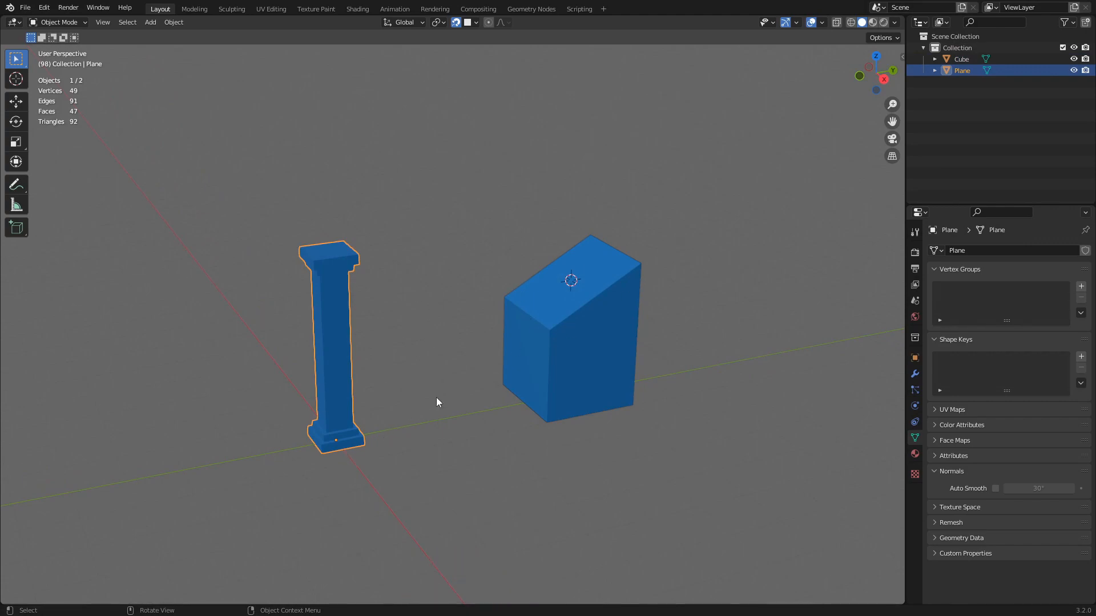
{"action": "key", "text": "shift"}
{"action": "key", "text": "shift+s"}
{"action": "left_click", "coordinate": [281, 106]}
{"action": "middle_click_drag", "start_coordinate": [594, 259], "coordinate": [606, 134]}
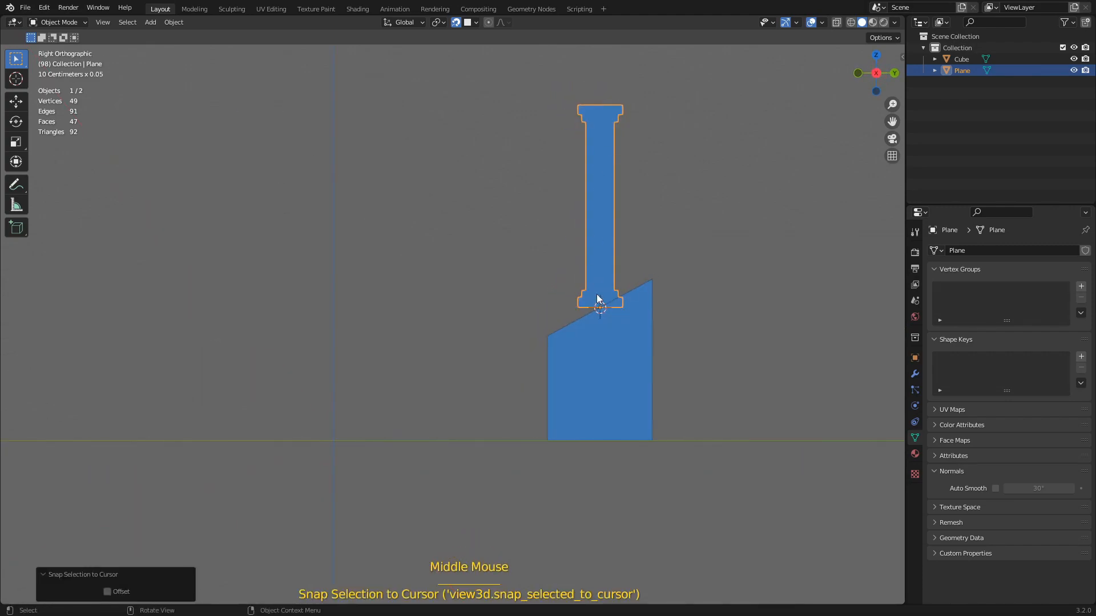
- Move the upright column off the block by about 15.6 cm in the negative Y direction
{"action": "middle_click_drag", "start_coordinate": [599, 298], "coordinate": [617, 319]}
{"action": "scroll", "coordinate": [525, 388], "scroll_direction": "down", "scroll_amount": 1}
{"action": "key", "text": "g"}
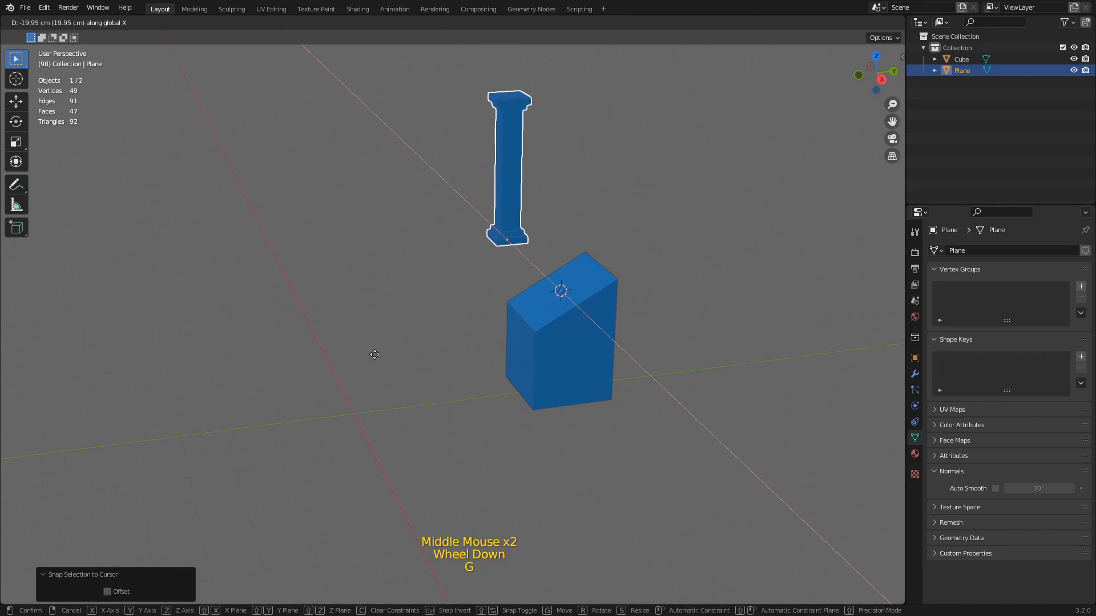
{"action": "left_click", "coordinate": [373, 358]}
- Move the column onto the block's slanted face using face snapping with Align Rotation to Target
{"action": "left_click", "coordinate": [475, 22]}
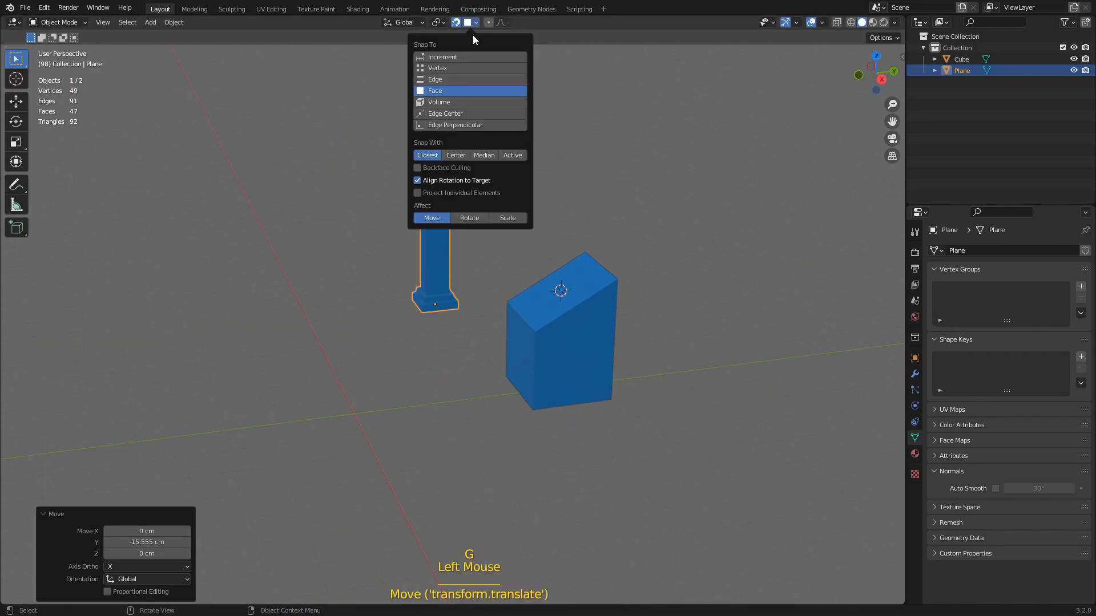
{"action": "left_click", "coordinate": [457, 24]}
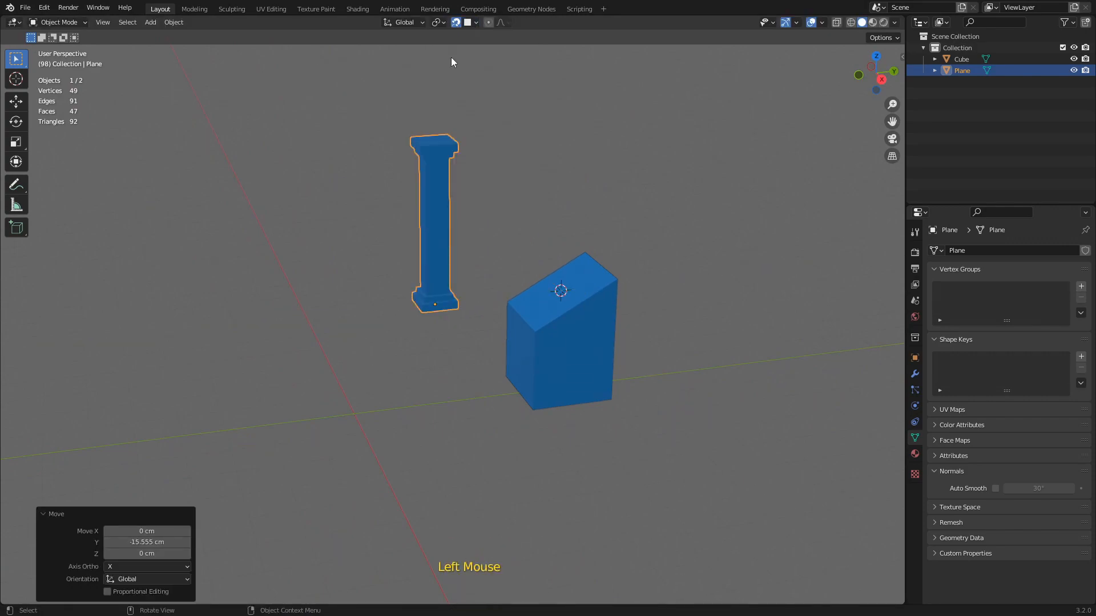
{"action": "left_click", "coordinate": [474, 22]}
{"action": "key", "text": "g"}
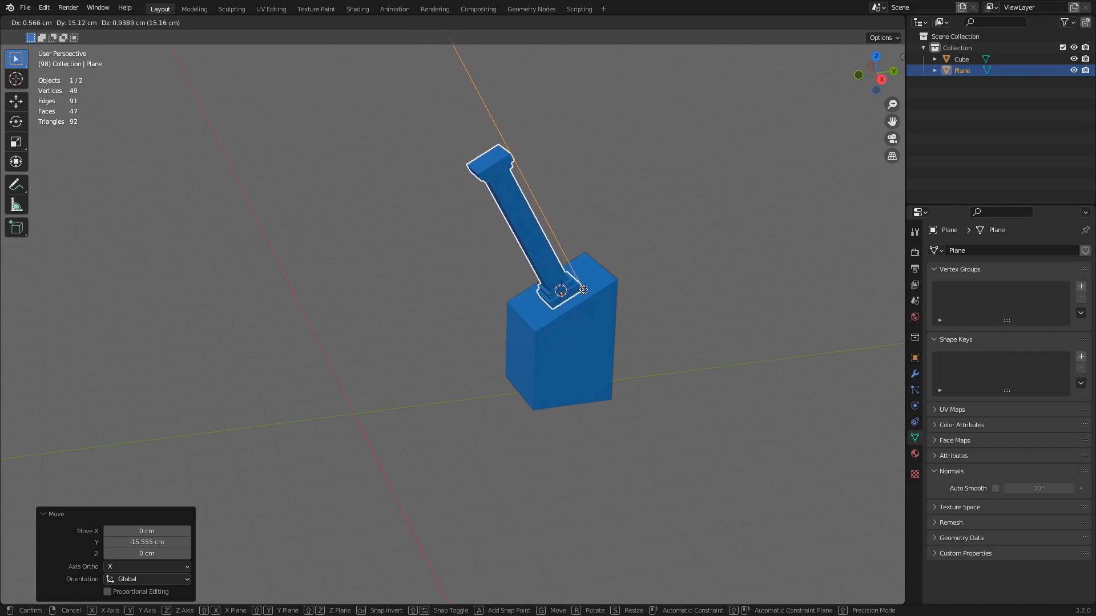
{"action": "left_click", "coordinate": [582, 290]}
- Move the tilted column off the block and snap it back to the 3D cursor on the slanted face
{"action": "middle_click_drag", "start_coordinate": [571, 313], "coordinate": [580, 323]}
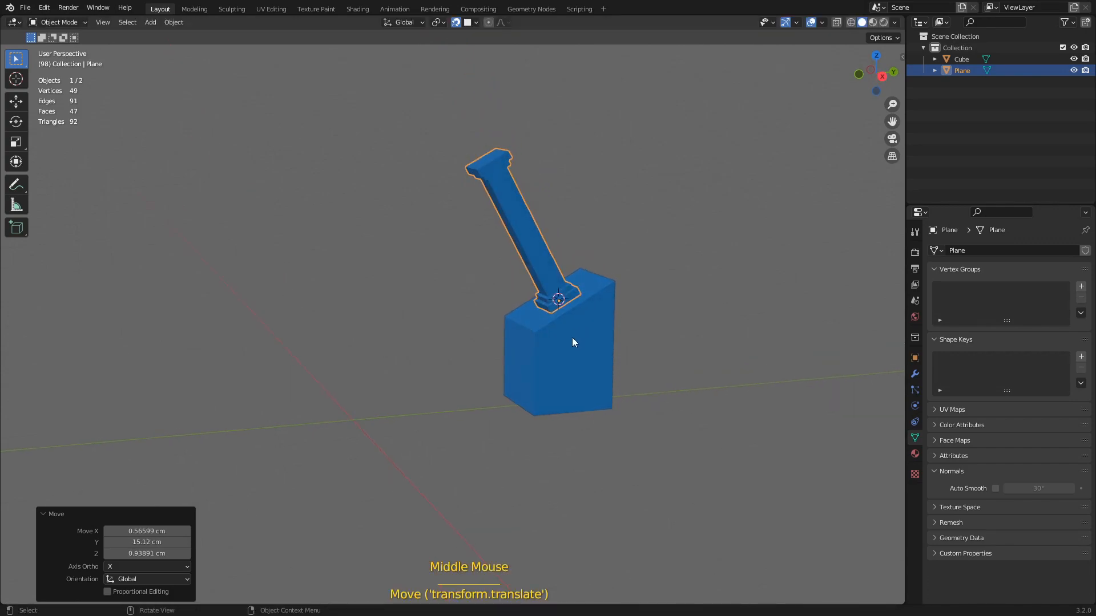
{"action": "middle_click_drag", "start_coordinate": [504, 371], "coordinate": [529, 395]}
{"action": "scroll", "coordinate": [530, 395], "scroll_direction": "down", "scroll_amount": 1}
{"action": "key", "text": "g"}
{"action": "left_click", "coordinate": [433, 354]}
{"action": "scroll", "coordinate": [435, 356], "scroll_direction": "up", "scroll_amount": 1}
{"action": "key", "text": "shift+s"}
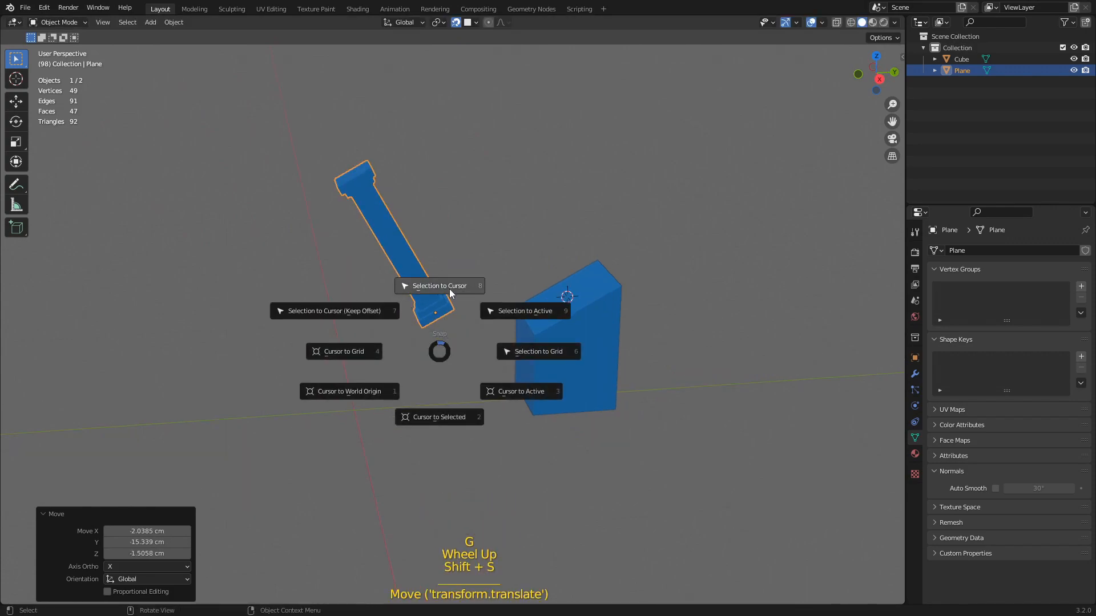
{"action": "left_click", "coordinate": [450, 289]}
{"action": "middle_click_drag", "start_coordinate": [450, 289], "coordinate": [612, 369]}
{"action": "scroll", "coordinate": [596, 353], "scroll_direction": "up", "scroll_amount": 1}
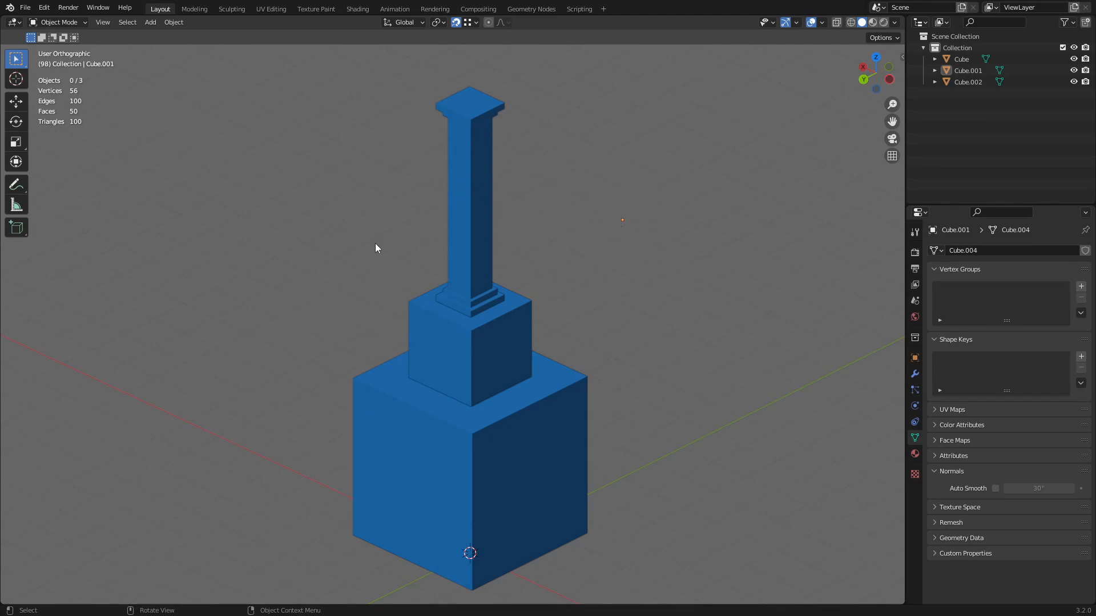
- Select the column on the stacked blocks and examine the Set Origin options
{"action": "left_click", "coordinate": [174, 22]}
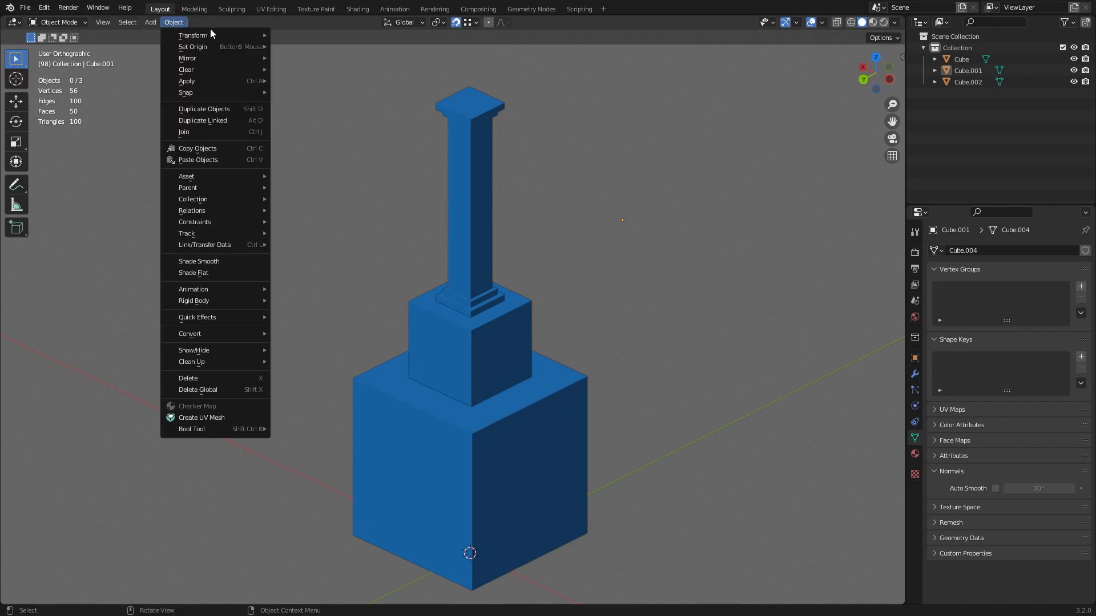
{"action": "mouse_move", "coordinate": [202, 46]}
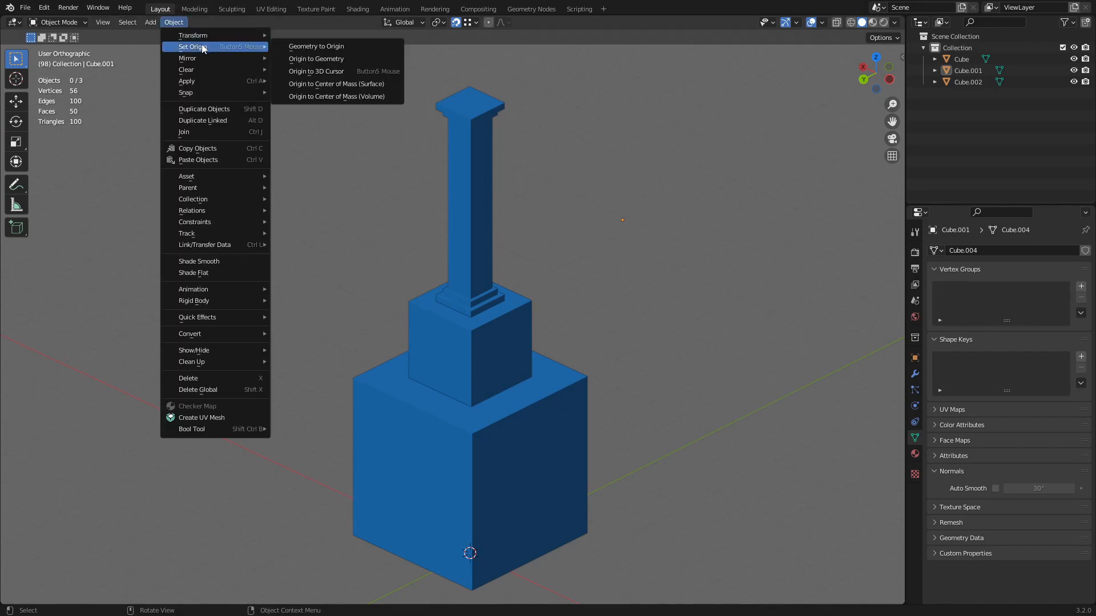
{"action": "left_click", "coordinate": [316, 95]}
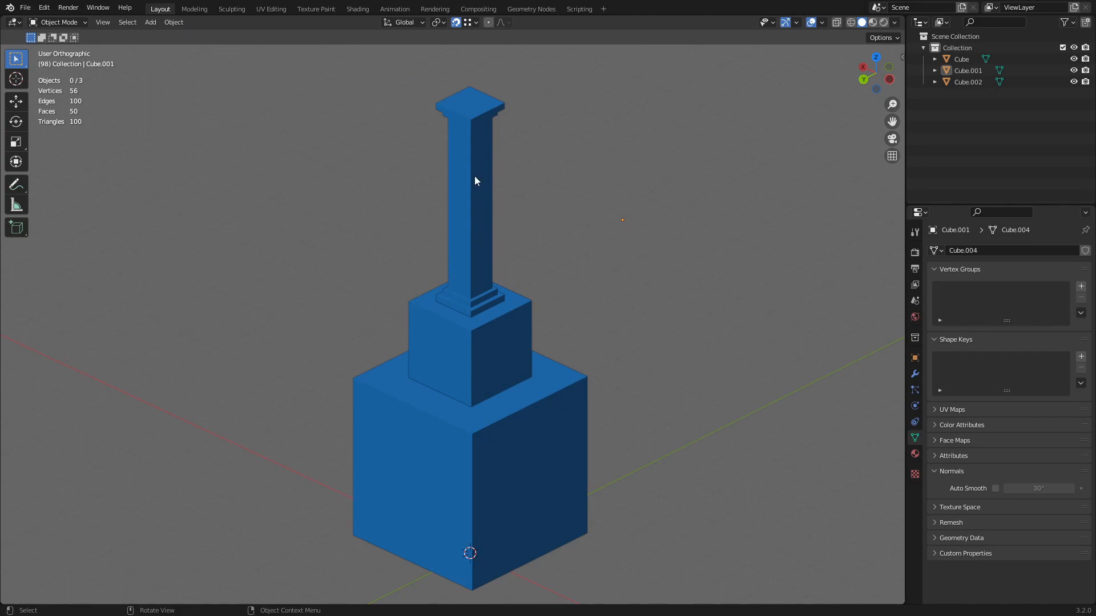
{"action": "left_click", "coordinate": [473, 135]}
{"action": "left_click", "coordinate": [177, 23]}
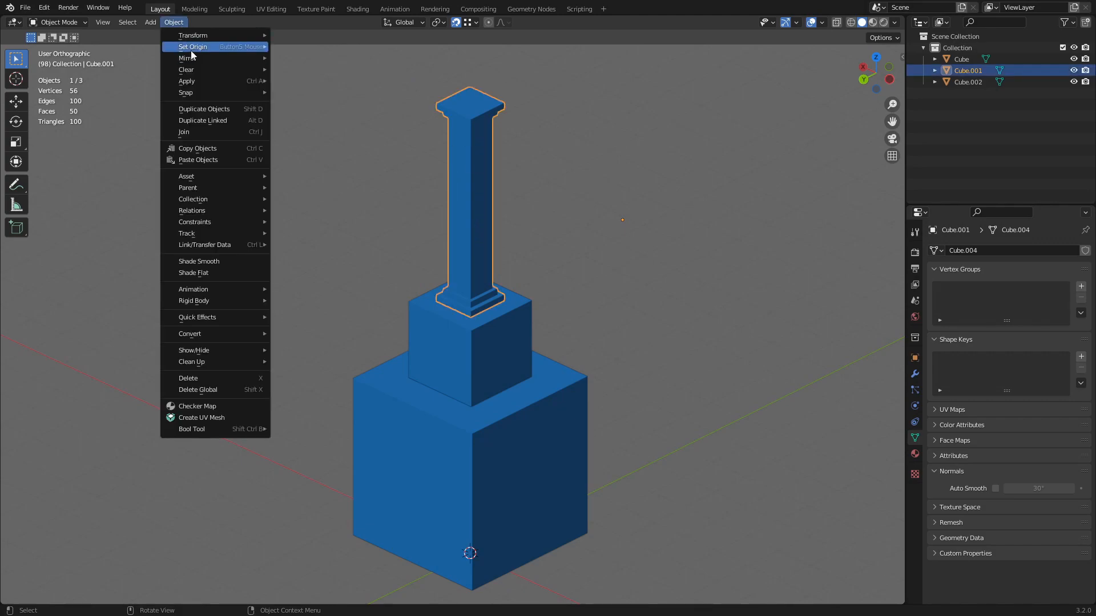
{"action": "mouse_move", "coordinate": [194, 48]}
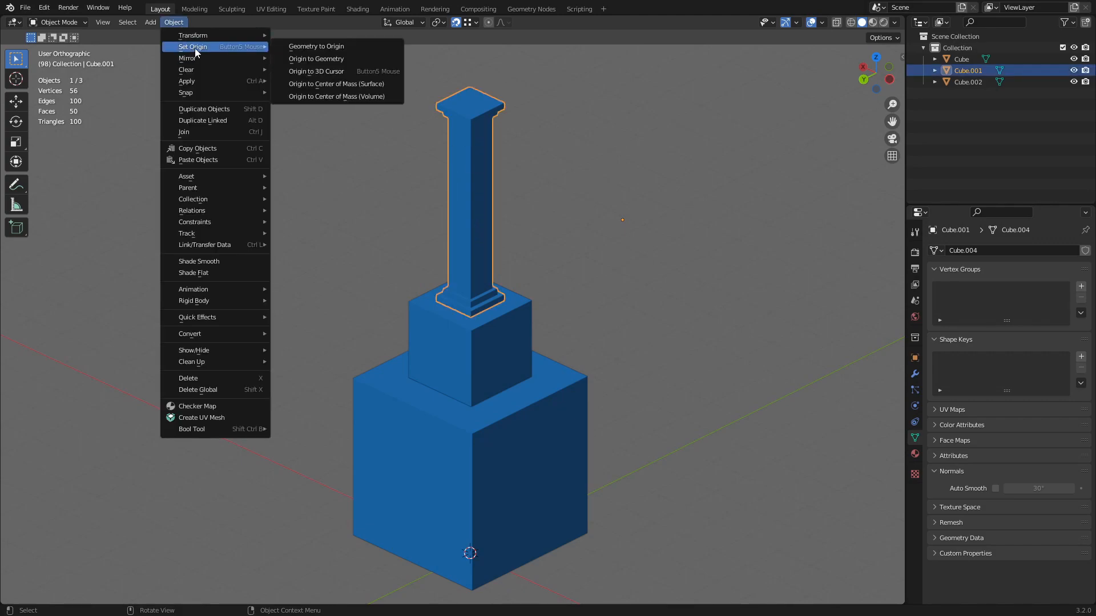
{"action": "left_click", "coordinate": [327, 59]}
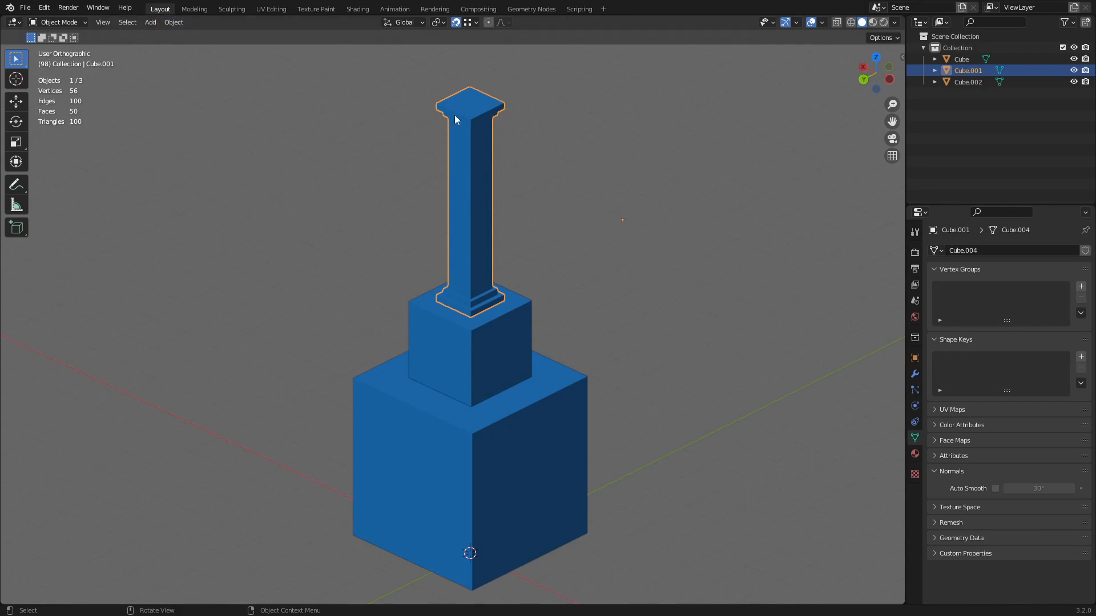
- Apply Geometry to Origin to the column and undo it
{"action": "left_click", "coordinate": [172, 23]}
{"action": "mouse_move", "coordinate": [180, 47]}
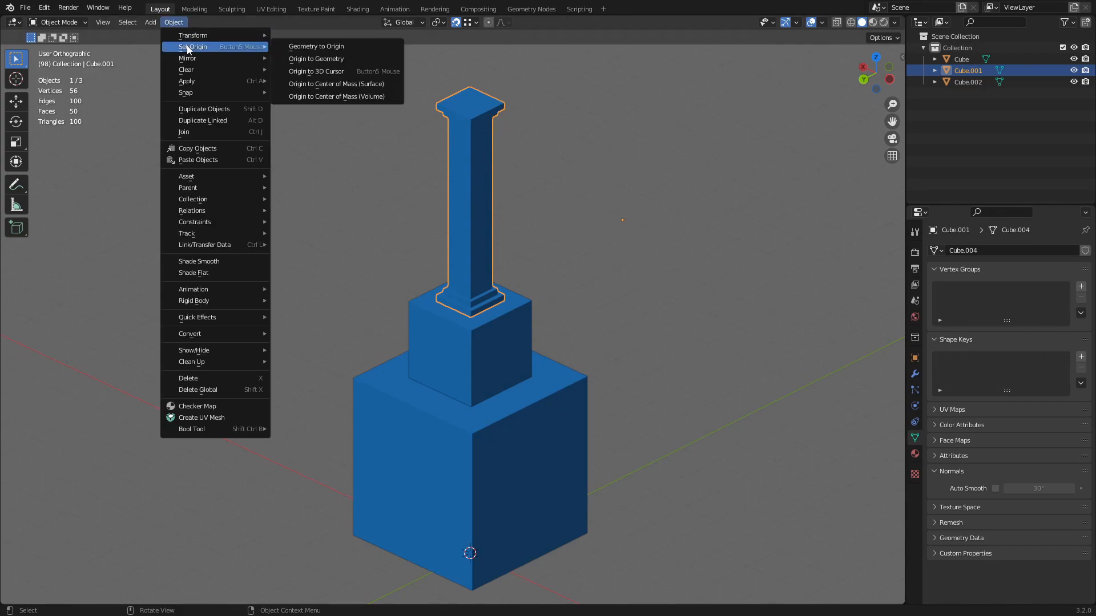
{"action": "left_click", "coordinate": [329, 50]}
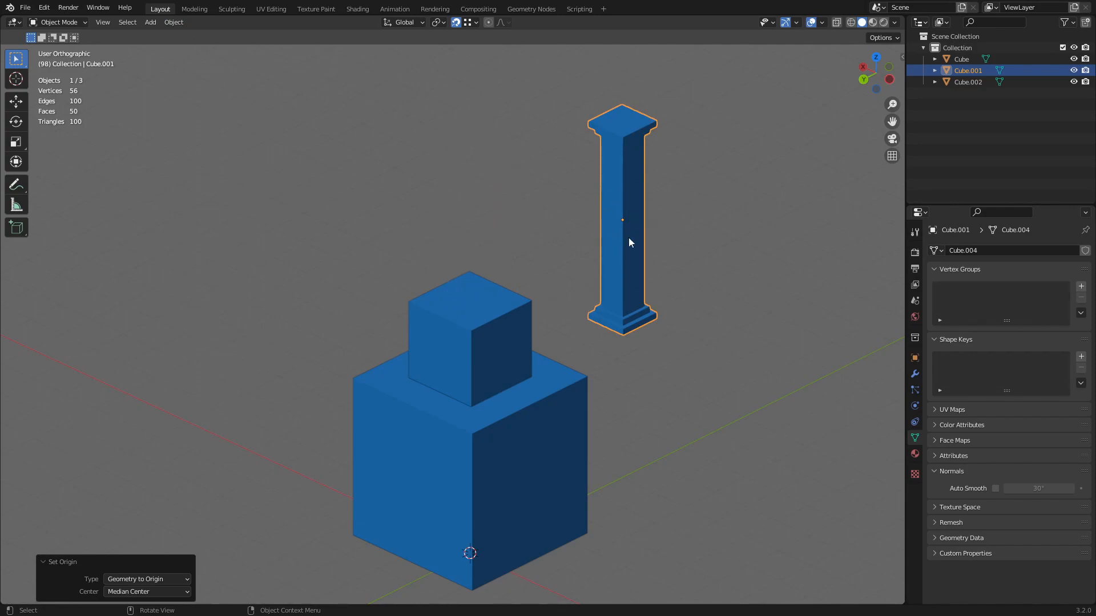
{"action": "key", "text": "ctrl+z"}
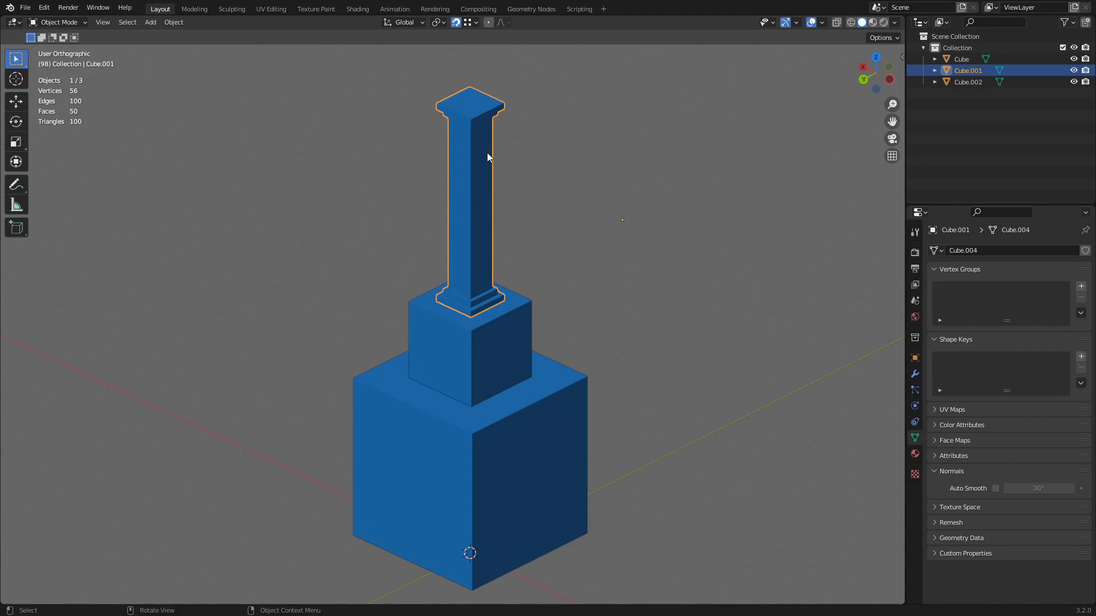
- Set the column's origin to its geometry and undo the change
{"action": "left_click", "coordinate": [165, 24]}
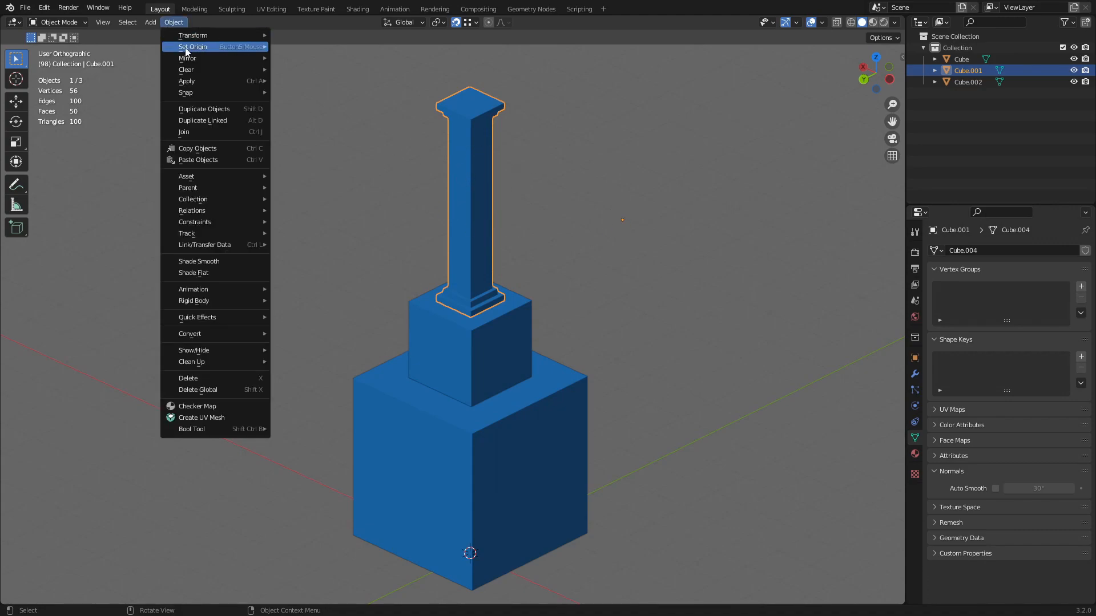
{"action": "left_click", "coordinate": [331, 60]}
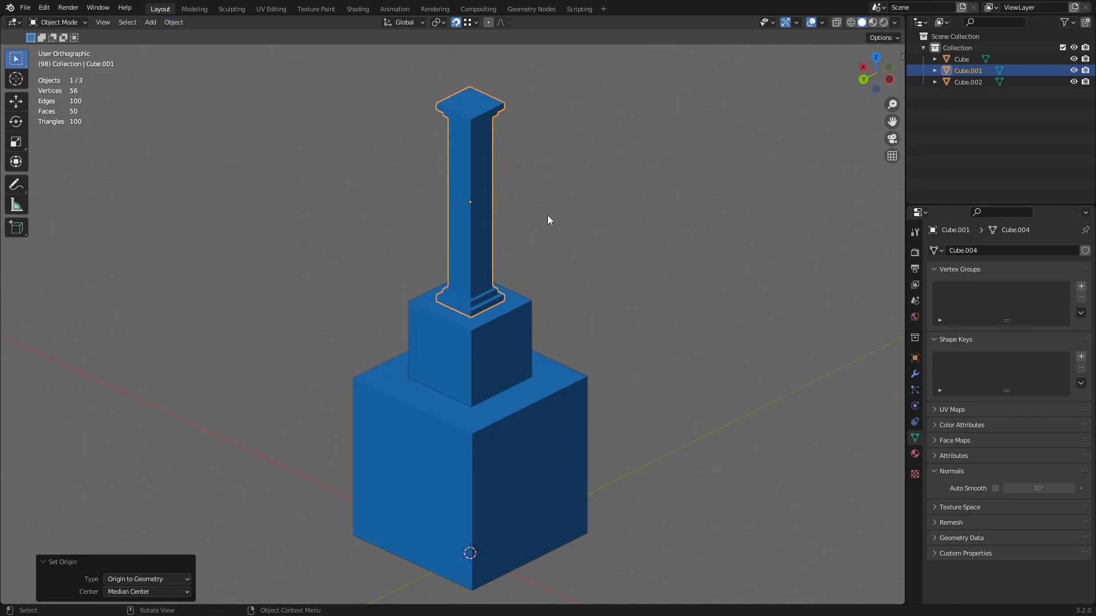
{"action": "key", "text": "ctrl+z"}
- Move the column's geometry to its detached origin and undo the move
{"action": "left_click", "coordinate": [174, 22]}
{"action": "mouse_move", "coordinate": [193, 47]}
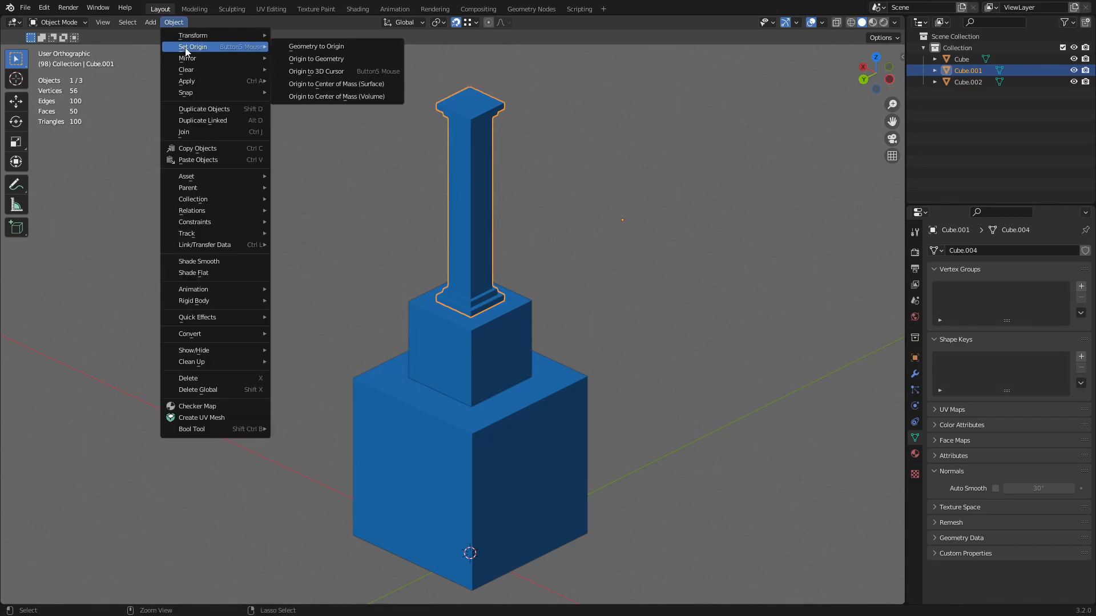
{"action": "left_click", "coordinate": [330, 49]}
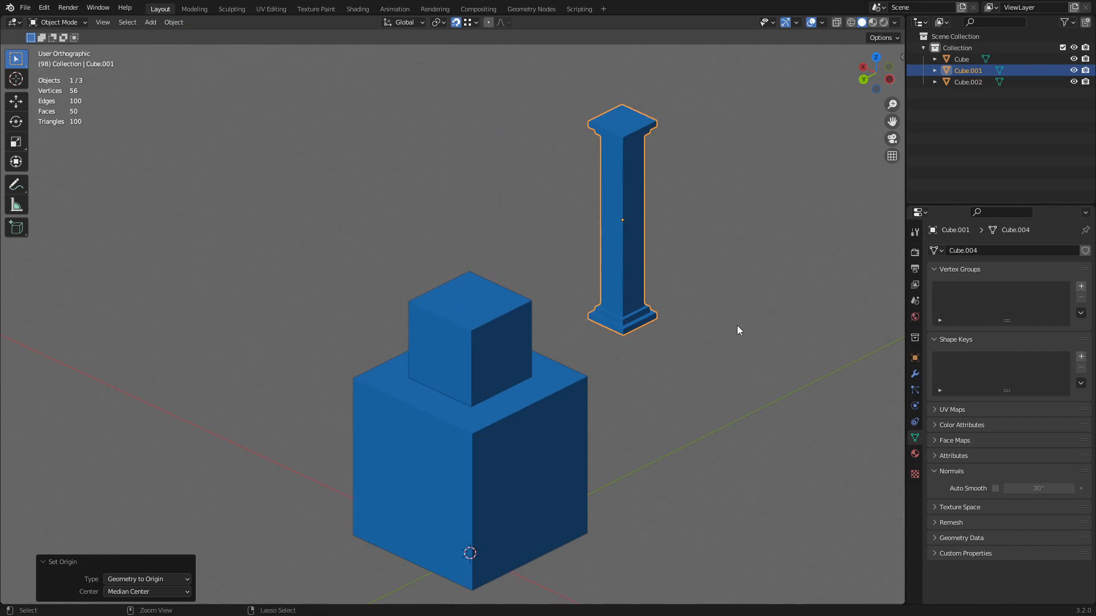
{"action": "key", "text": "ctrl+z"}
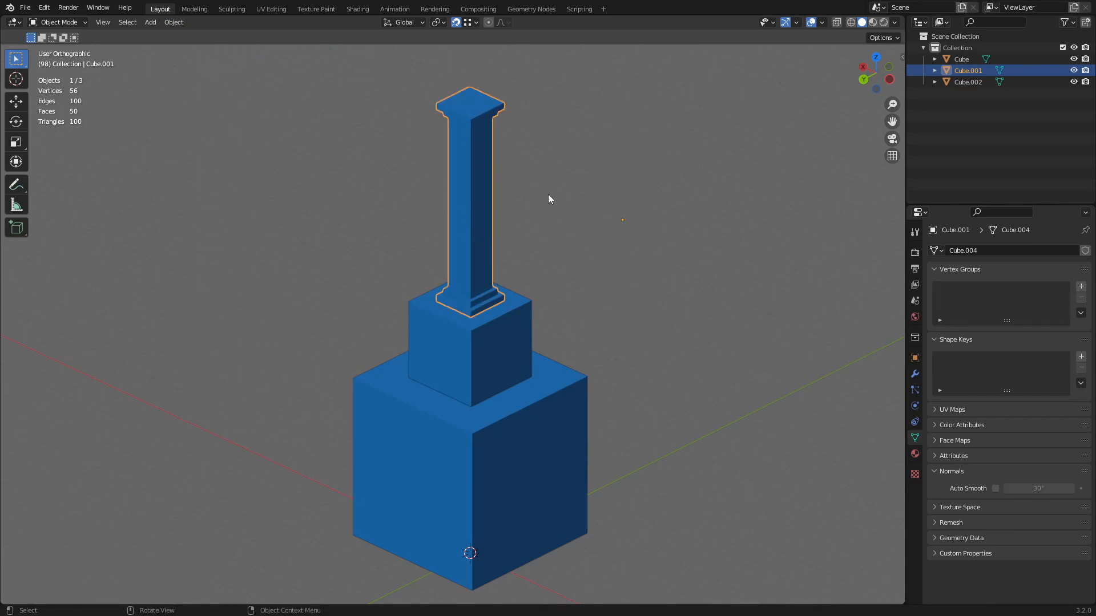
- Apply Origin to Geometry to the column once more and undo it
{"action": "left_click", "coordinate": [175, 22]}
{"action": "mouse_move", "coordinate": [188, 47]}
{"action": "left_click", "coordinate": [174, 22]}
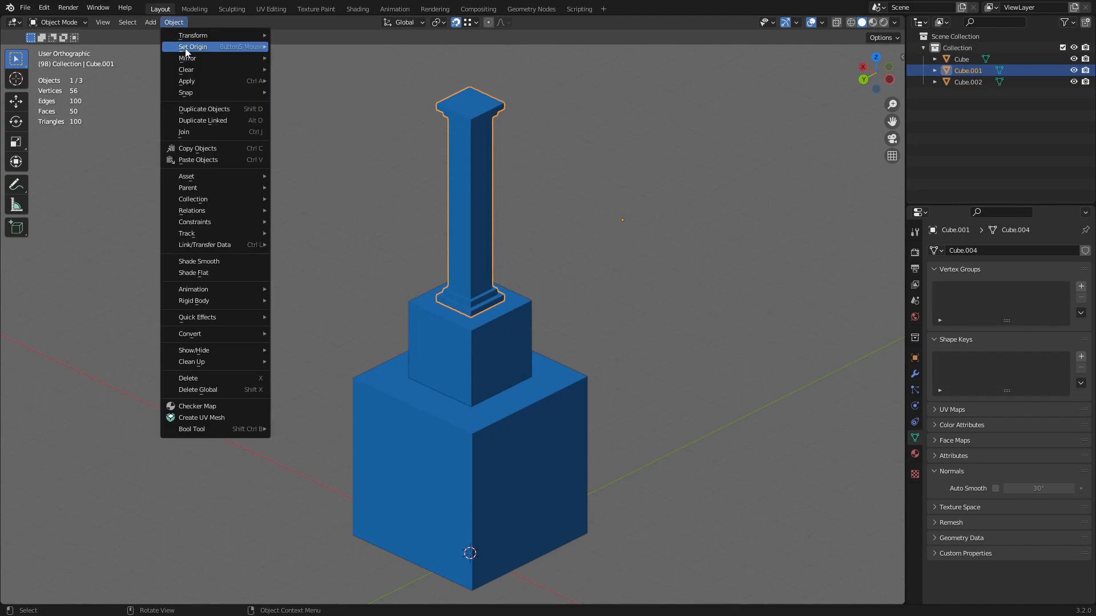
{"action": "left_click", "coordinate": [313, 59]}
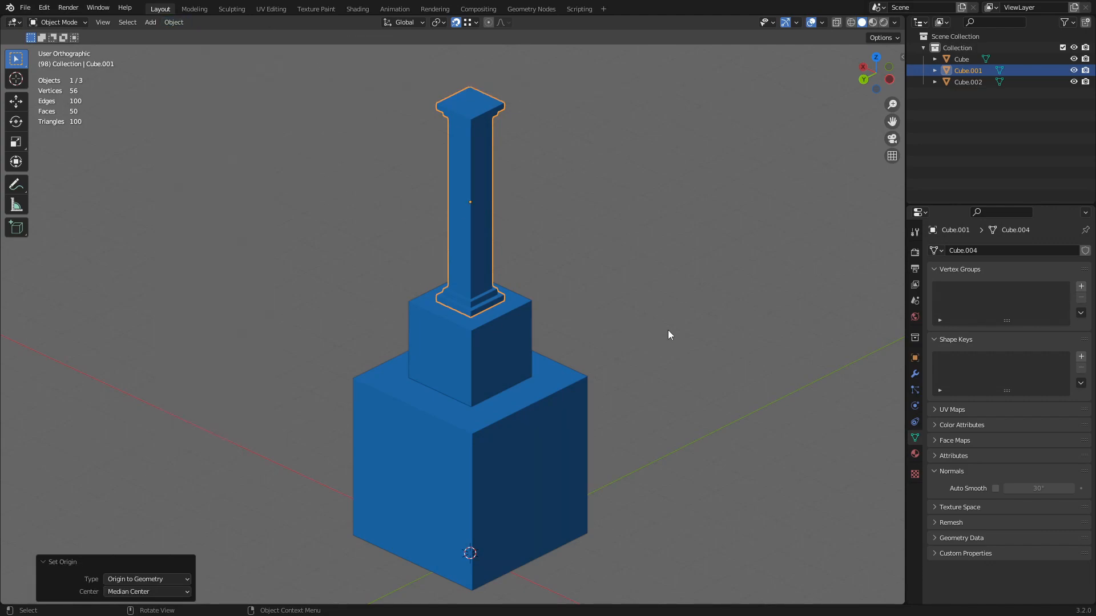
{"action": "key", "text": "ctrl+z"}
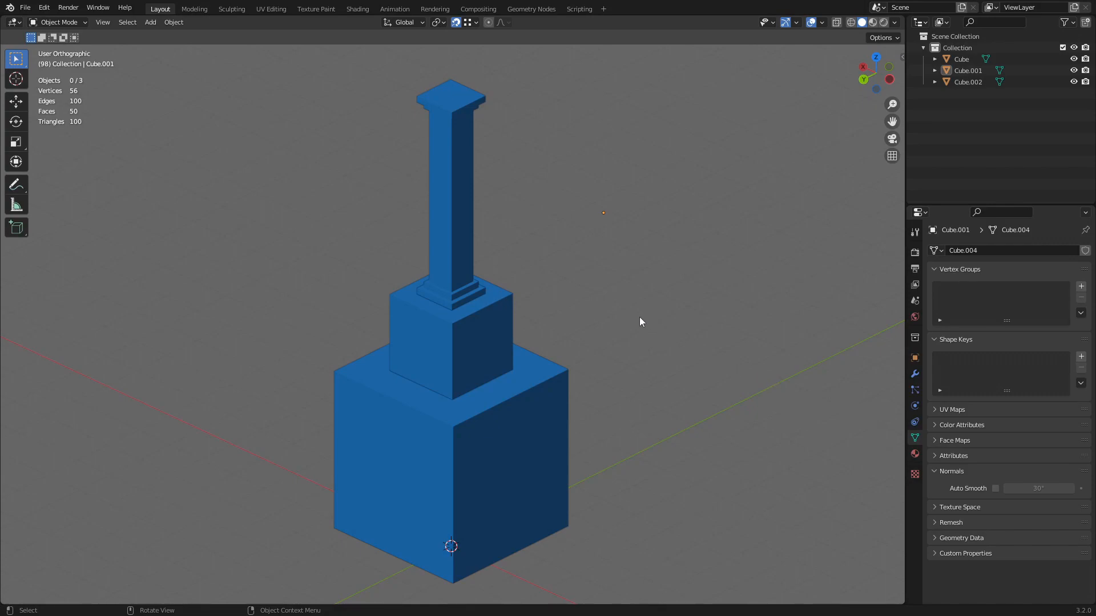
- Select the column, the small block and the large base block in turn to examine where their origins lie
{"action": "left_click", "coordinate": [466, 211]}
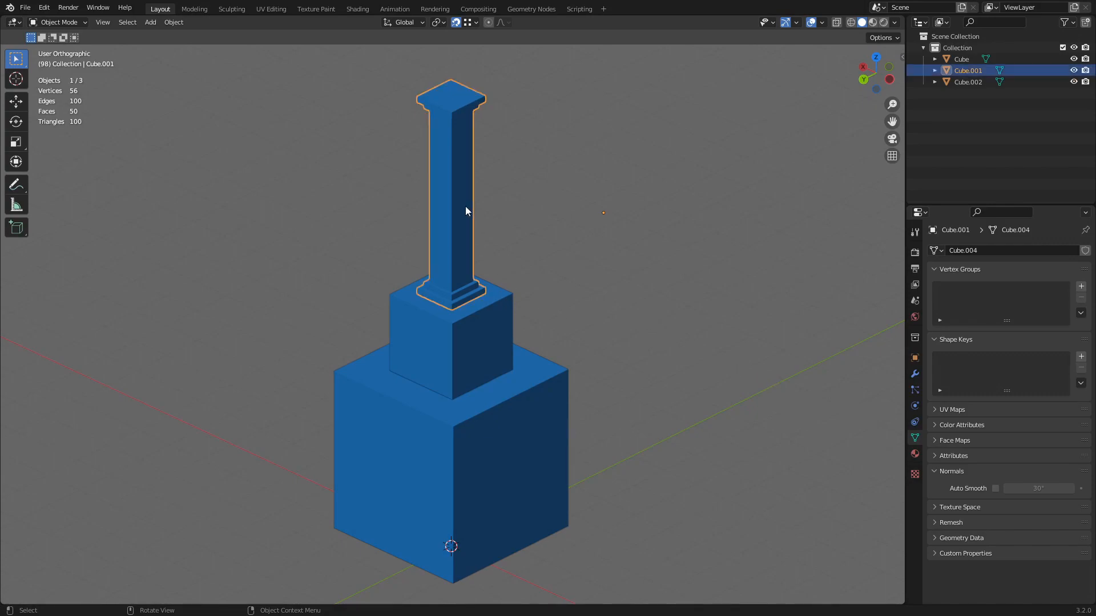
{"action": "left_click", "coordinate": [458, 333]}
{"action": "left_click", "coordinate": [454, 443]}
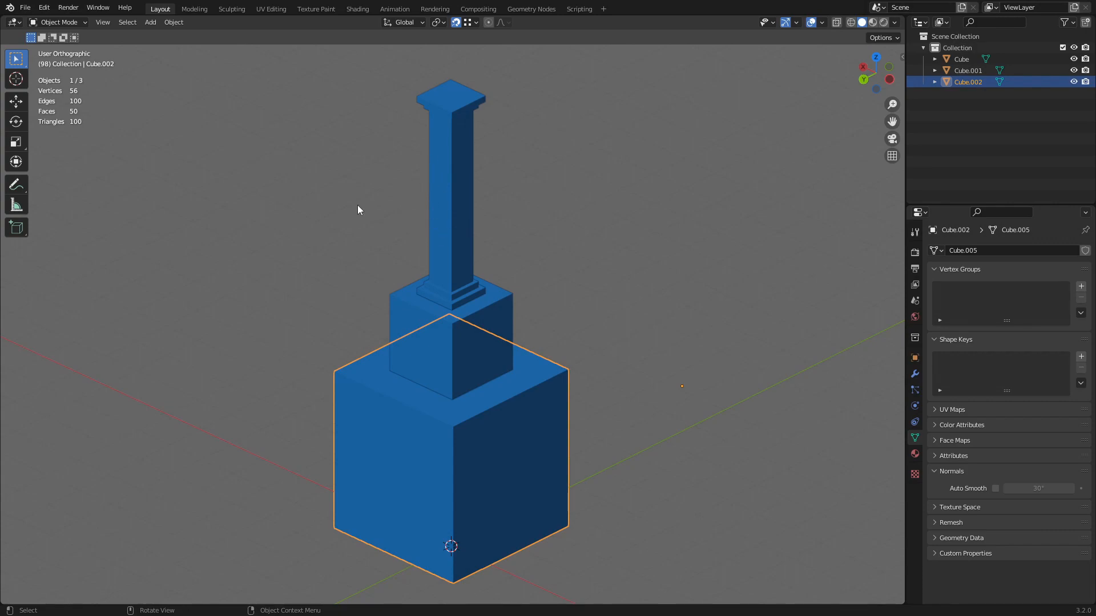
{"action": "left_click", "coordinate": [500, 308]}
{"action": "left_click", "coordinate": [461, 224]}
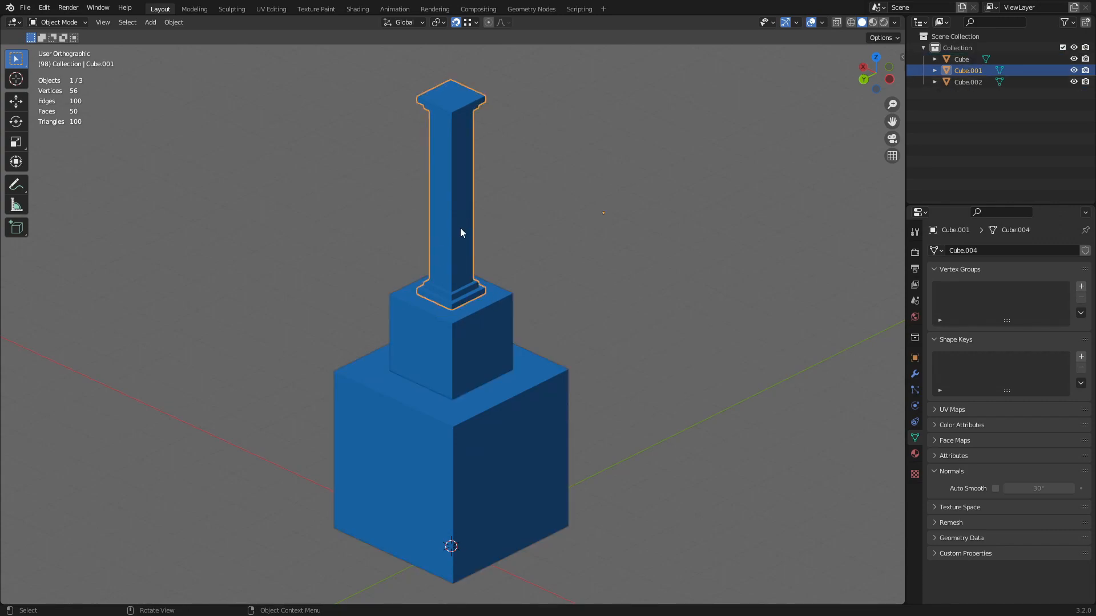
- Compare the detached origin positions by selecting the small block, the base block and the column alternately
{"action": "left_click", "coordinate": [465, 335]}
{"action": "left_click", "coordinate": [463, 441]}
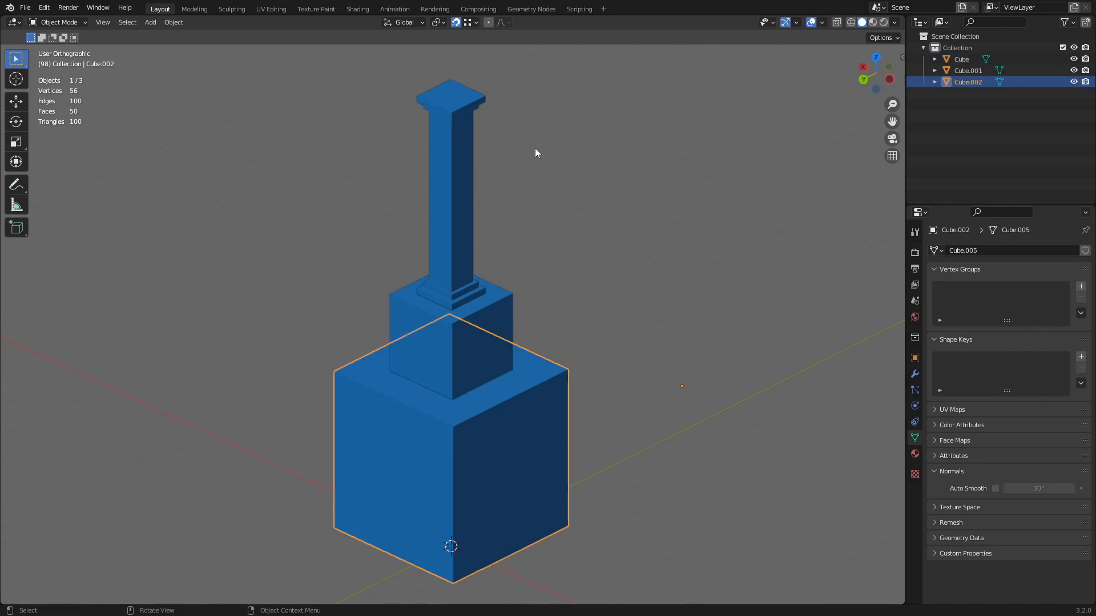
{"action": "left_click", "coordinate": [477, 342]}
{"action": "left_click", "coordinate": [462, 255]}
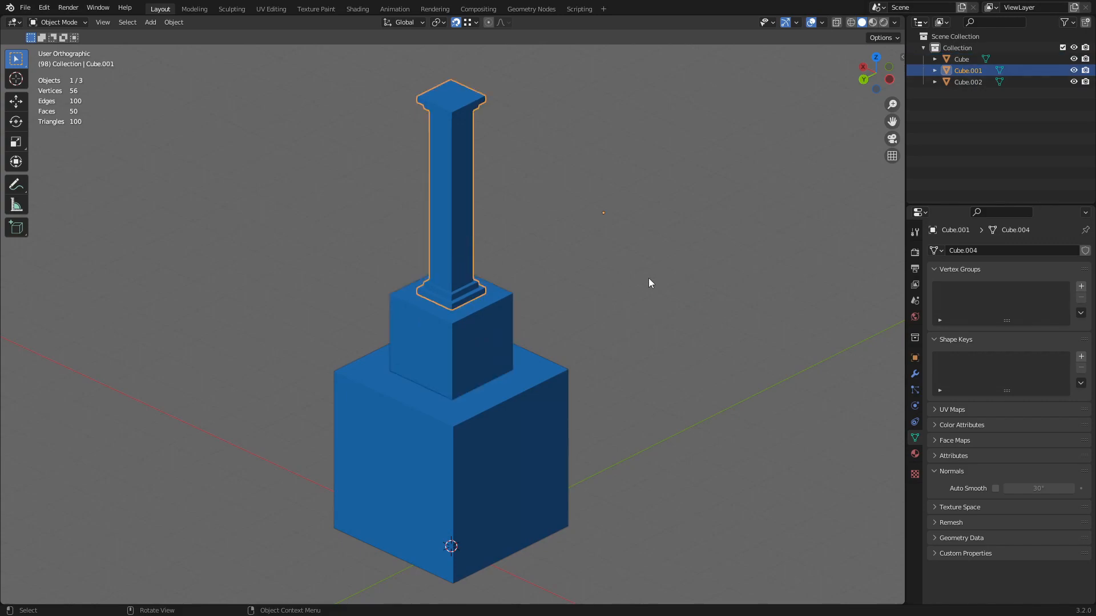
{"action": "left_click", "coordinate": [482, 328]}
{"action": "left_click", "coordinate": [467, 451]}
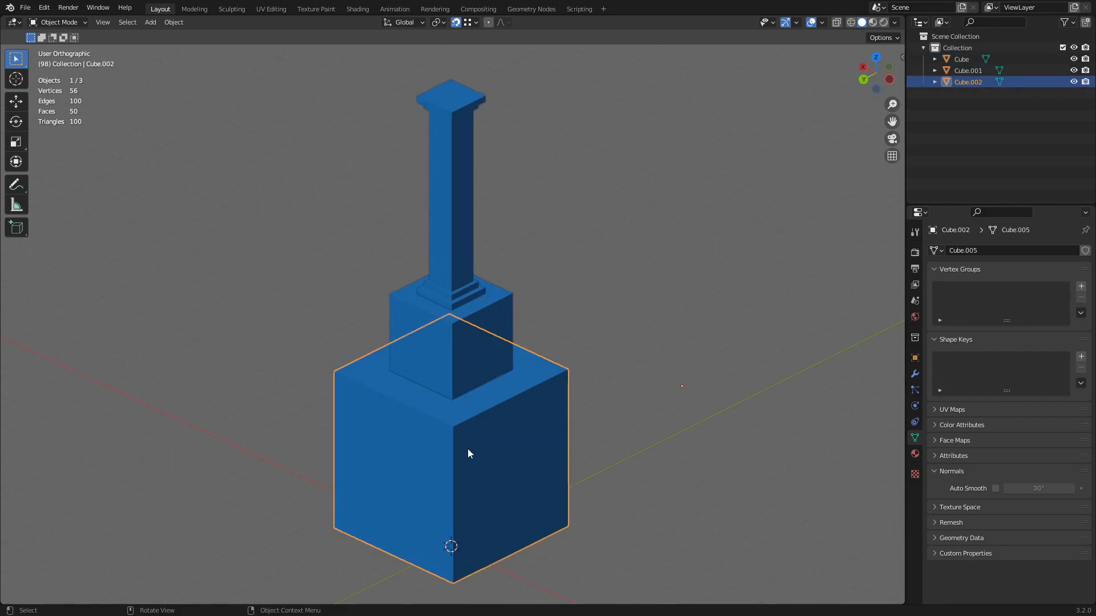
- Select the column and both blocks together and set each object's origin to its own geometry
{"action": "left_click_drag", "start_coordinate": [603, 481], "coordinate": [388, 92]}
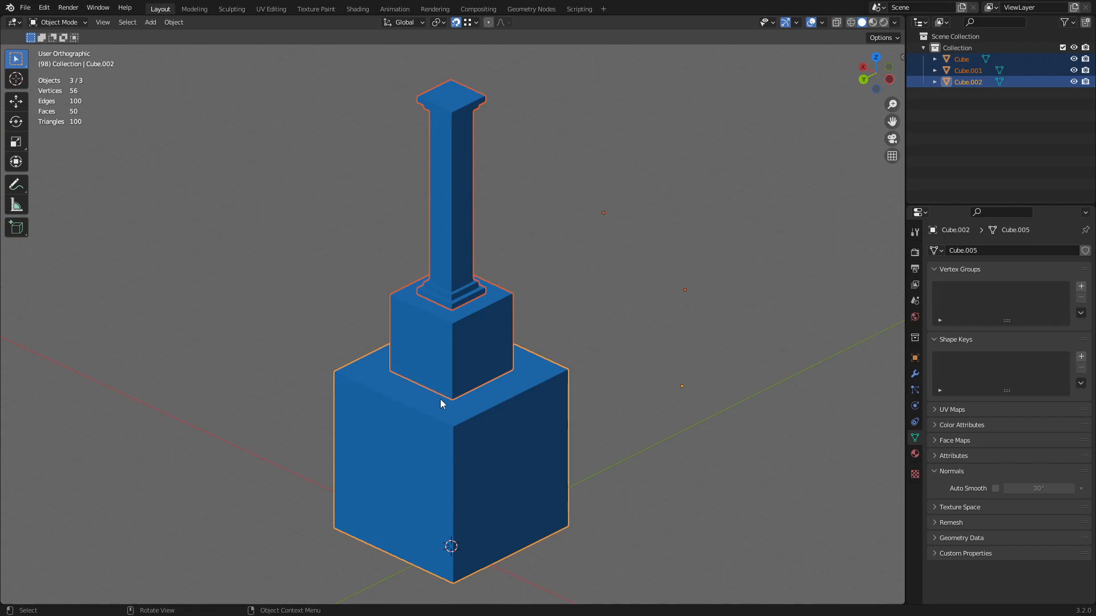
{"action": "left_click", "coordinate": [173, 23]}
{"action": "left_click", "coordinate": [178, 24]}
{"action": "mouse_move", "coordinate": [192, 45]}
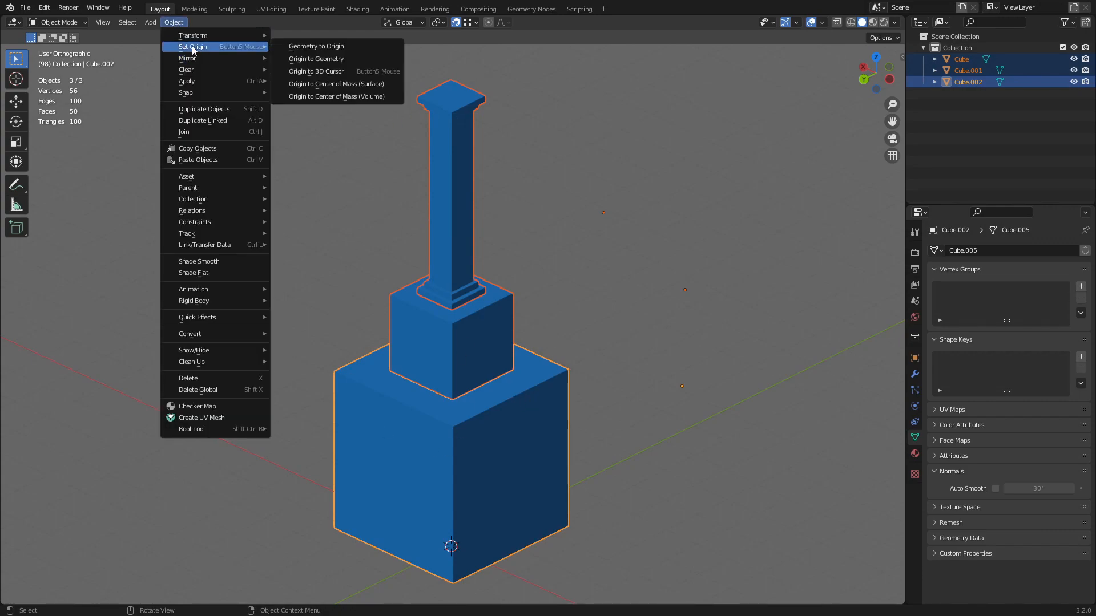
{"action": "left_click", "coordinate": [316, 60]}
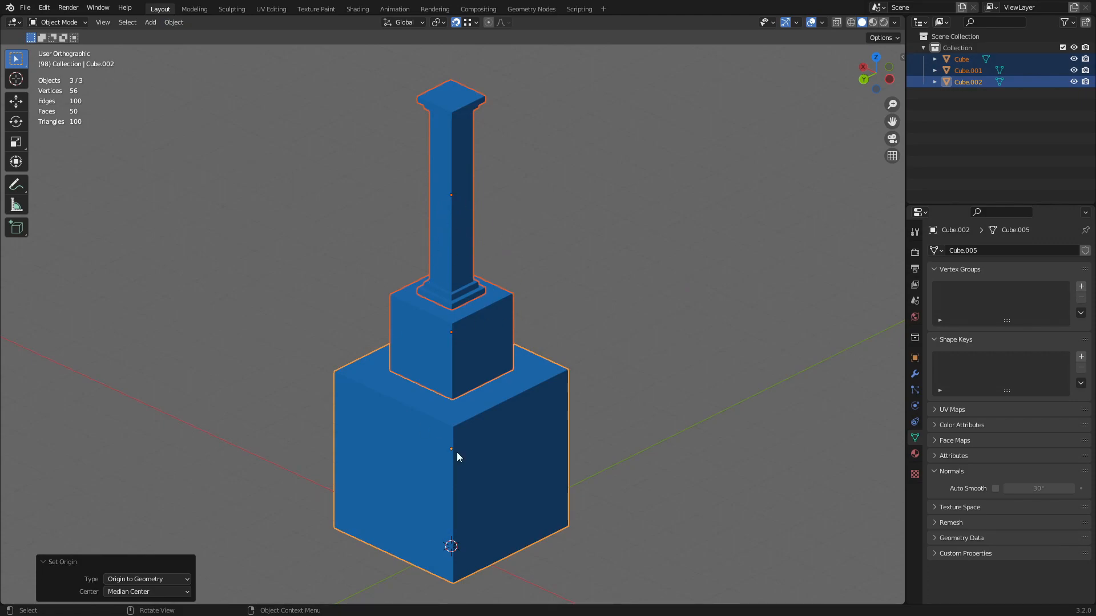
- Select the top face of the column in Edit Mode and snap the 3D cursor to it
{"action": "middle_click_drag", "start_coordinate": [554, 216], "coordinate": [575, 210], "text": "shift"}
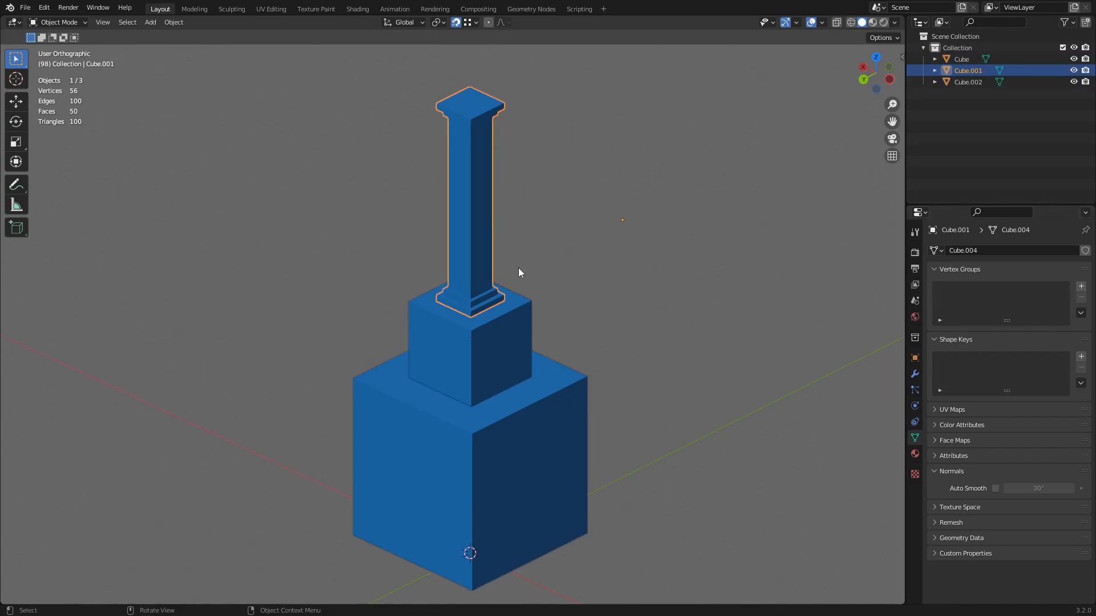
{"action": "middle_click_drag", "start_coordinate": [499, 215], "coordinate": [495, 238], "text": "shift"}
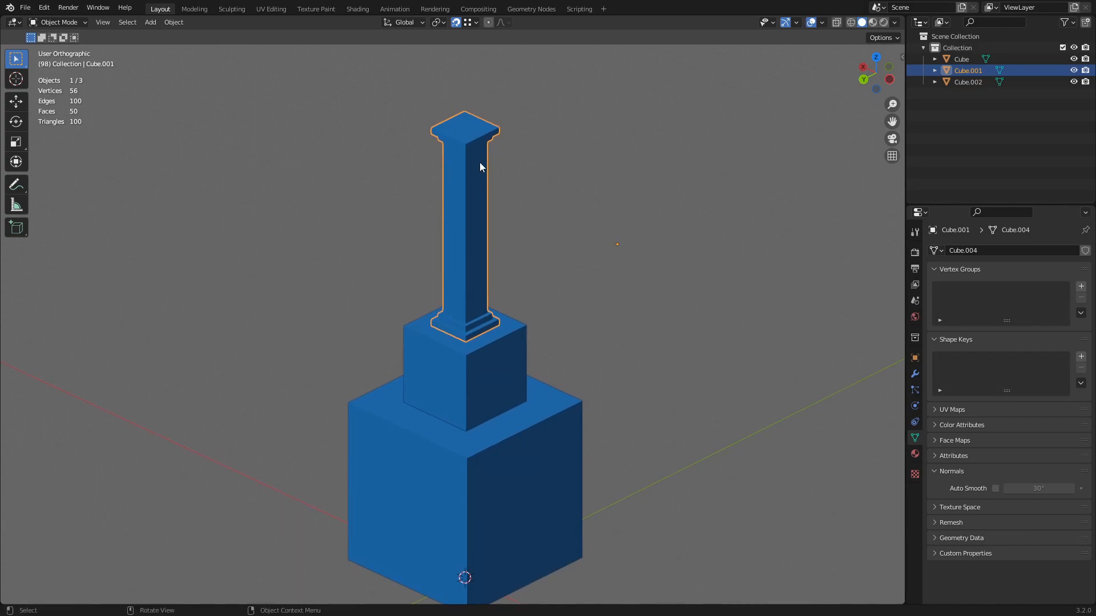
{"action": "scroll", "coordinate": [479, 162], "scroll_direction": "up", "scroll_amount": 3}
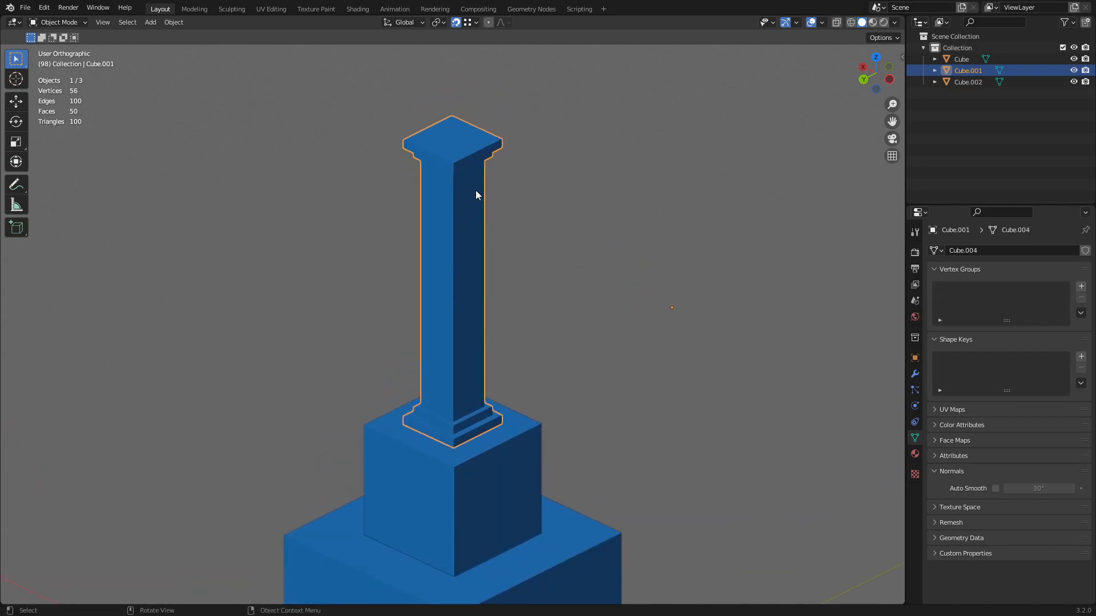
{"action": "key", "text": "Tab"}
{"action": "key", "text": "3"}
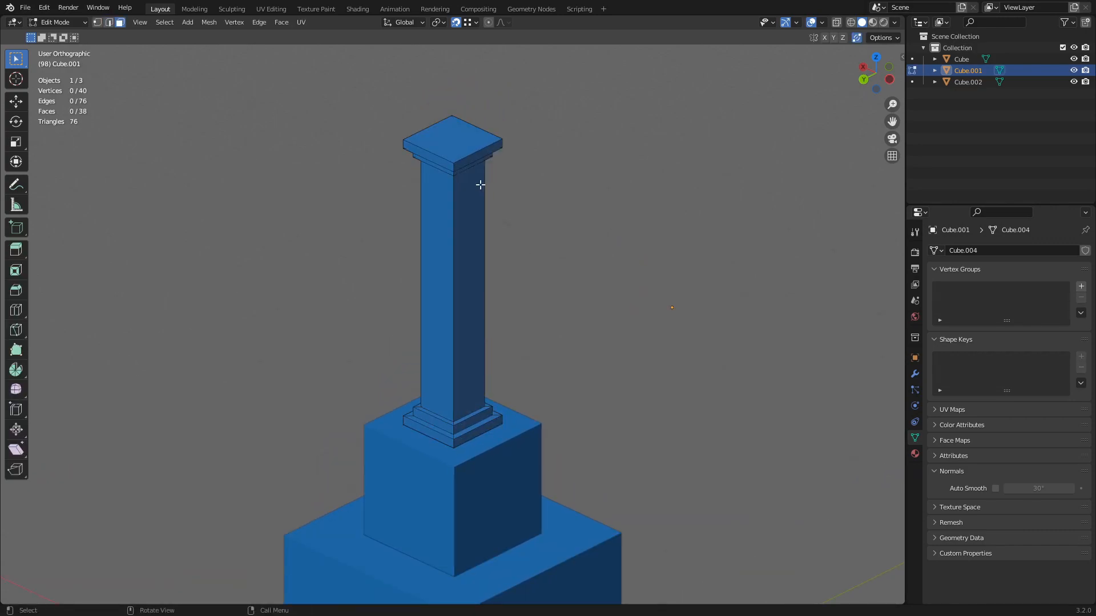
{"action": "left_click", "coordinate": [455, 137]}
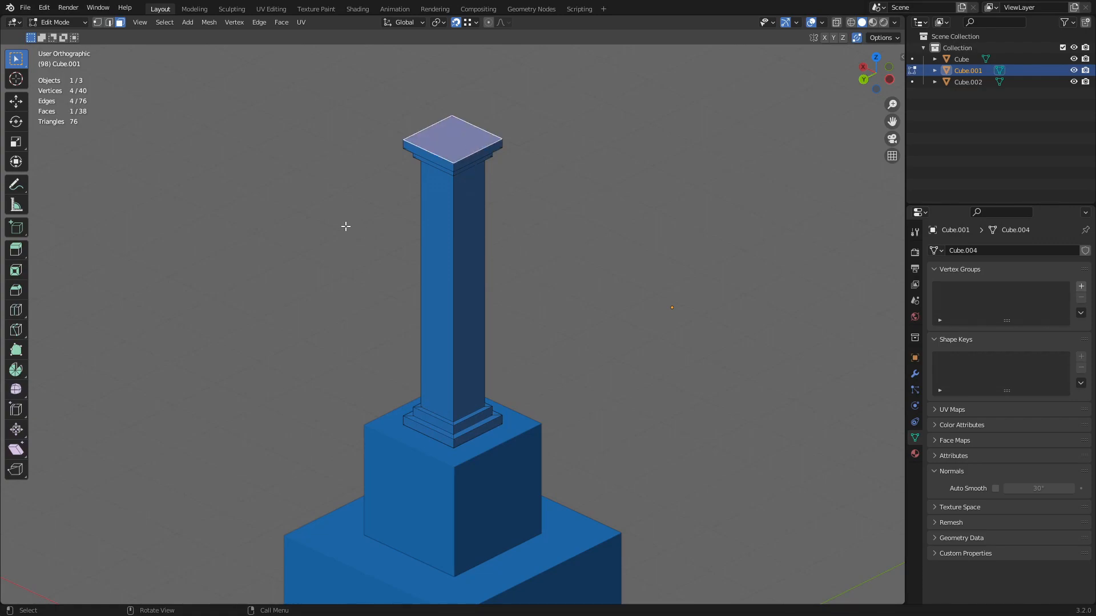
{"action": "key", "text": "shift+s"}
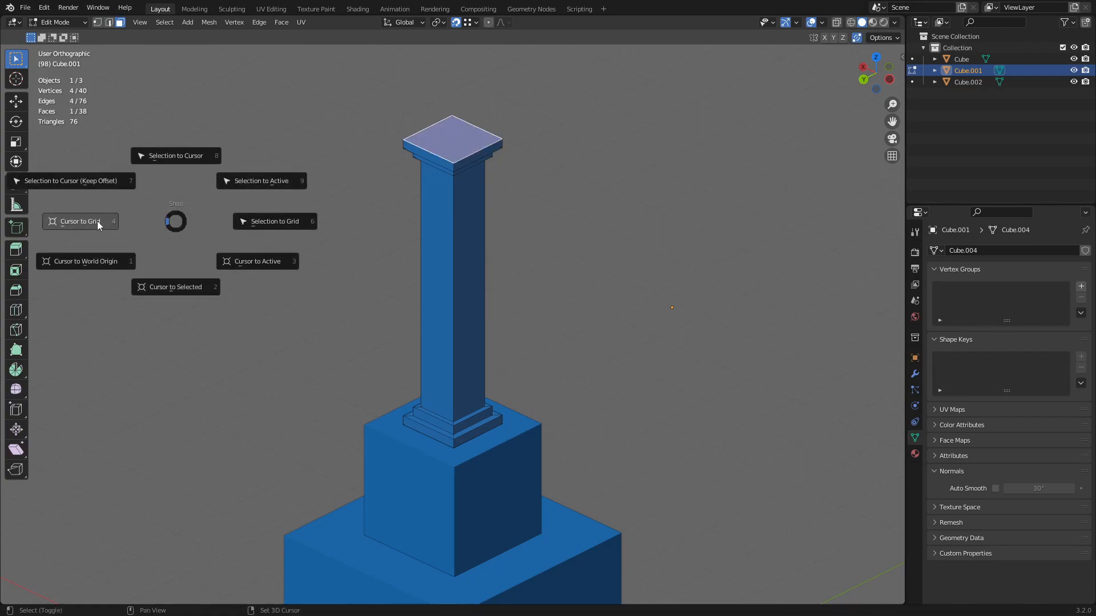
{"action": "left_click", "coordinate": [163, 286]}
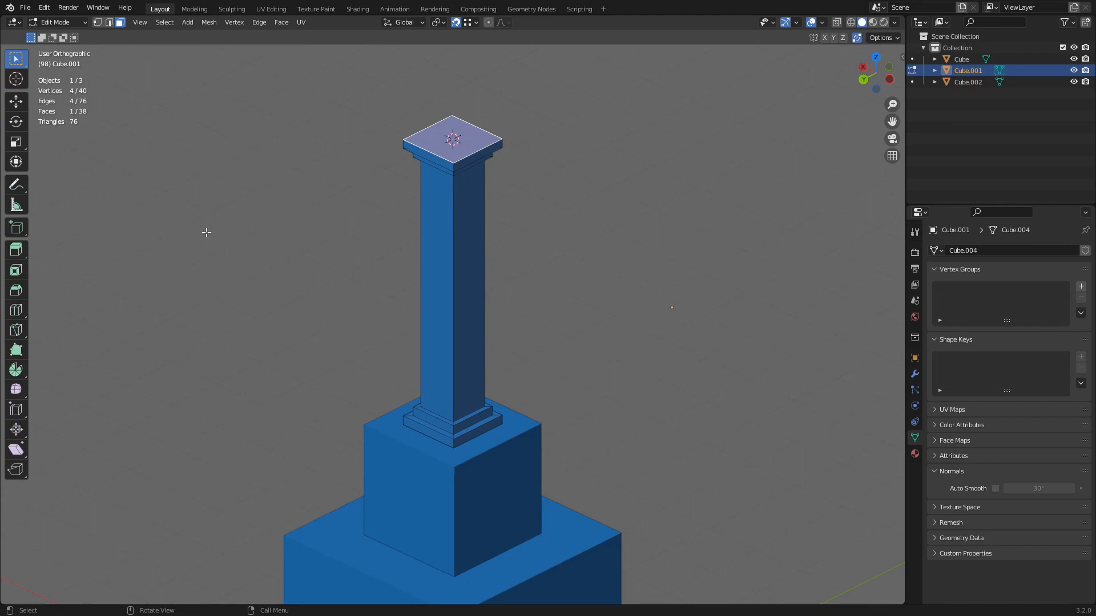
- Return to Object Mode and set the column's origin to the 3D cursor
{"action": "key", "text": "Tab"}
{"action": "left_click", "coordinate": [174, 22]}
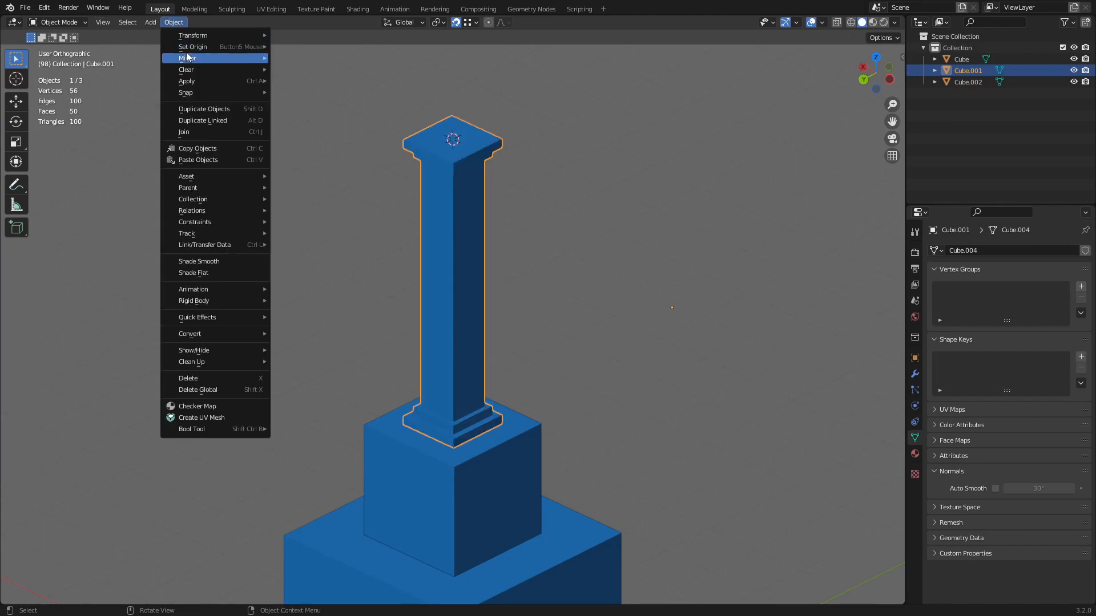
{"action": "mouse_move", "coordinate": [228, 46]}
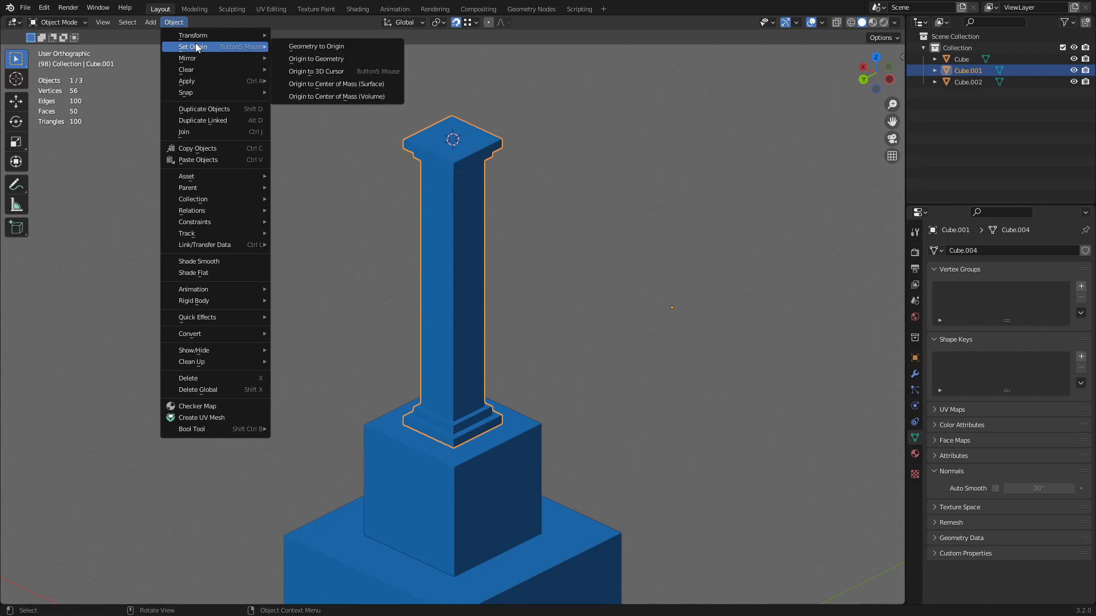
{"action": "left_click", "coordinate": [316, 72]}
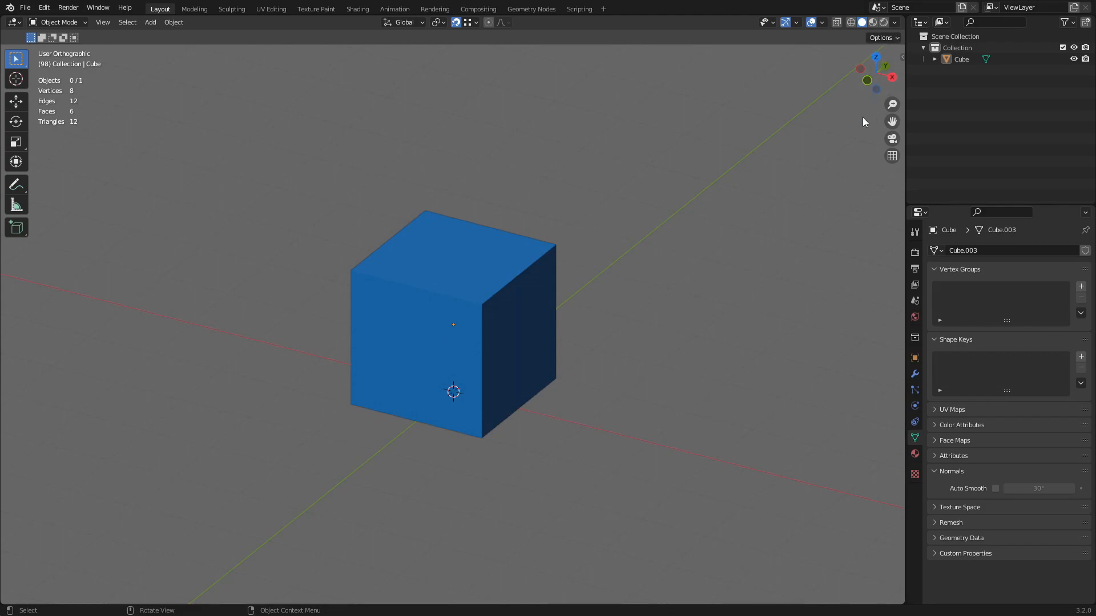
- Limit transforms to origins only and move the cube's origin along the global axes, finishing with an upward move on Z
{"action": "left_click", "coordinate": [883, 37]}
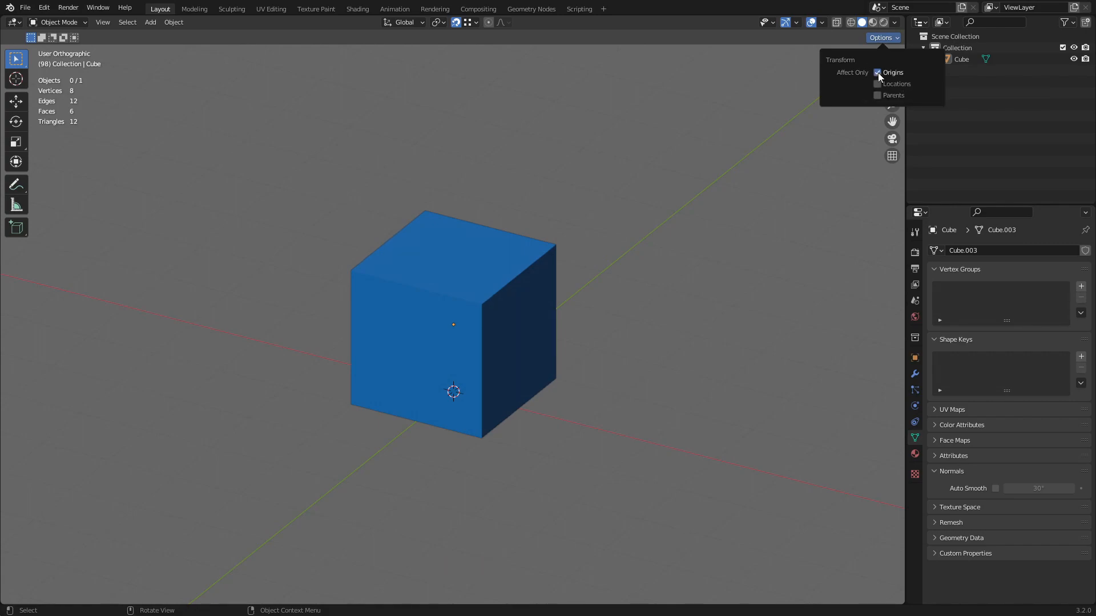
{"action": "left_click", "coordinate": [454, 290]}
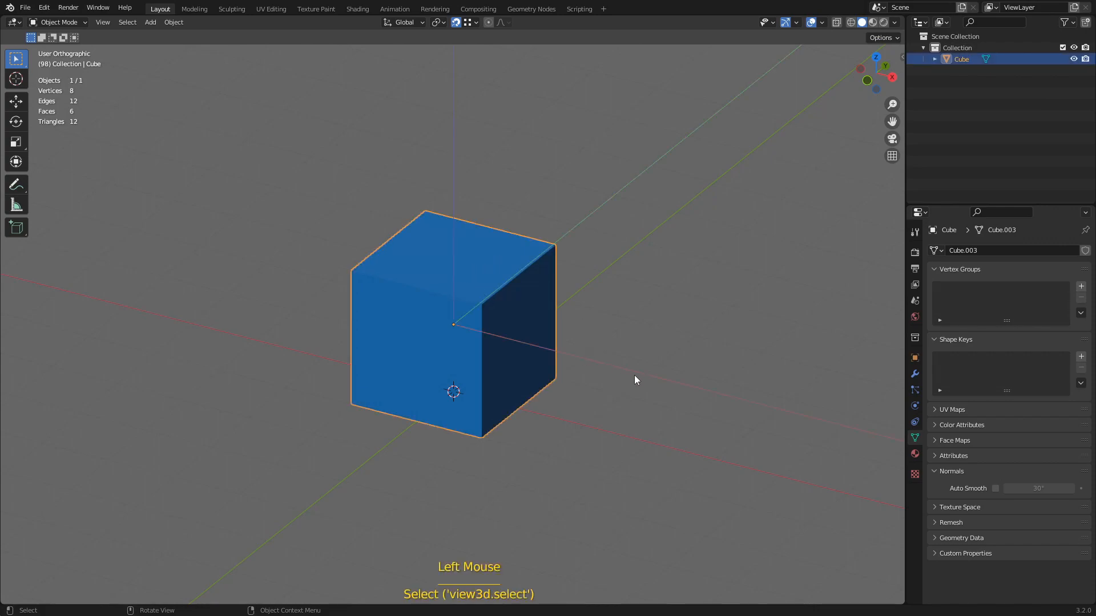
{"action": "key", "text": "g"}
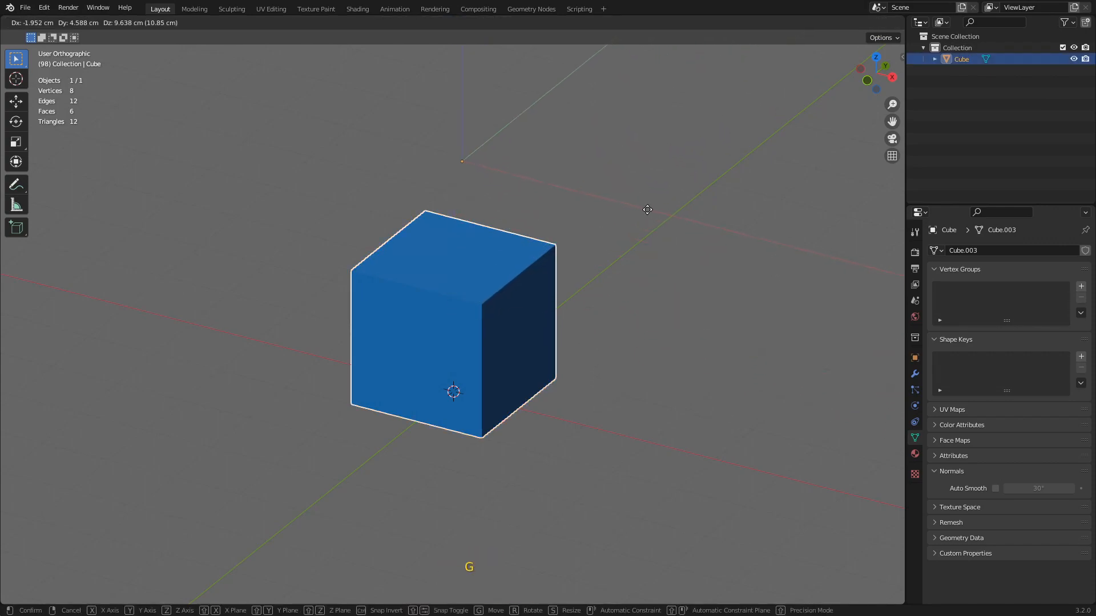
{"action": "key", "text": "z"}
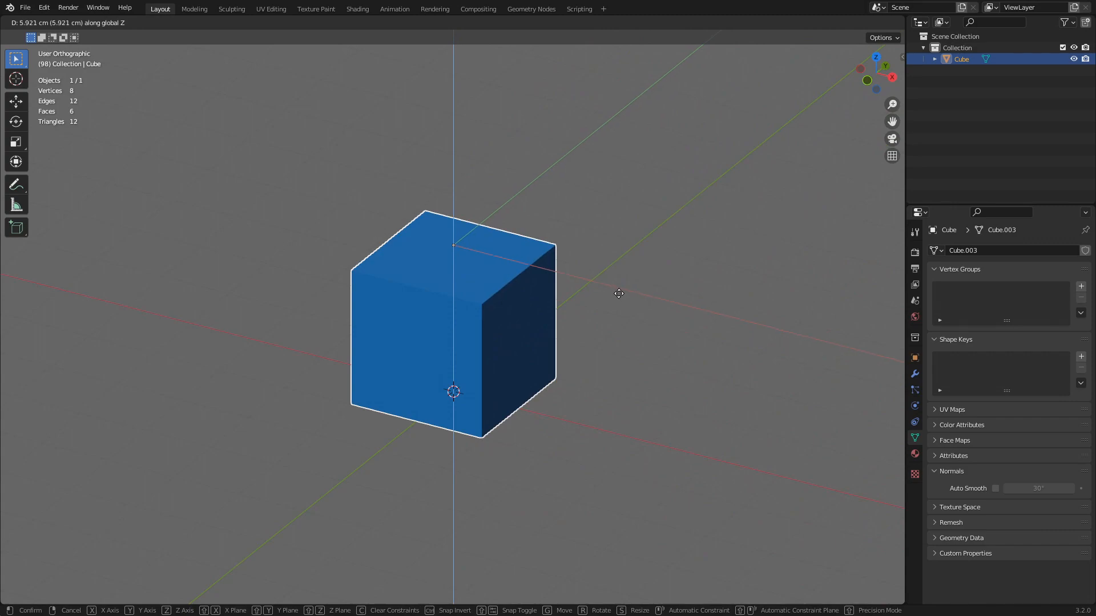
{"action": "key", "text": "y"}
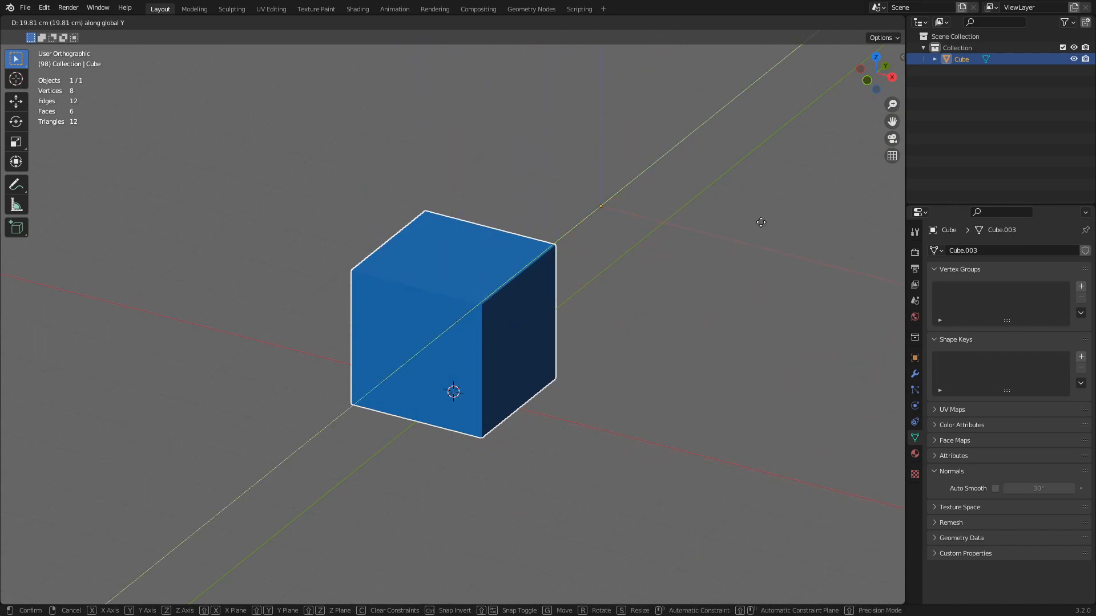
{"action": "key", "text": "x"}
{"action": "key", "text": "z"}
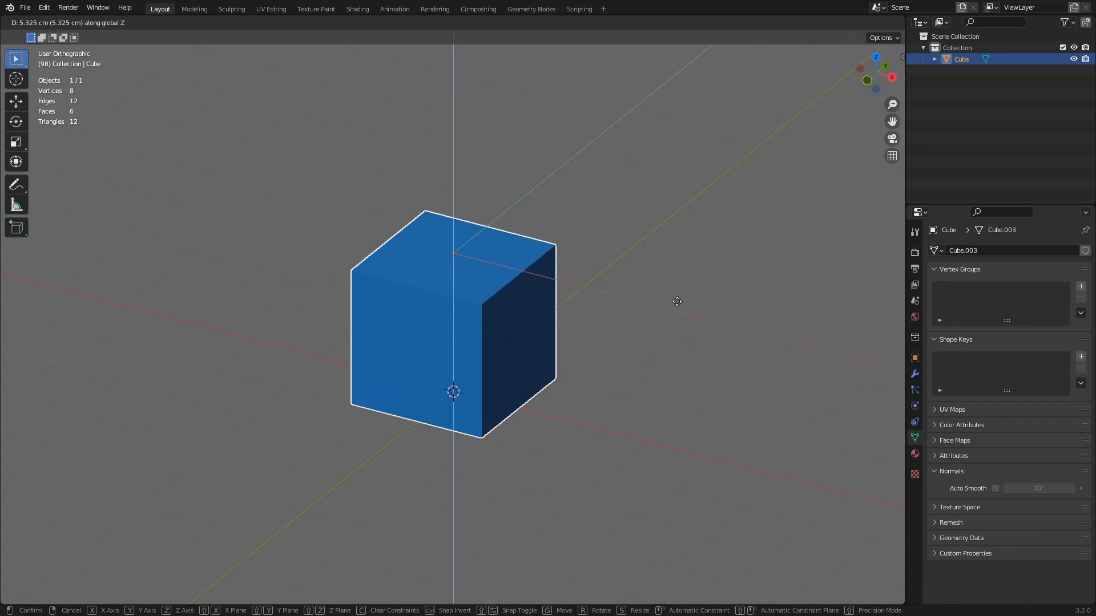
{"action": "left_click", "coordinate": [672, 176]}
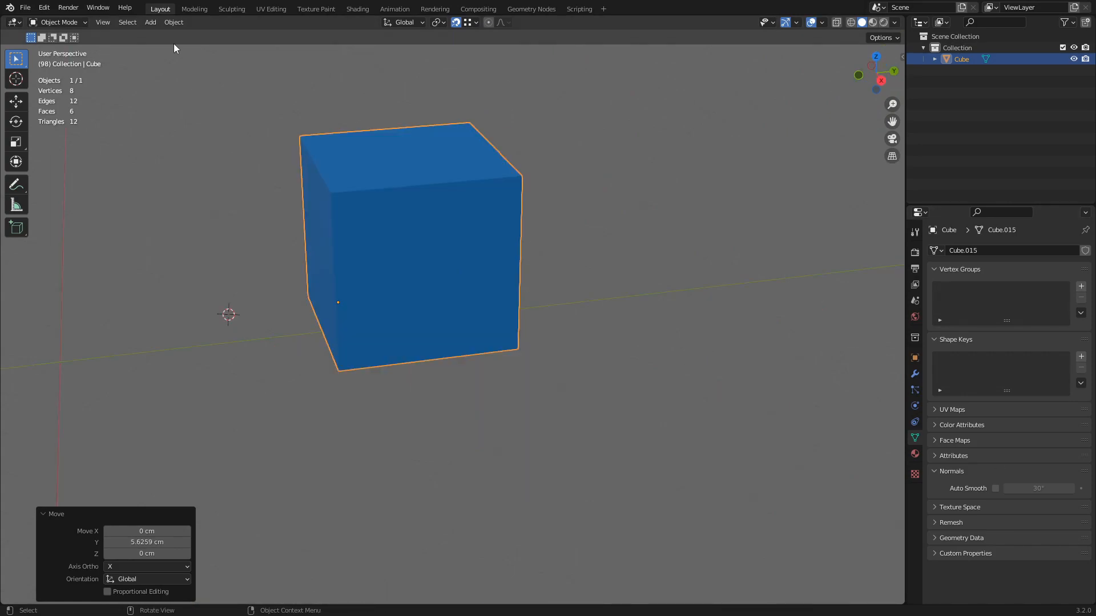
{"action": "left_click", "coordinate": [174, 22]}
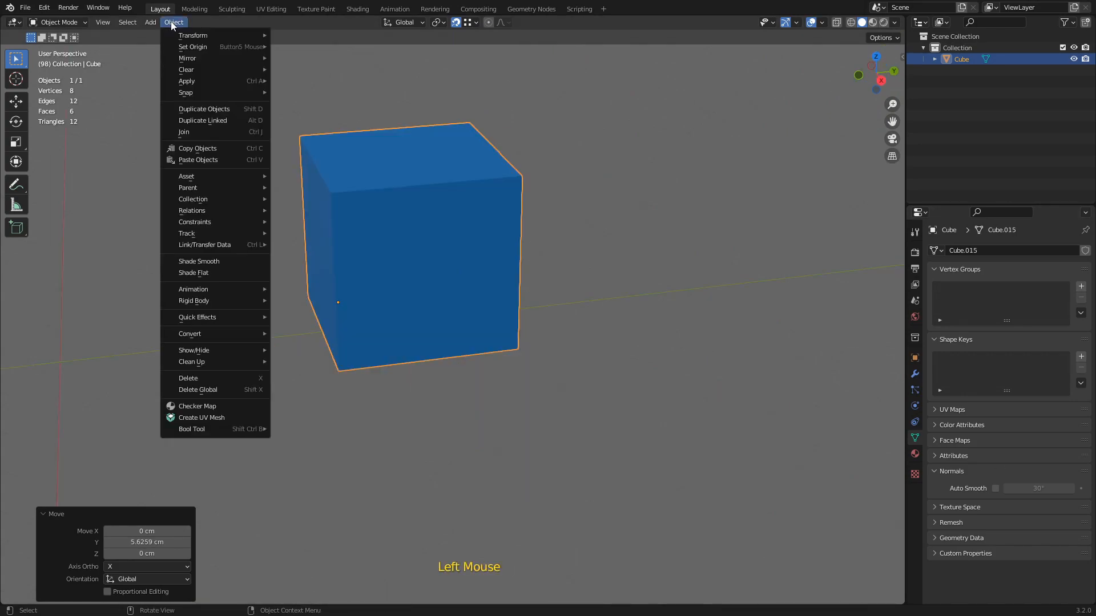
{"action": "mouse_move", "coordinate": [184, 46]}
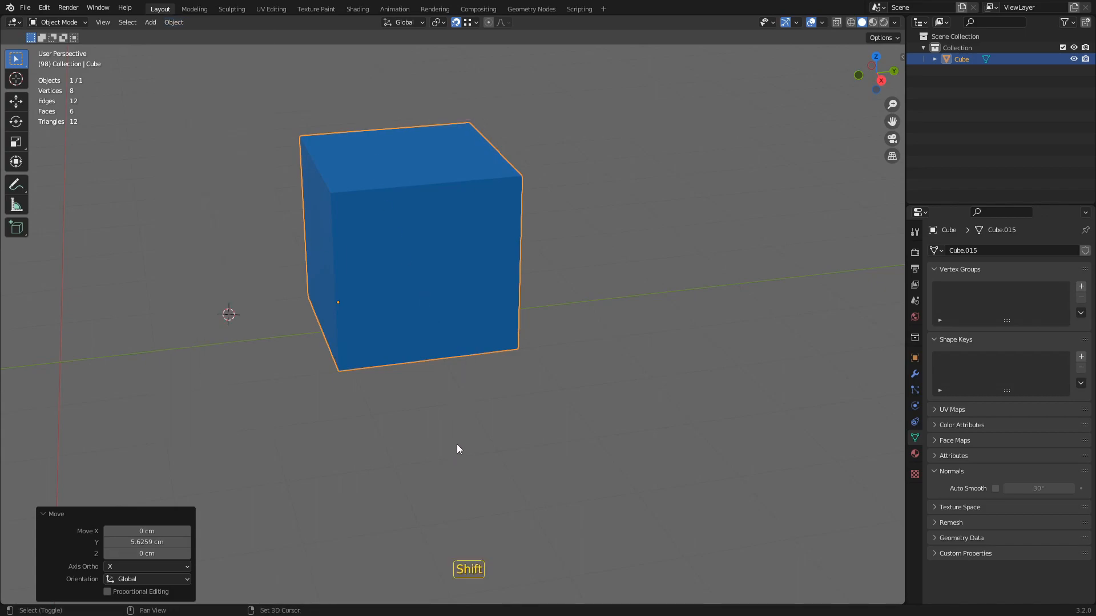
{"action": "middle_click_drag", "start_coordinate": [445, 371], "coordinate": [376, 285]}
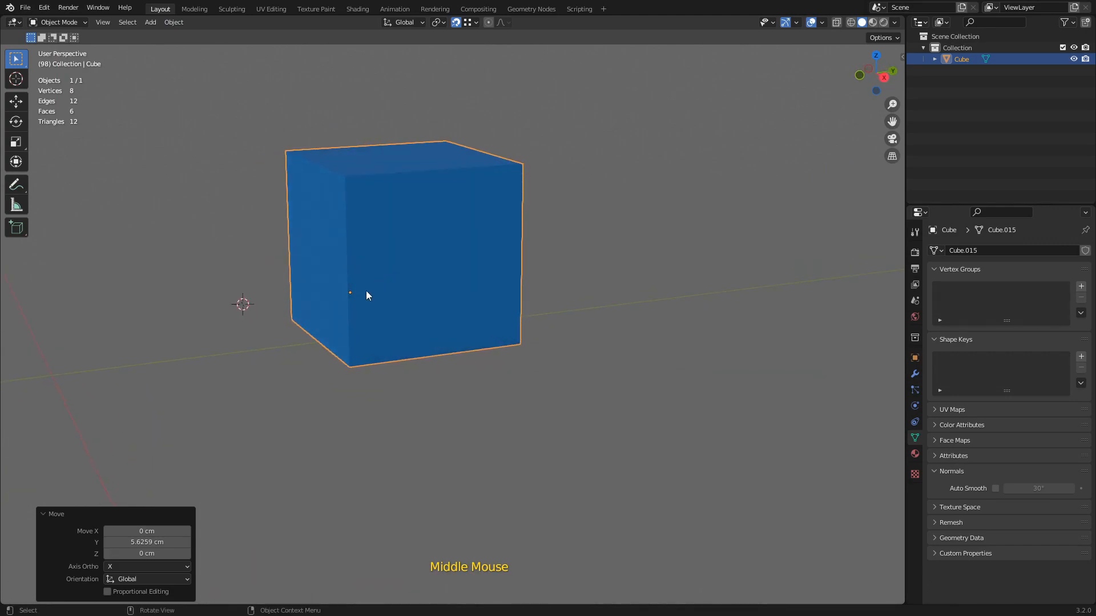
{"action": "scroll", "coordinate": [287, 289], "scroll_direction": "up", "scroll_amount": 2}
{"action": "middle_click_drag", "start_coordinate": [306, 282], "coordinate": [293, 294]}
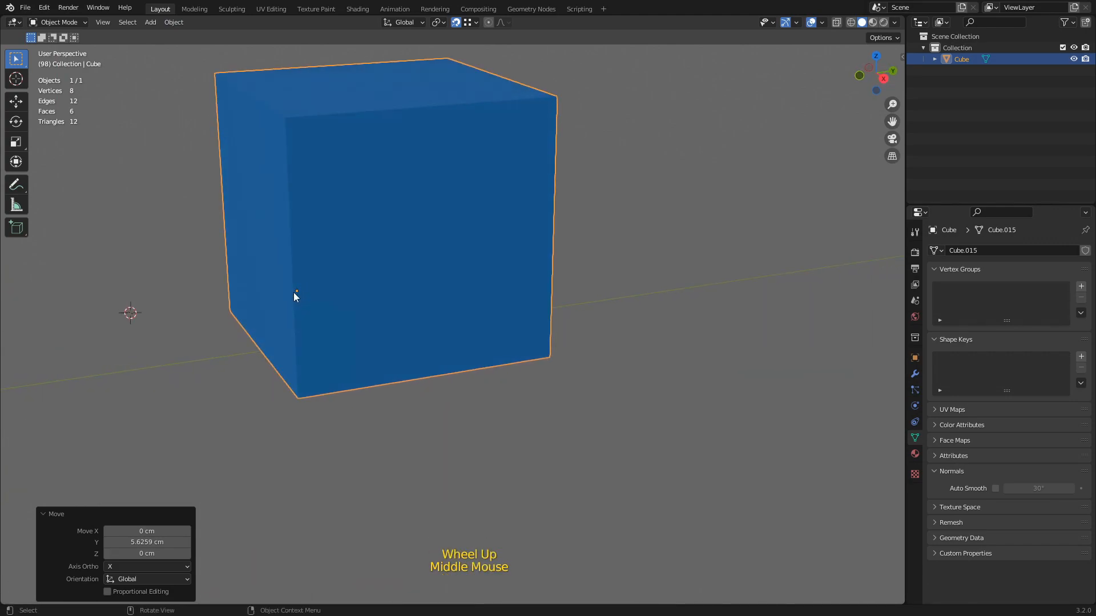
{"action": "scroll", "coordinate": [319, 311], "scroll_direction": "down", "scroll_amount": 2}
- Duplicate the cube and place the copy about 19.5 cm away along the Y axis
{"action": "key", "text": "shift+d"}
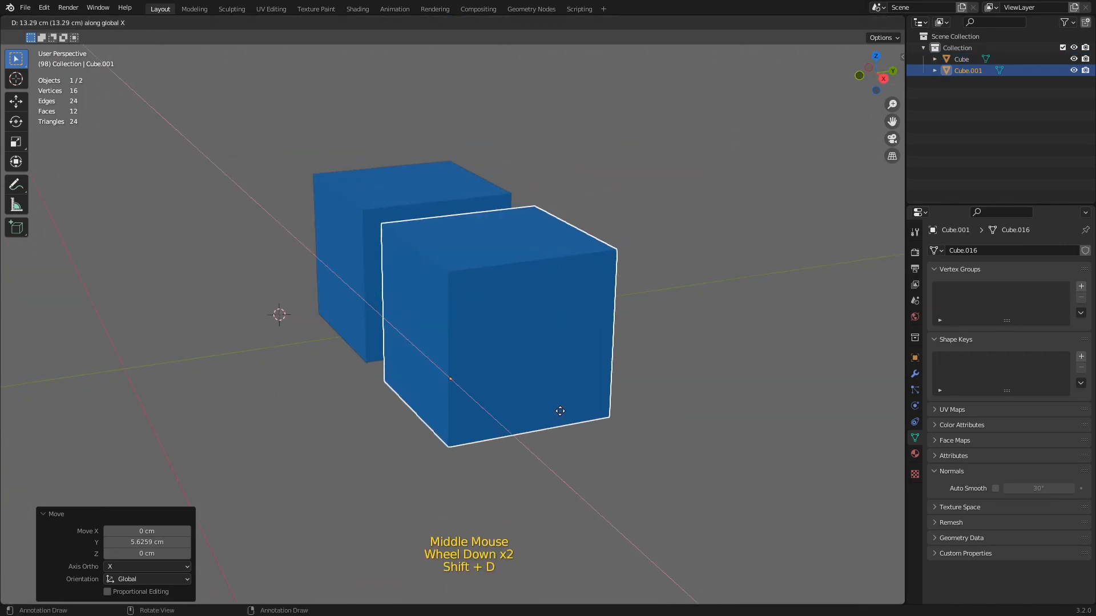
{"action": "left_click", "coordinate": [652, 377]}
{"action": "middle_click_drag", "start_coordinate": [652, 376], "coordinate": [576, 348], "text": "shift"}
{"action": "middle_click_drag", "start_coordinate": [577, 348], "coordinate": [508, 341]}
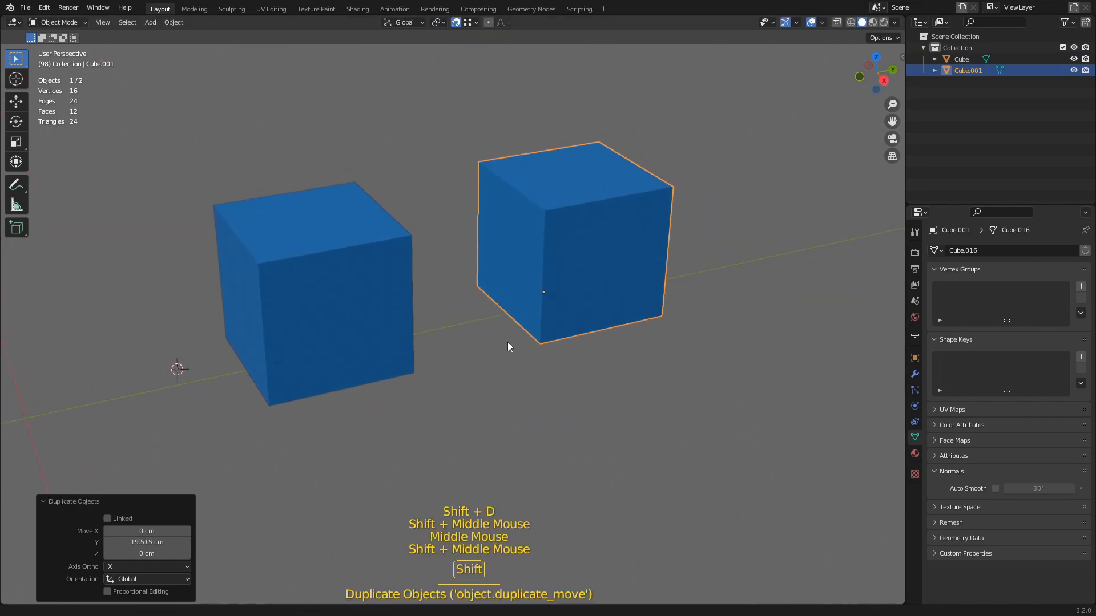
- Delete the duplicate cube's outer side face, the one facing away from the original cube, and return to Object Mode
{"action": "left_click", "coordinate": [323, 302]}
{"action": "middle_click_drag", "start_coordinate": [323, 302], "coordinate": [467, 307]}
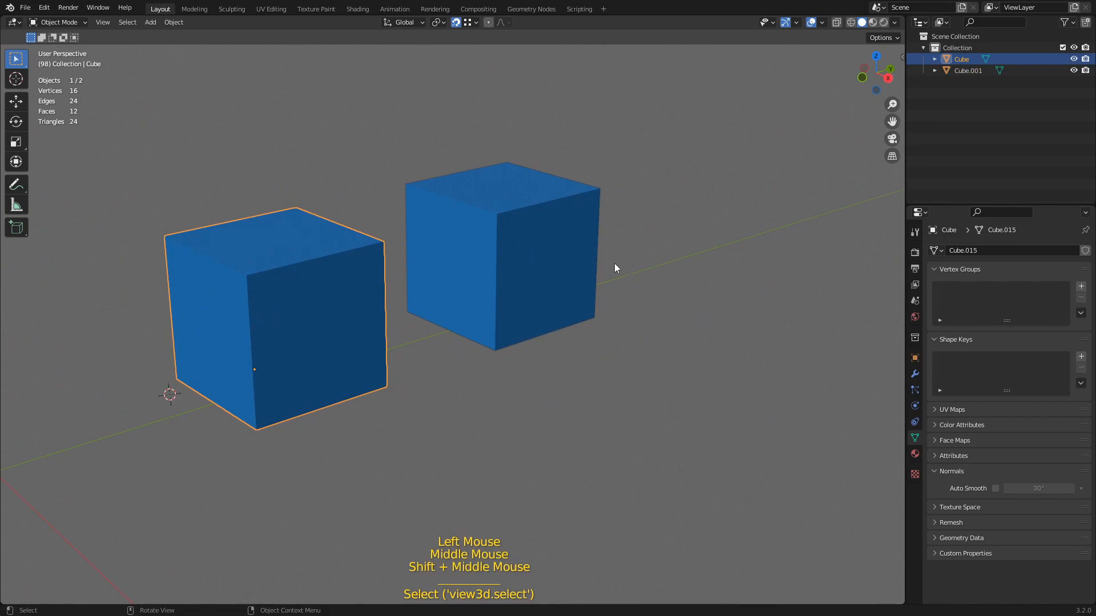
{"action": "left_click", "coordinate": [556, 315]}
{"action": "middle_click_drag", "start_coordinate": [557, 315], "coordinate": [407, 309]}
{"action": "key", "text": "Tab"}
{"action": "key", "text": "3"}
{"action": "left_click", "coordinate": [590, 318]}
{"action": "key", "text": "x"}
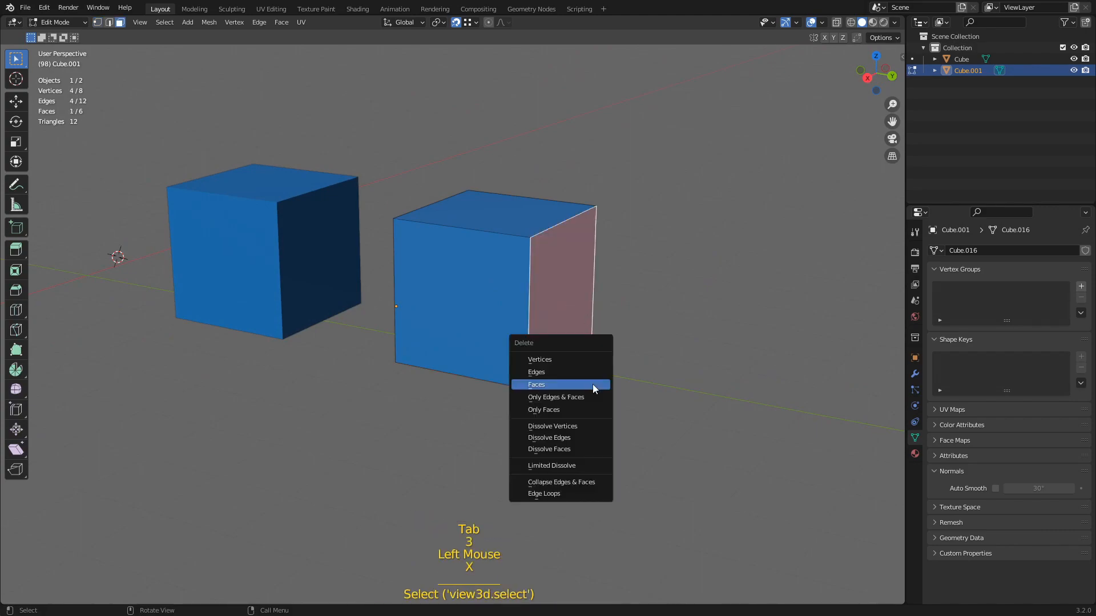
{"action": "left_click", "coordinate": [558, 386]}
{"action": "key", "text": "Tab"}
- Select the original closed cube in the right orthographic view and set its origin to Center of Mass (Volume)
{"action": "middle_click_drag", "start_coordinate": [480, 364], "coordinate": [517, 323]}
{"action": "left_click_drag", "start_coordinate": [419, 306], "coordinate": [293, 212]}
{"action": "left_click", "coordinate": [174, 22]}
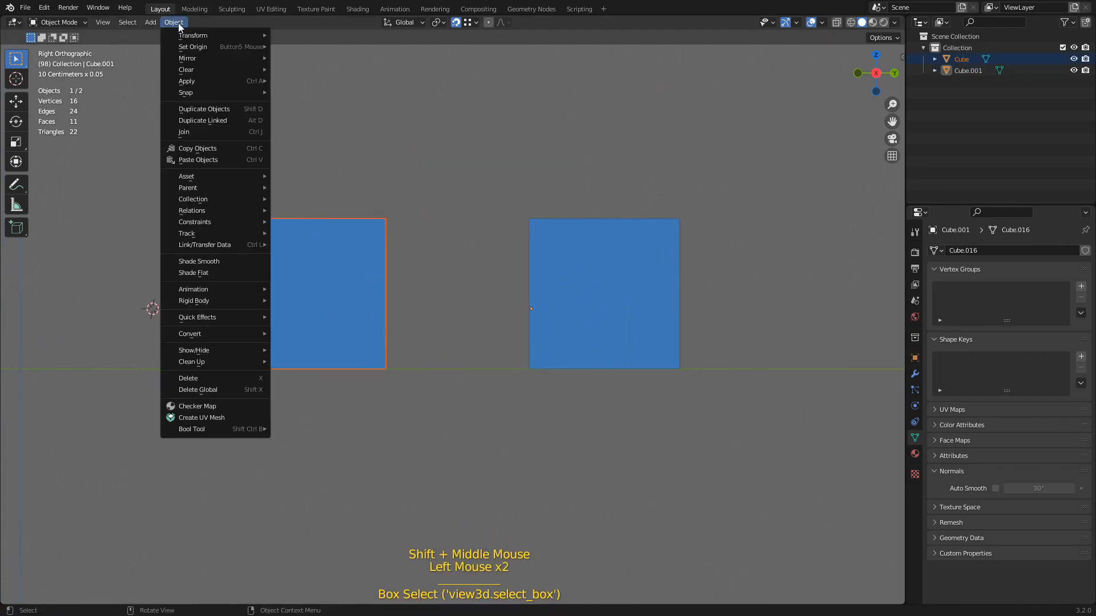
{"action": "mouse_move", "coordinate": [265, 50]}
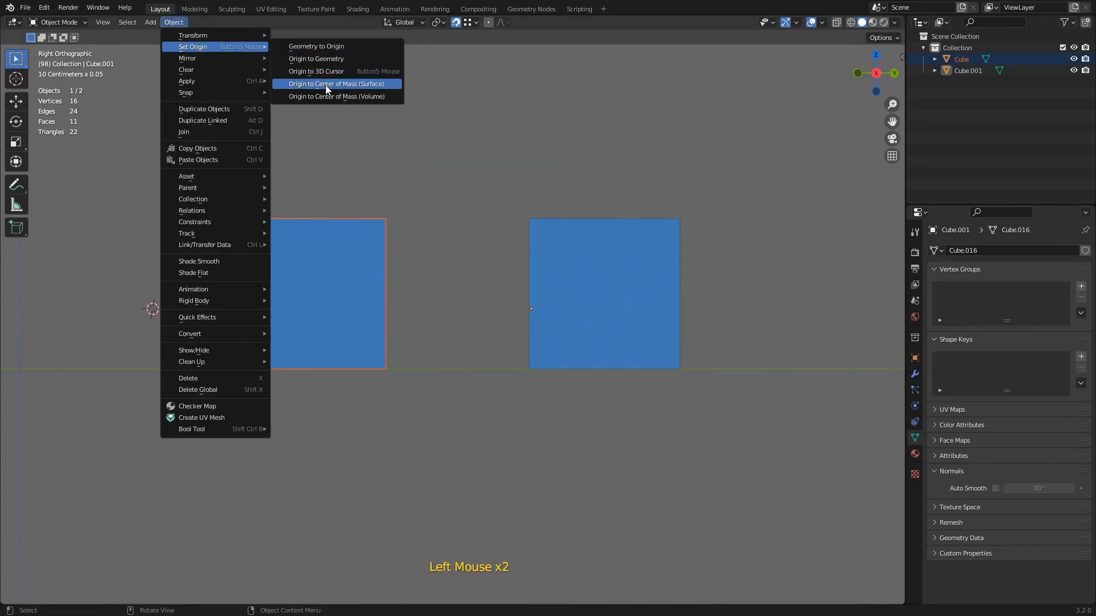
{"action": "left_click", "coordinate": [354, 97]}
- Set the open duplicate cube's origin to Center of Mass (Surface), and add the original cube to the selection
{"action": "left_click_drag", "start_coordinate": [634, 201], "coordinate": [565, 254]}
{"action": "left_click", "coordinate": [174, 22]}
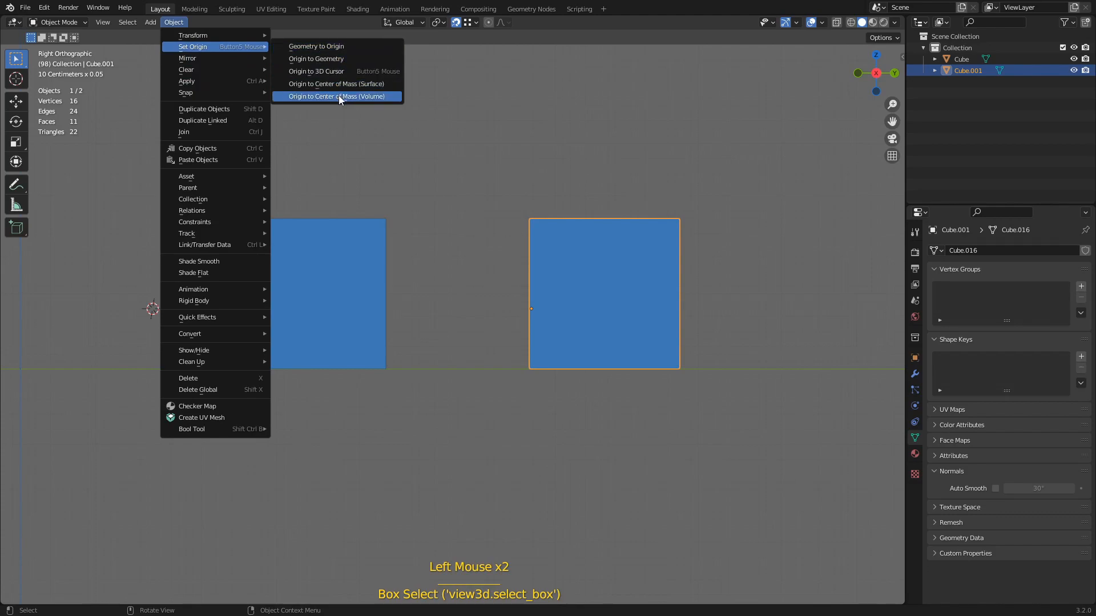
{"action": "left_click", "coordinate": [372, 85]}
{"action": "left_click", "coordinate": [313, 296], "text": "shift"}
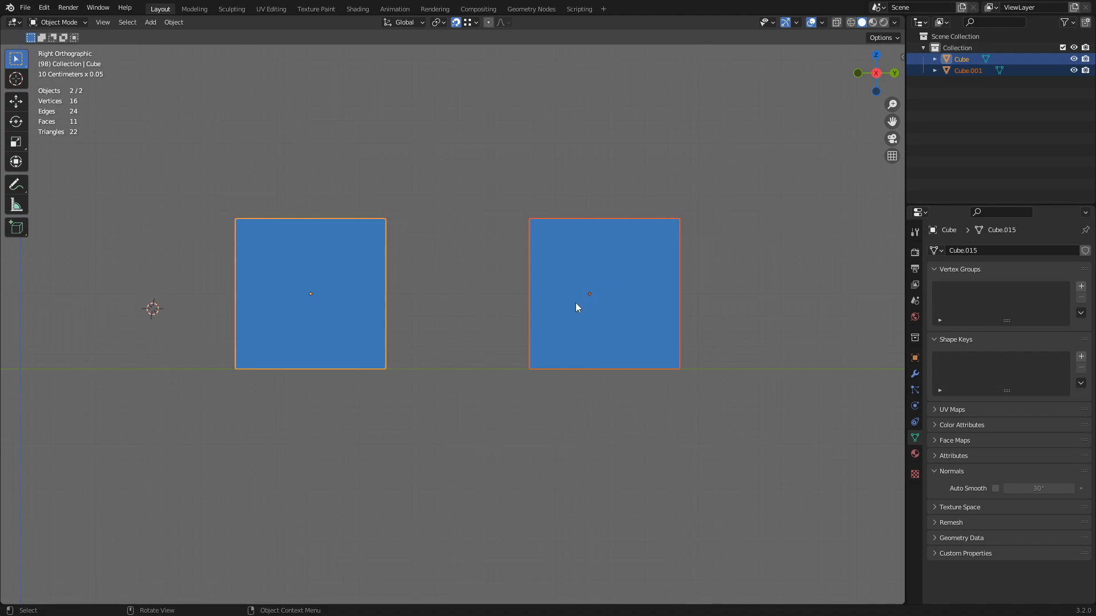
- Select only the closed cube and set its origin to Center of Mass (Volume)
{"action": "middle_click_drag", "start_coordinate": [570, 319], "coordinate": [461, 298]}
{"action": "left_click", "coordinate": [465, 309]}
{"action": "left_click", "coordinate": [326, 223]}
{"action": "left_click", "coordinate": [174, 23]}
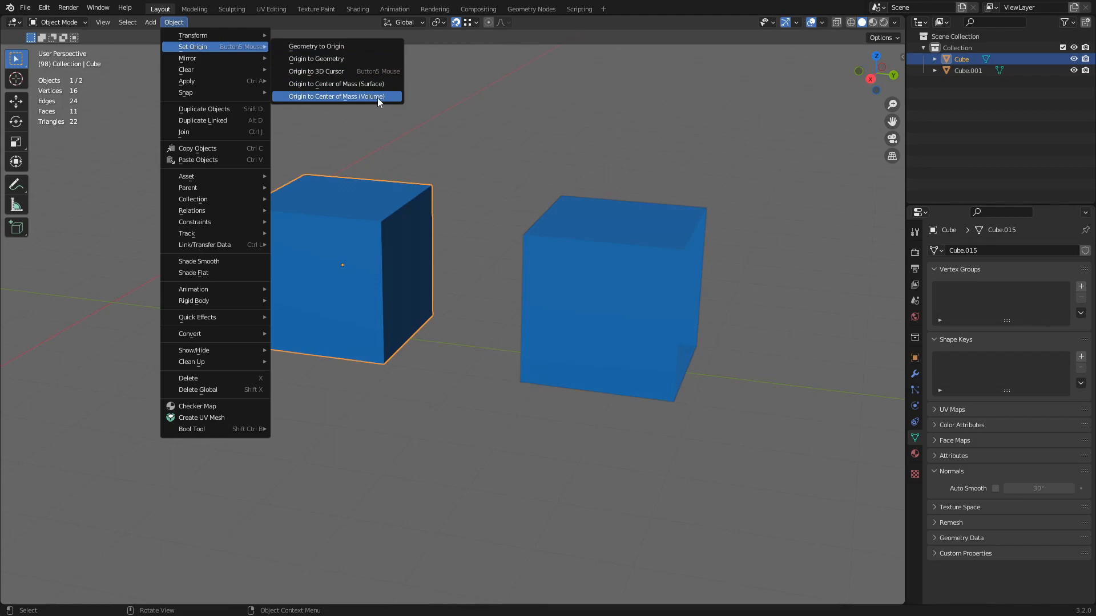
{"action": "left_click", "coordinate": [377, 98]}
{"action": "scroll", "coordinate": [341, 242], "scroll_direction": "up", "scroll_amount": 2}
{"action": "mouse_move", "coordinate": [341, 242]}
{"action": "middle_mouse_down", "text": "ctrl+shift"}
{"action": "mouse_move", "coordinate": [325, 242]}
{"action": "mouse_move", "coordinate": [341, 230]}
{"action": "middle_mouse_up", "text": "ctrl+shift"}
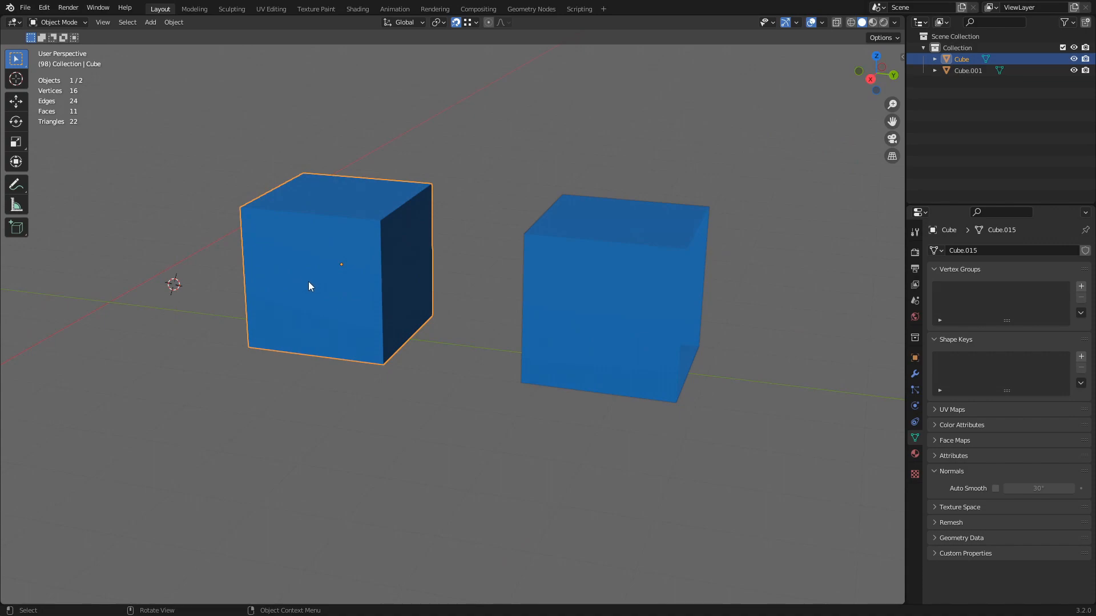
- Set the closed cube's origin to Center of Mass (Surface) for comparison
{"action": "left_click", "coordinate": [178, 22]}
{"action": "mouse_move", "coordinate": [194, 49]}
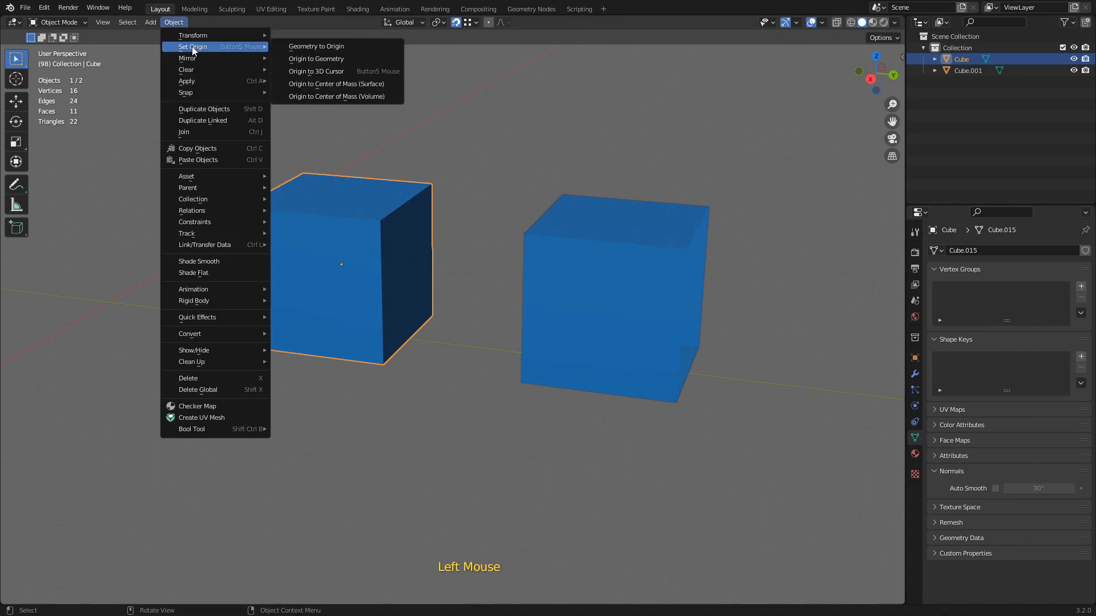
{"action": "left_click", "coordinate": [319, 84]}
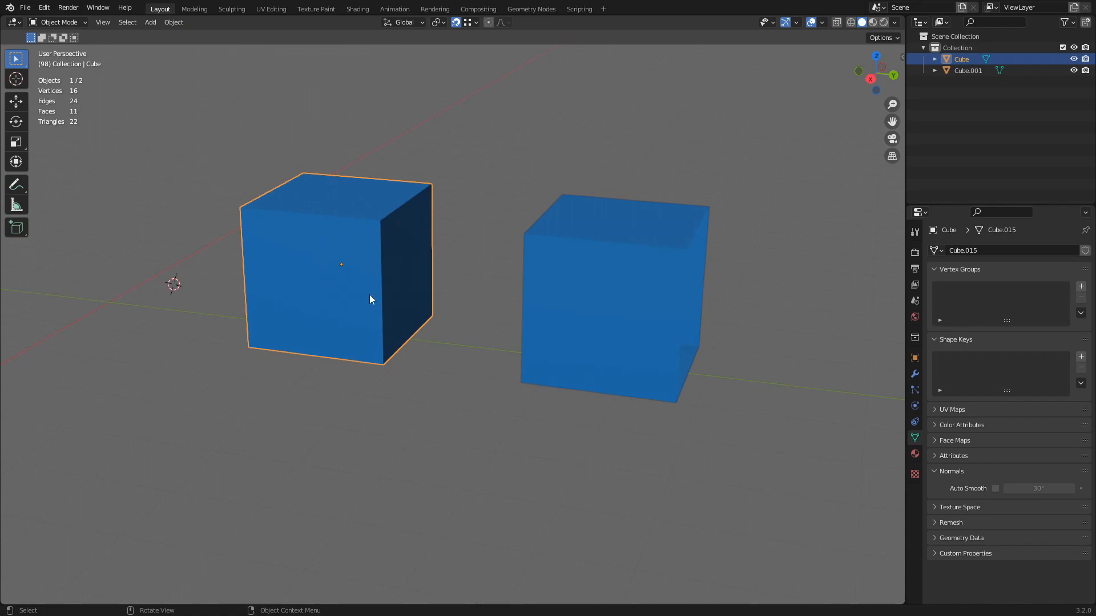
- Select the open duplicate cube and look up the Center of Mass (Surface) option for setting its origin
{"action": "left_click", "coordinate": [599, 286]}
{"action": "middle_click_drag", "start_coordinate": [686, 267], "coordinate": [587, 268], "text": "ctrl+shift"}
{"action": "scroll", "coordinate": [679, 283], "scroll_direction": "up", "scroll_amount": 1}
{"action": "middle_click_drag", "start_coordinate": [680, 283], "coordinate": [408, 277], "text": "shift"}
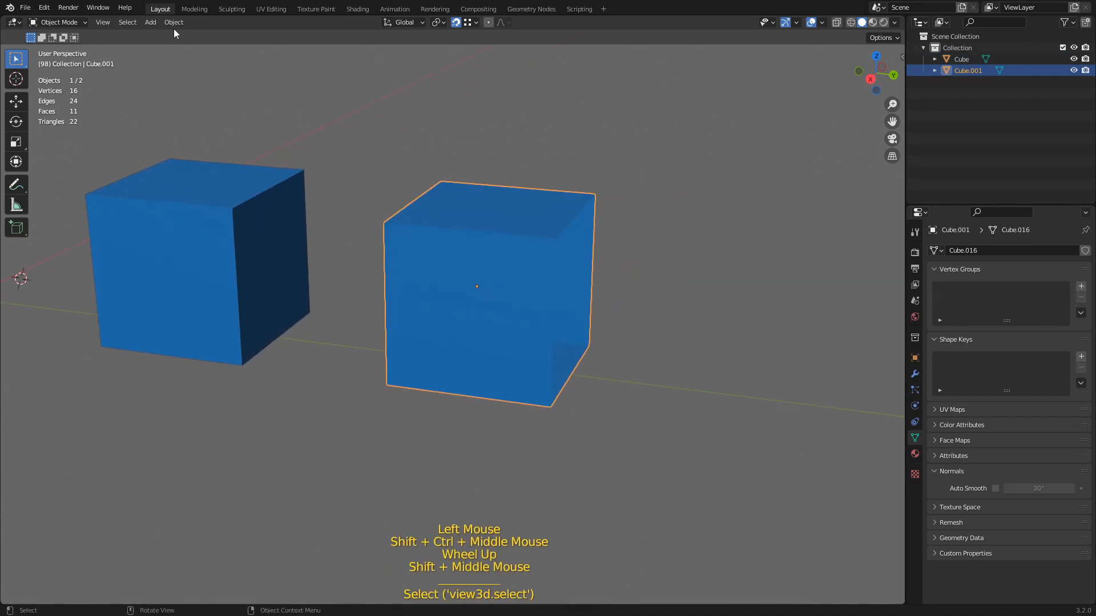
{"action": "left_click", "coordinate": [174, 22]}
{"action": "mouse_move", "coordinate": [245, 49]}
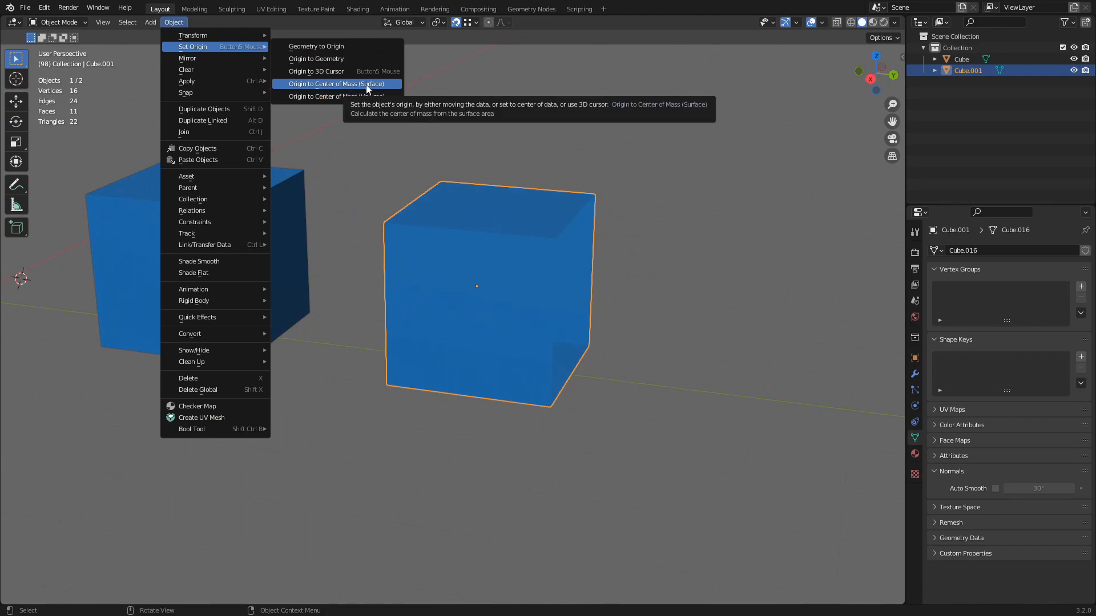
- Examine the open cube's origin position relative to its missing face, in perspective and in the right orthographic view
{"action": "middle_click_drag", "start_coordinate": [411, 128], "coordinate": [283, 280]}
{"action": "scroll", "coordinate": [469, 283], "scroll_direction": "up", "scroll_amount": 2}
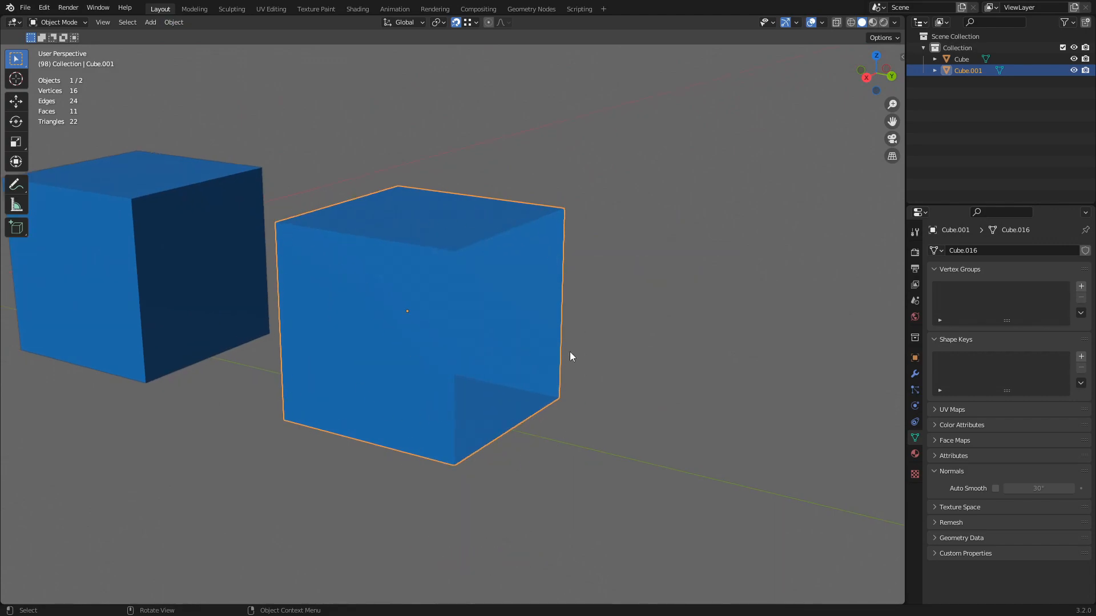
{"action": "middle_click_drag", "start_coordinate": [420, 212], "coordinate": [438, 318]}
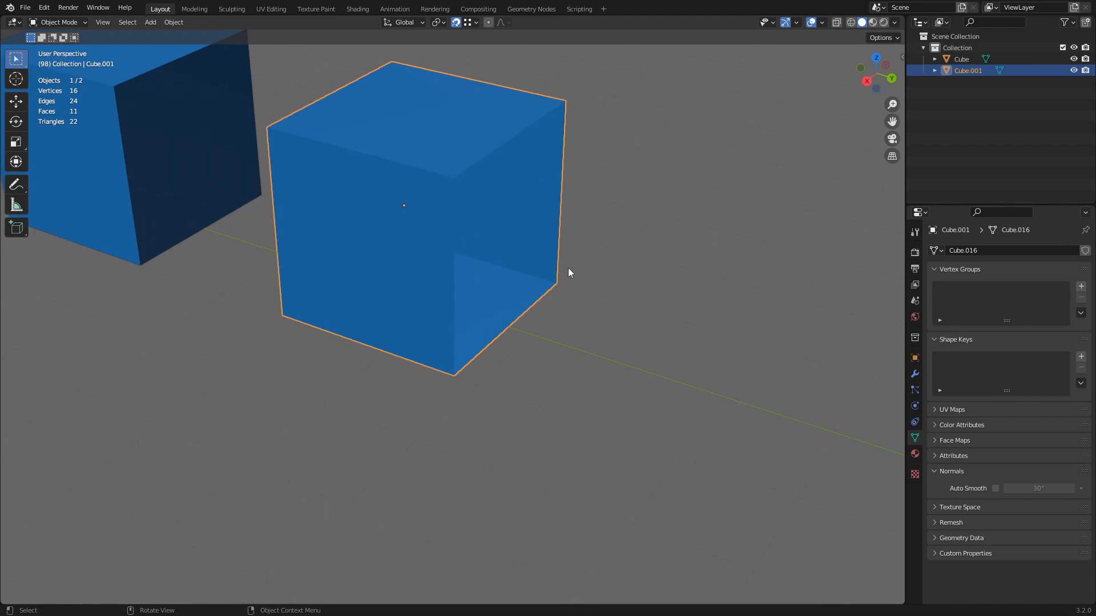
{"action": "scroll", "coordinate": [568, 268], "scroll_direction": "down", "scroll_amount": 2}
{"action": "middle_click_drag", "start_coordinate": [531, 229], "coordinate": [536, 164], "text": "shift"}
{"action": "middle_click_drag", "start_coordinate": [455, 158], "coordinate": [447, 230]}
{"action": "scroll", "coordinate": [422, 246], "scroll_direction": "down", "scroll_amount": 3}
{"action": "middle_click_drag", "start_coordinate": [403, 262], "coordinate": [396, 350], "text": "shift"}
{"action": "scroll", "coordinate": [440, 340], "scroll_direction": "up", "scroll_amount": 1}
{"action": "scroll", "coordinate": [396, 350], "scroll_direction": "up", "scroll_amount": 1, "text": "shift"}
{"action": "scroll", "coordinate": [501, 275], "scroll_direction": "up", "scroll_amount": 1}
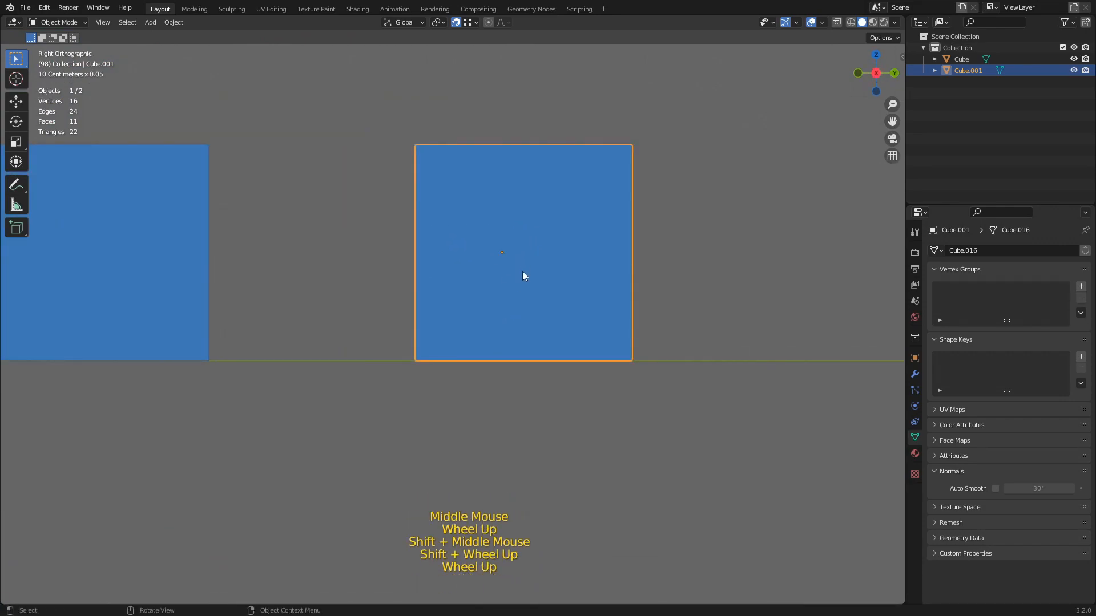
{"action": "scroll", "coordinate": [455, 279], "scroll_direction": "down", "scroll_amount": 1}
{"action": "middle_click_drag", "start_coordinate": [455, 279], "coordinate": [496, 308]}
{"action": "scroll", "coordinate": [501, 290], "scroll_direction": "up", "scroll_amount": 1}
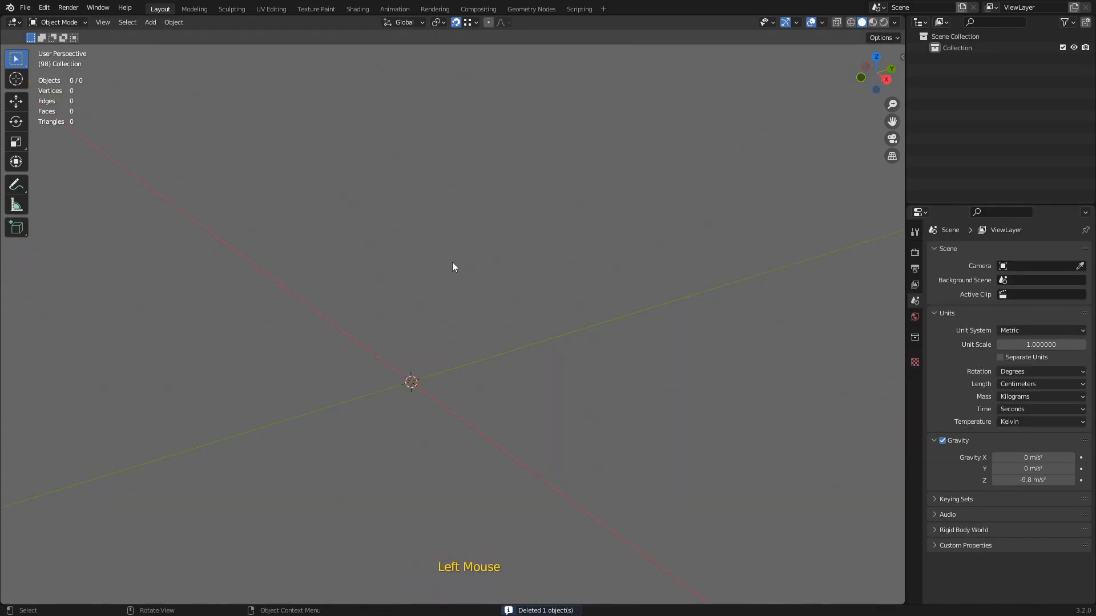
- Add a cube at the 3D cursor and move it up about 16.8 cm along the Z axis
{"action": "key", "text": "shift+a"}
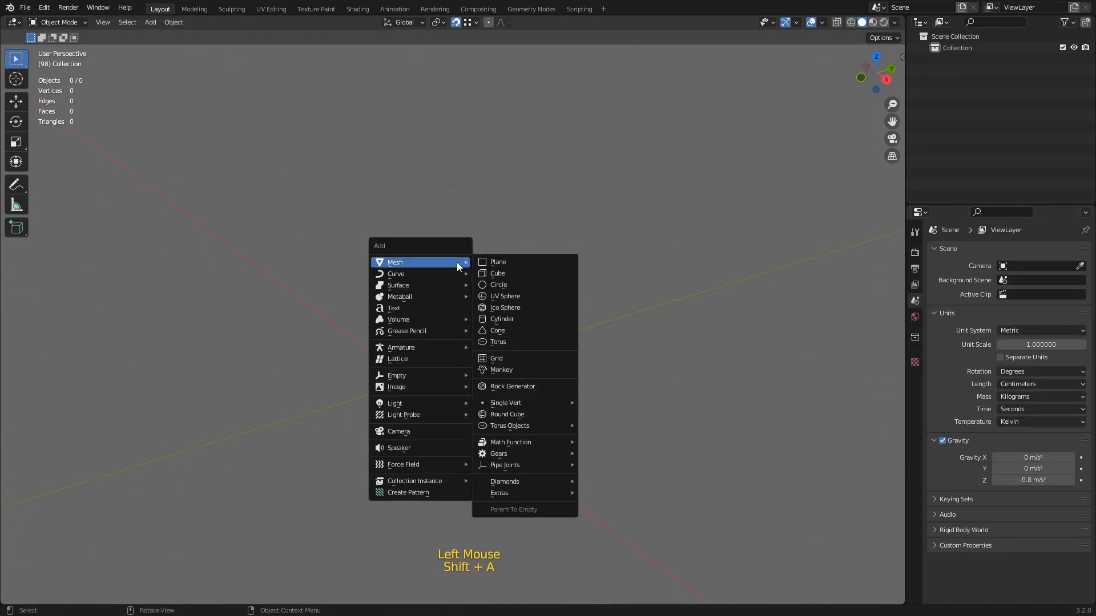
{"action": "left_click", "coordinate": [500, 272]}
{"action": "key", "text": "g"}
{"action": "left_click", "coordinate": [520, 289]}
{"action": "scroll", "coordinate": [520, 289], "scroll_direction": "up", "scroll_amount": 3}
{"action": "middle_click_drag", "start_coordinate": [520, 289], "coordinate": [494, 298], "text": "shift"}
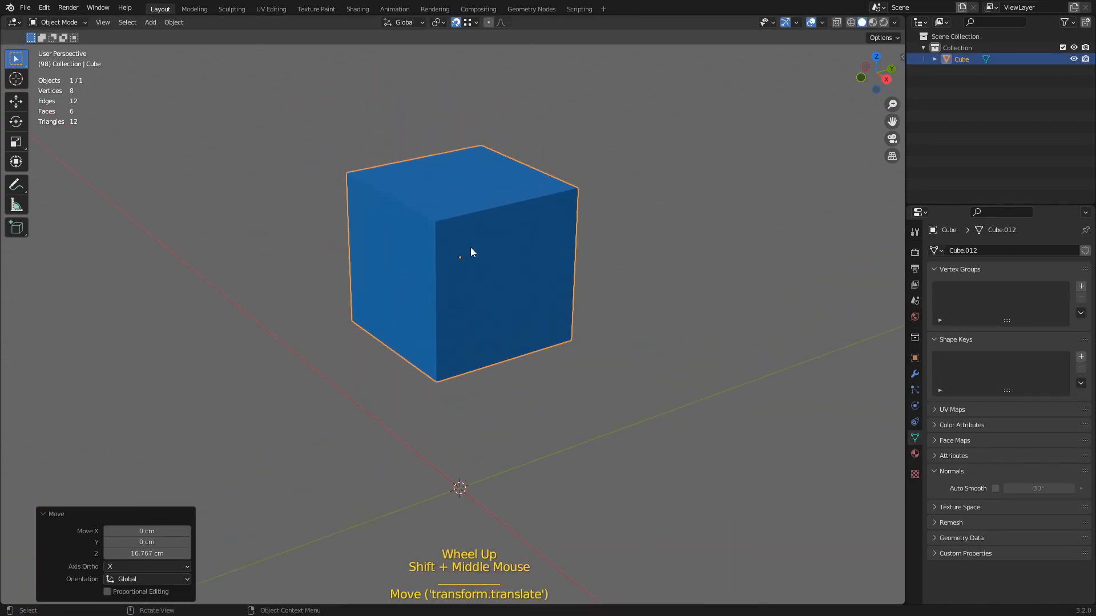
- Delete the raised cube and add a torus at the 3D cursor in its place
{"action": "middle_click_drag", "start_coordinate": [455, 269], "coordinate": [431, 275]}
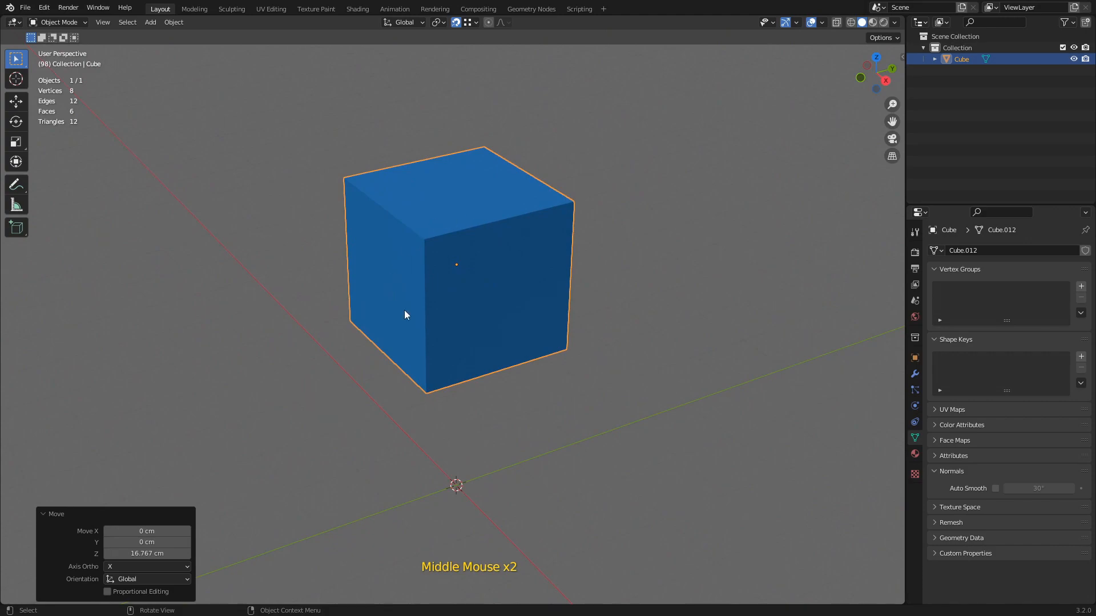
{"action": "middle_click_drag", "start_coordinate": [382, 305], "coordinate": [491, 285]}
{"action": "middle_click_drag", "start_coordinate": [520, 178], "coordinate": [453, 241]}
{"action": "key", "text": "Delete"}
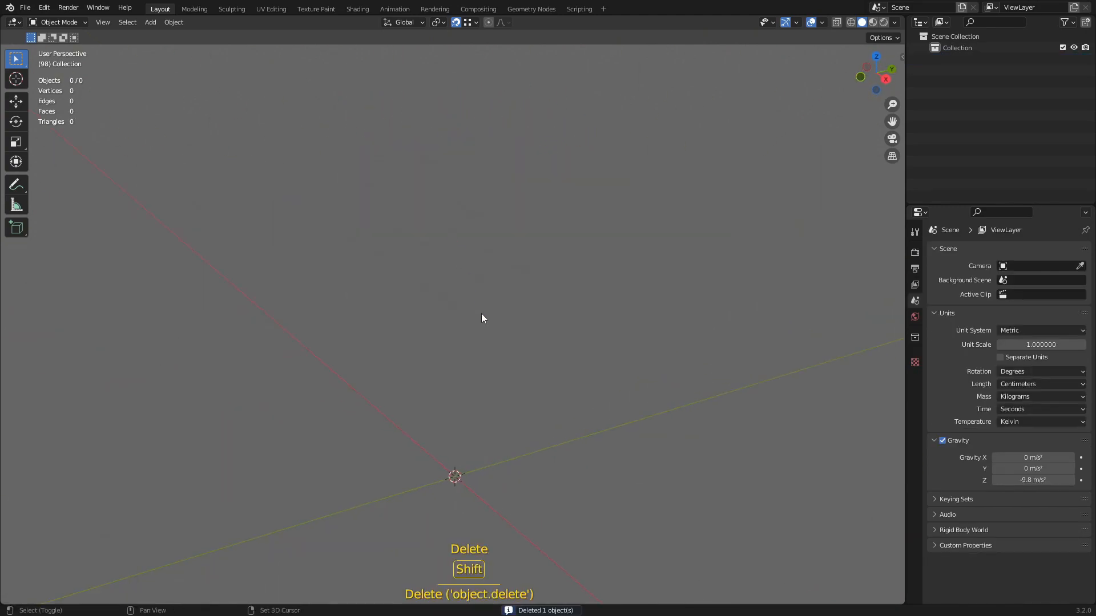
{"action": "key", "text": "shift+a"}
{"action": "mouse_move", "coordinate": [481, 314]}
{"action": "left_click", "coordinate": [529, 393]}
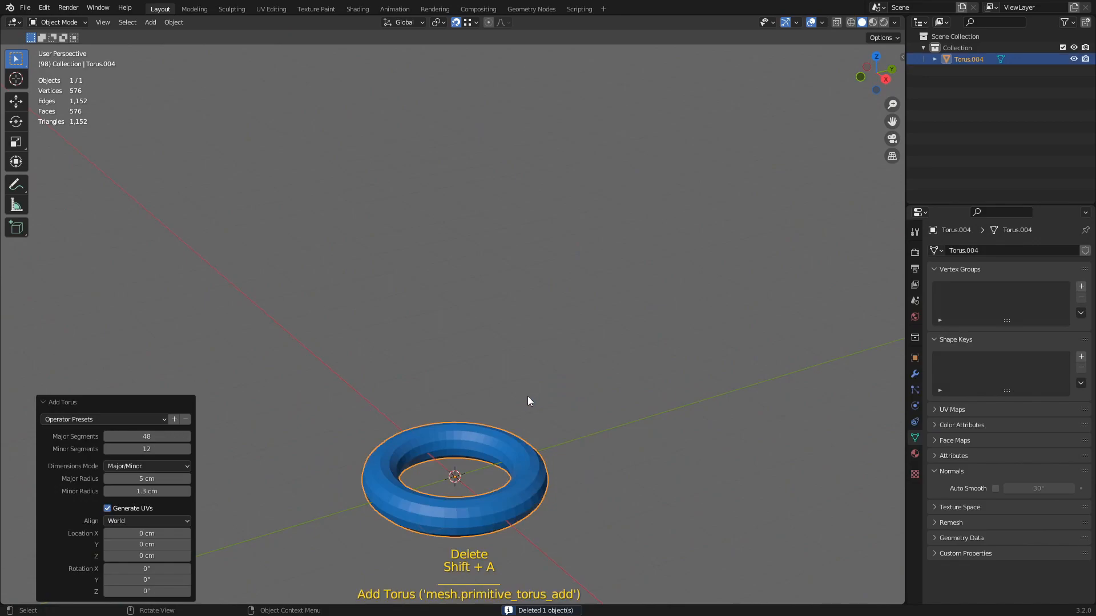
- Move the torus up about 11.3 cm along the Z axis
{"action": "middle_click_drag", "start_coordinate": [530, 395], "coordinate": [531, 315], "text": "shift"}
{"action": "key", "text": "g"}
{"action": "left_click", "coordinate": [597, 264]}
{"action": "middle_click_drag", "start_coordinate": [500, 257], "coordinate": [539, 287]}
{"action": "scroll", "coordinate": [510, 276], "scroll_direction": "up", "scroll_amount": 1}
{"action": "scroll", "coordinate": [540, 287], "scroll_direction": "up", "scroll_amount": 2}
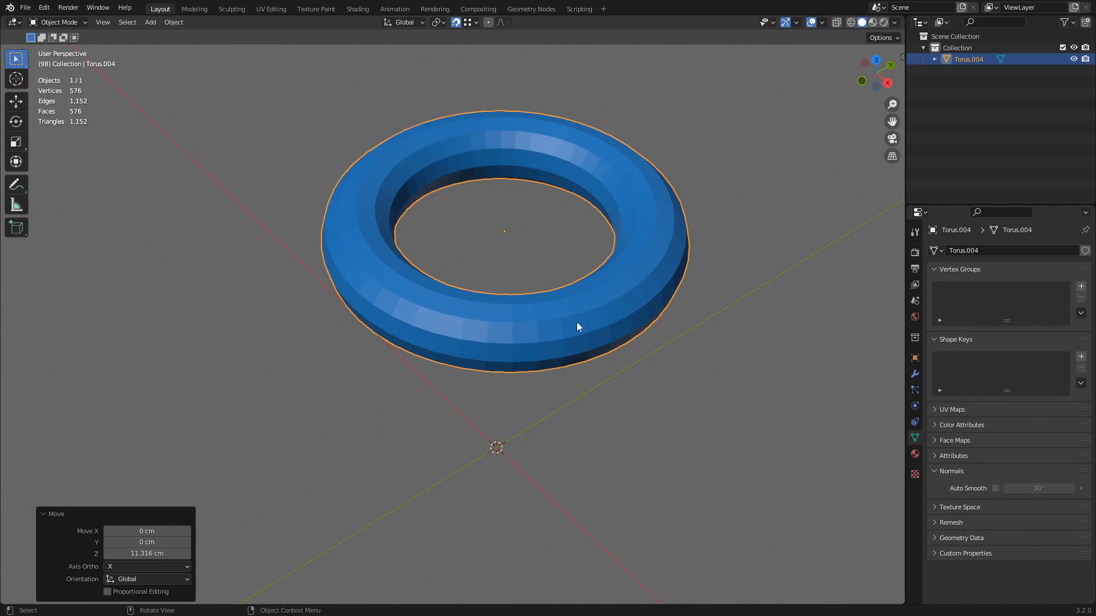
{"action": "middle_click_drag", "start_coordinate": [517, 234], "coordinate": [477, 311]}
{"action": "scroll", "coordinate": [512, 254], "scroll_direction": "down", "scroll_amount": 1}
{"action": "scroll", "coordinate": [531, 225], "scroll_direction": "down", "scroll_amount": 1}
{"action": "scroll", "coordinate": [433, 278], "scroll_direction": "up", "scroll_amount": 1}
{"action": "middle_click_drag", "start_coordinate": [433, 279], "coordinate": [386, 352], "text": "shift"}
{"action": "key", "text": "g"}
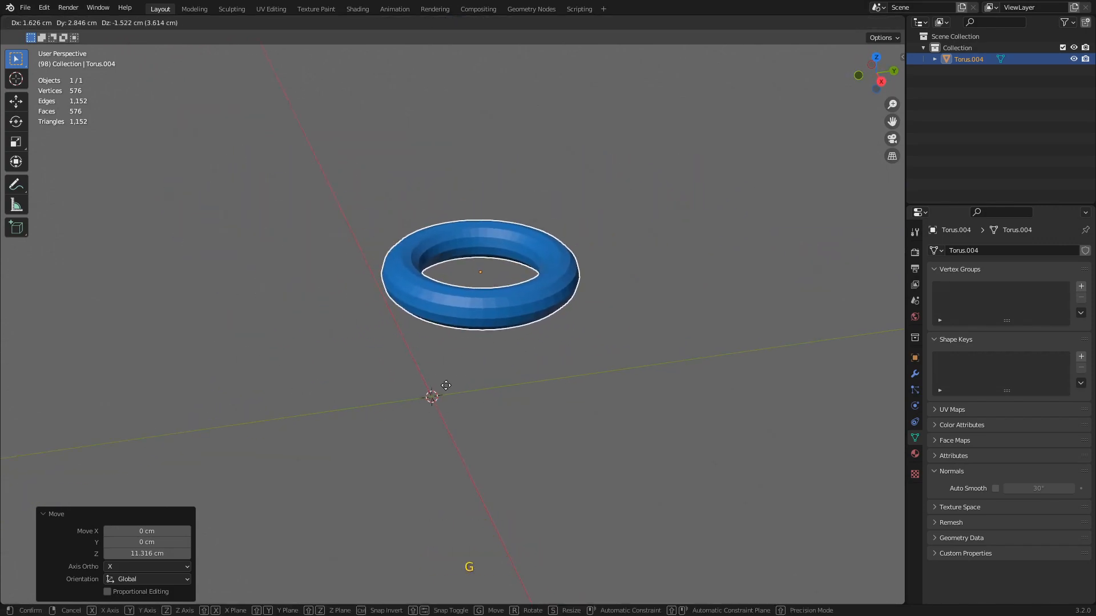
{"action": "right_click", "coordinate": [456, 352]}
{"action": "middle_click_drag", "start_coordinate": [489, 287], "coordinate": [492, 302]}
{"action": "key", "text": "g"}
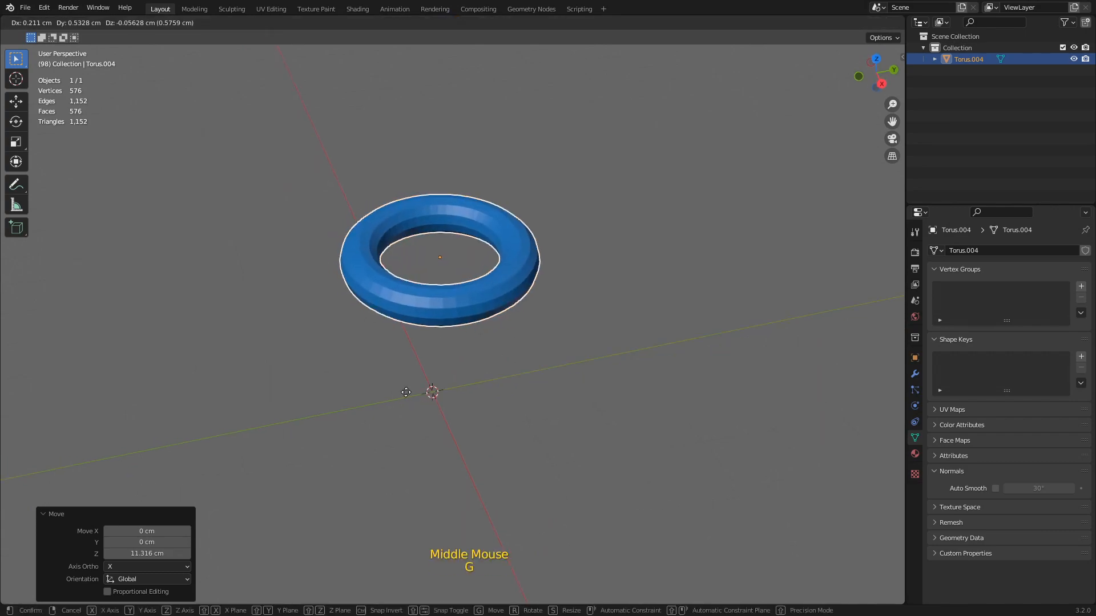
{"action": "right_click", "coordinate": [438, 359]}
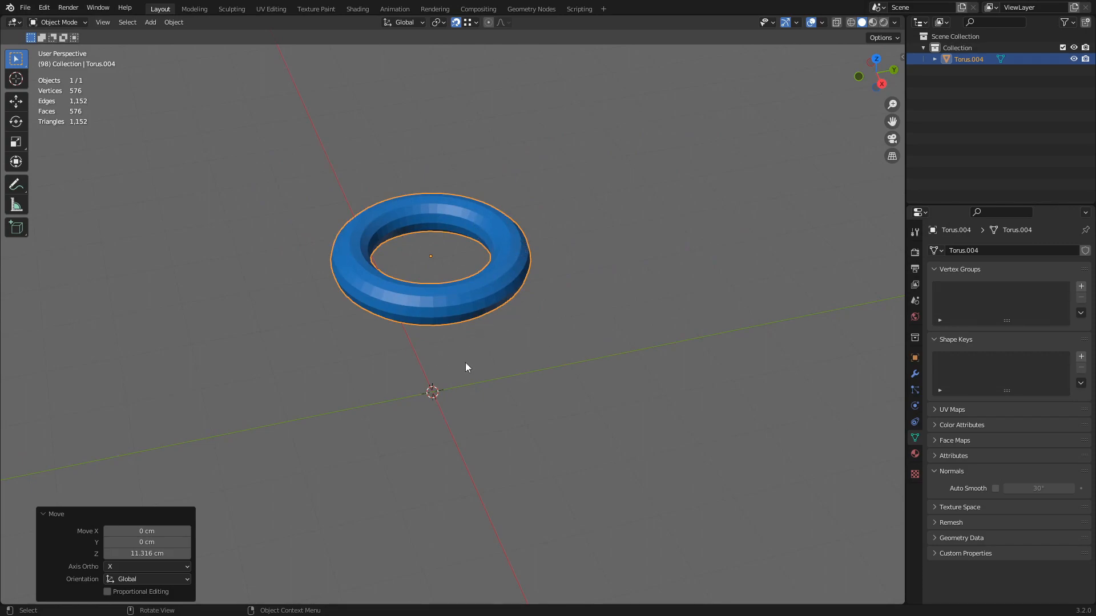
- Enter Edit Mode and move the entire torus mesh along the X axis, away from its origin
{"action": "key", "text": "Tab"}
{"action": "key", "text": "g"}
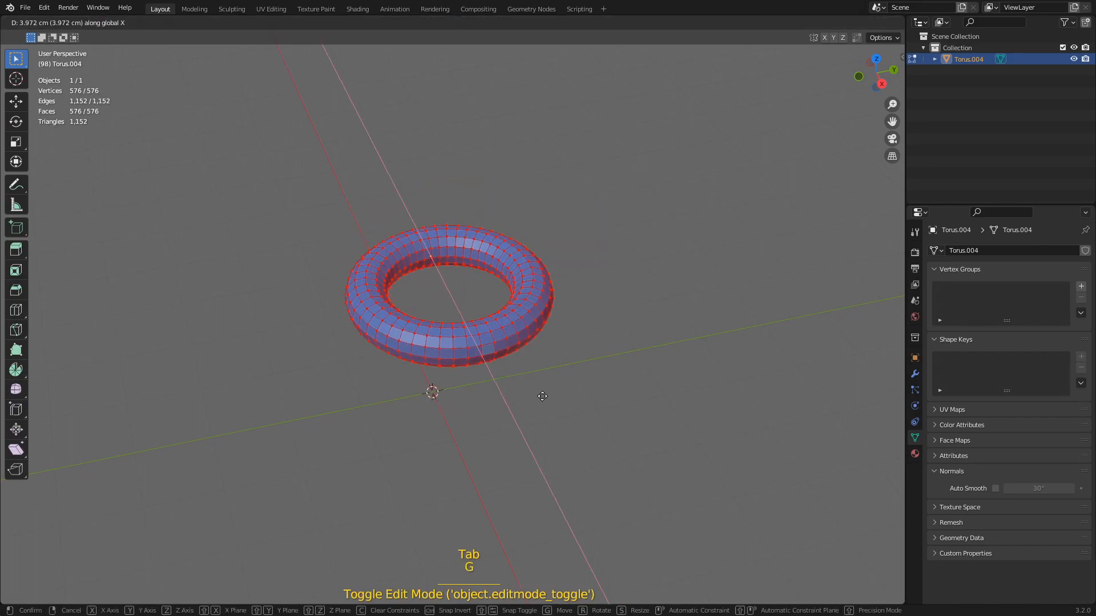
{"action": "left_click", "coordinate": [686, 358]}
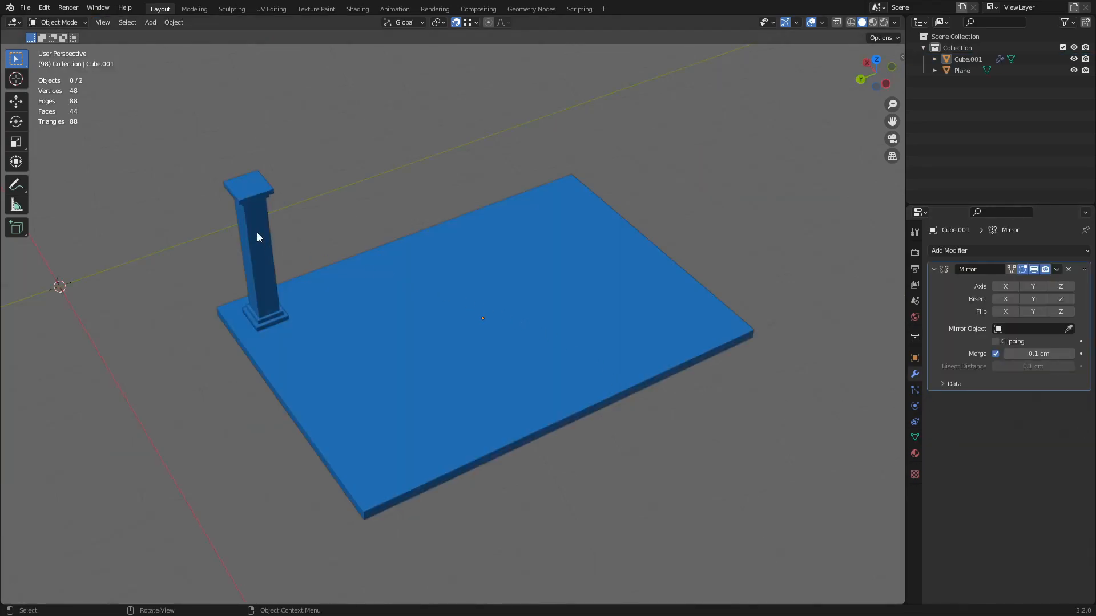
- Select the column on the platform and enable both the X and Y axes of its Mirror modifier
{"action": "left_click", "coordinate": [257, 236]}
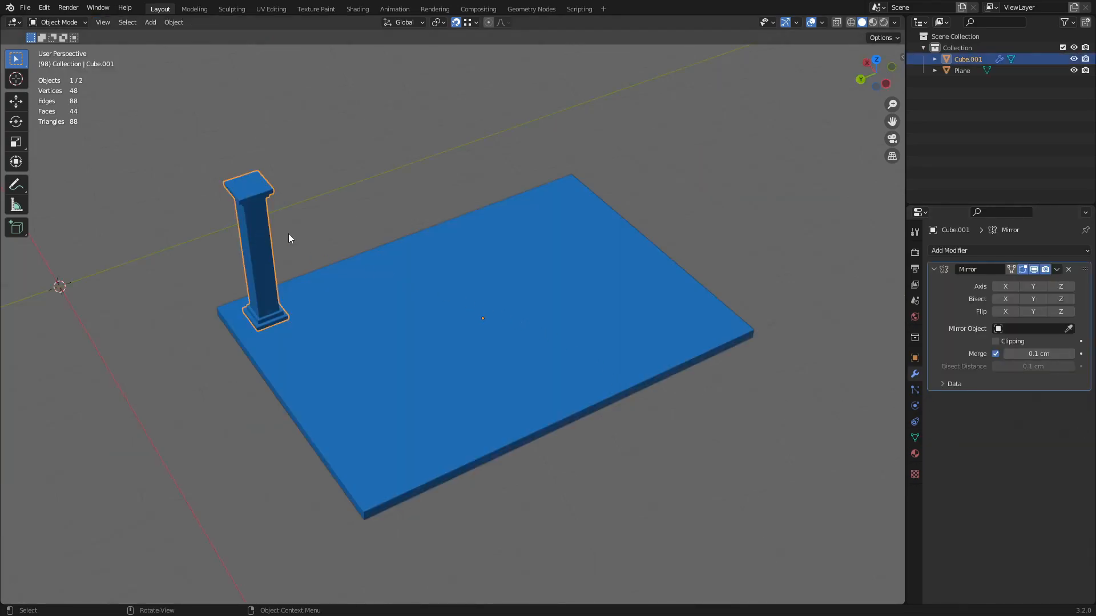
{"action": "left_click", "coordinate": [1012, 286]}
{"action": "left_click", "coordinate": [1012, 286]}
{"action": "left_click", "coordinate": [1011, 285]}
{"action": "left_click", "coordinate": [1012, 286]}
{"action": "left_click", "coordinate": [1012, 286]}
{"action": "left_click", "coordinate": [1034, 287]}
{"action": "left_click", "coordinate": [1034, 287]}
{"action": "left_click", "coordinate": [1034, 288]}
{"action": "left_click", "coordinate": [1034, 287]}
{"action": "left_click", "coordinate": [1034, 287]}
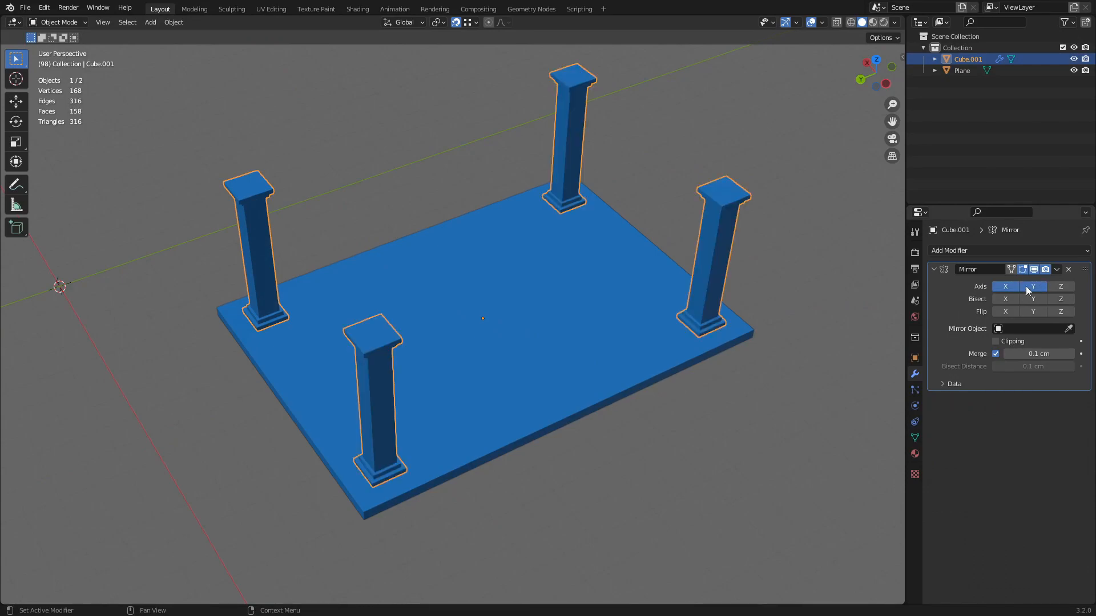
- In Edit Mode with wireframe shading, duplicate the original column's mesh and place the copy along the Y axis
{"action": "key", "text": "Tab"}
{"action": "key", "text": "shift+z"}
{"action": "left_click_drag", "start_coordinate": [180, 159], "coordinate": [303, 337]}
{"action": "key", "text": "g"}
{"action": "key", "text": "y"}
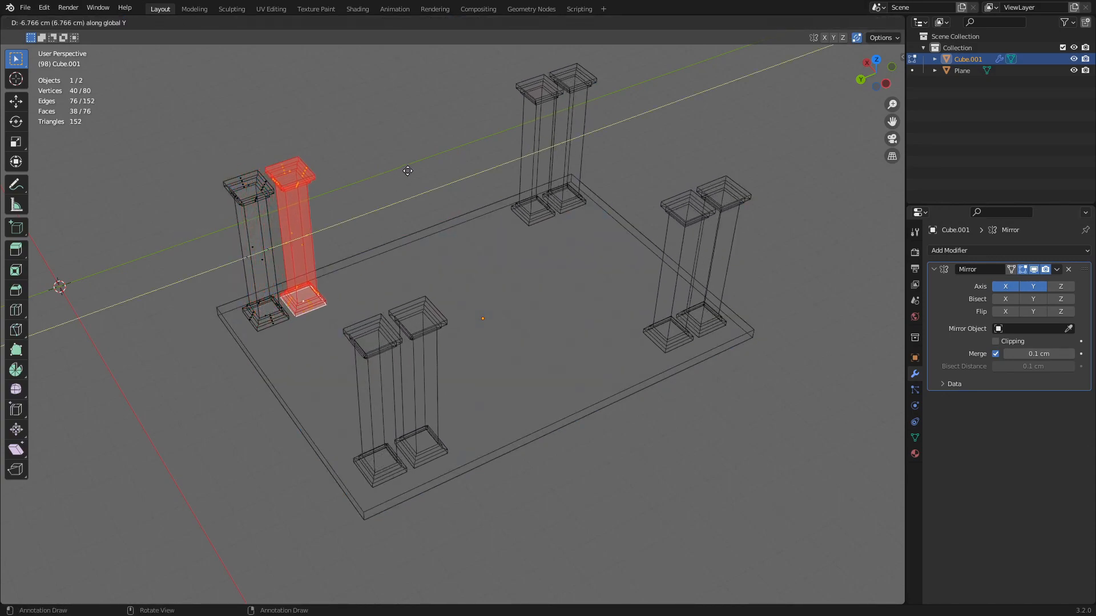
{"action": "left_click", "coordinate": [455, 161]}
- Duplicate both columns about 12.1 cm in the negative X direction, then return to Object Mode with solid shading
{"action": "left_click_drag", "start_coordinate": [174, 120], "coordinate": [401, 343]}
{"action": "key", "text": "shift+d"}
{"action": "key", "text": "x"}
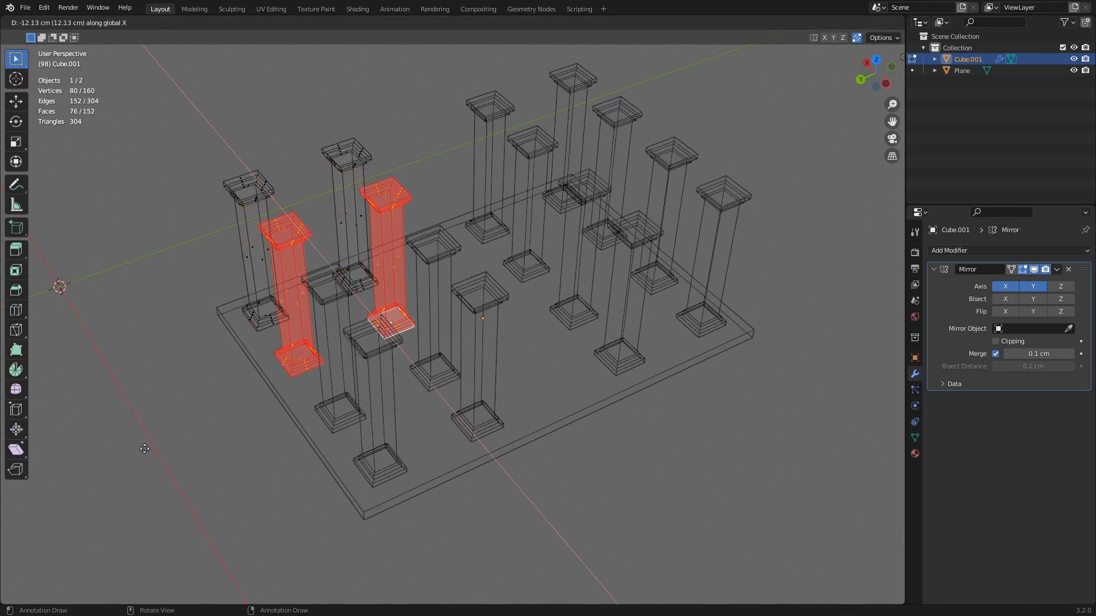
{"action": "left_click", "coordinate": [143, 447]}
{"action": "key", "text": "Tab"}
{"action": "key", "text": "shift+z"}
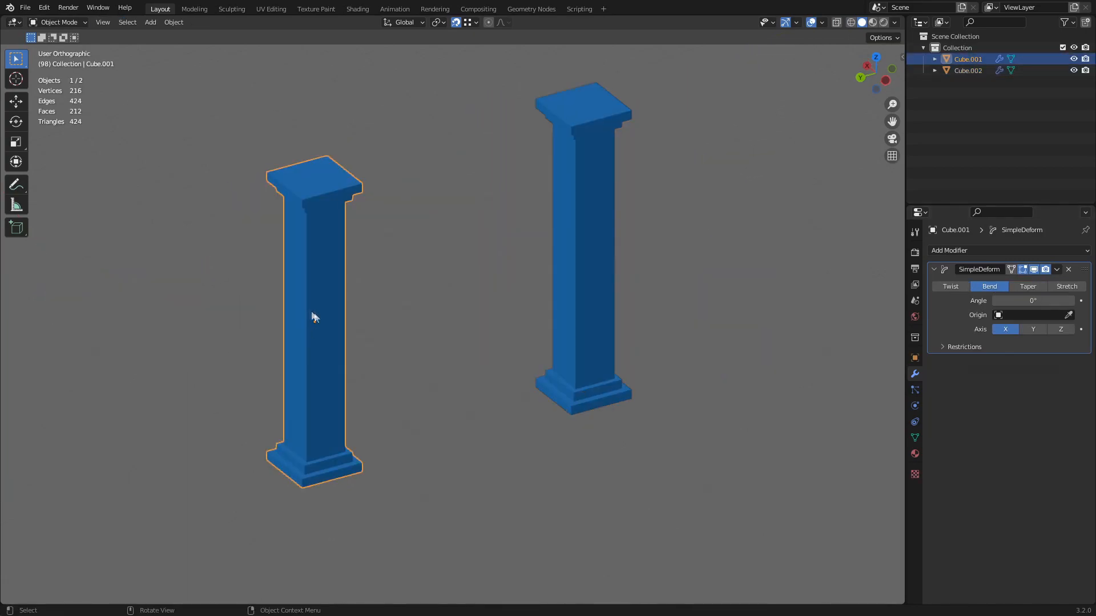
- Adjust the SimpleDeform bend angle of the front column, and select the rear column for comparison
{"action": "left_click", "coordinate": [570, 262]}
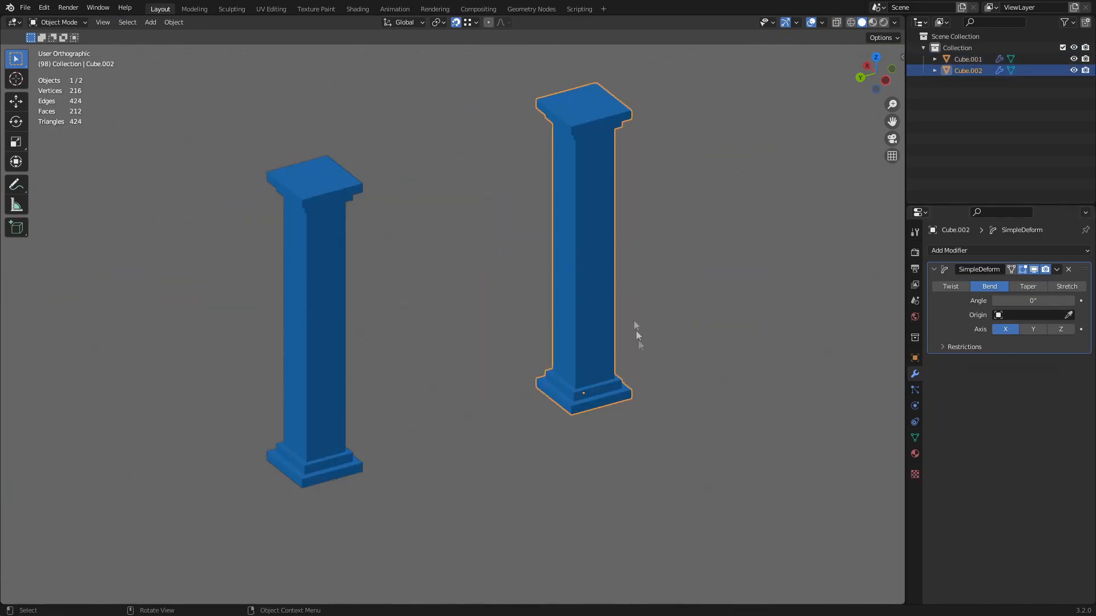
{"action": "left_click", "coordinate": [312, 303]}
{"action": "mouse_move", "coordinate": [1053, 301]}
{"action": "left_mouse_down"}
{"action": "mouse_move", "coordinate": [1092, 300]}
{"action": "mouse_move", "coordinate": [981, 301]}
{"action": "mouse_move", "coordinate": [1033, 300]}
{"action": "left_mouse_up"}
{"action": "left_click", "coordinate": [581, 381]}
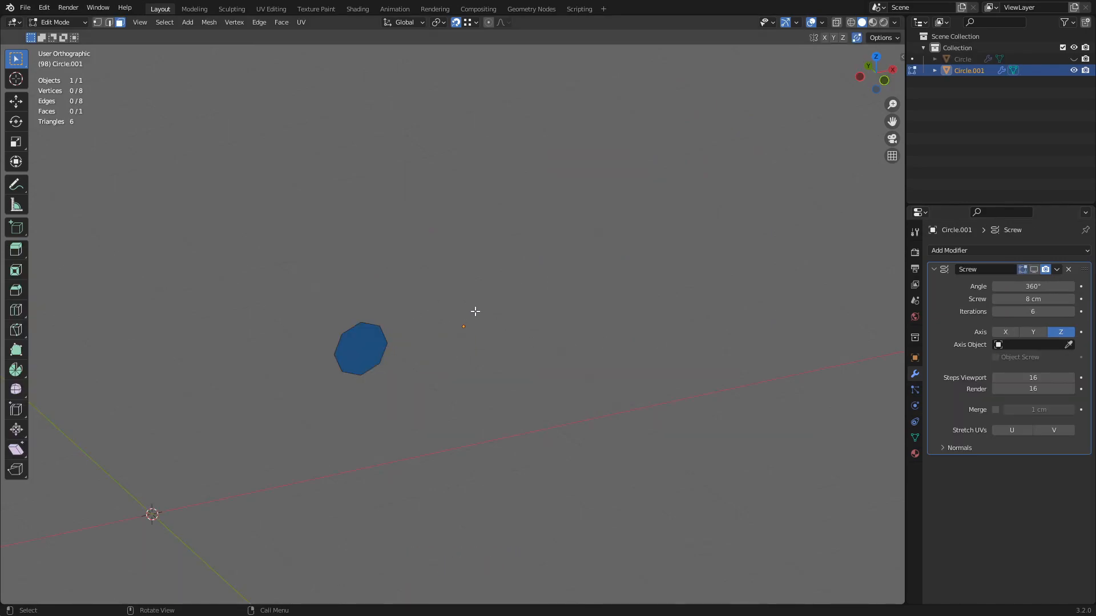
- Return to Object Mode and enable viewport display of the octagonal circle's Screw modifier
{"action": "scroll", "coordinate": [446, 338], "scroll_direction": "down", "scroll_amount": 3}
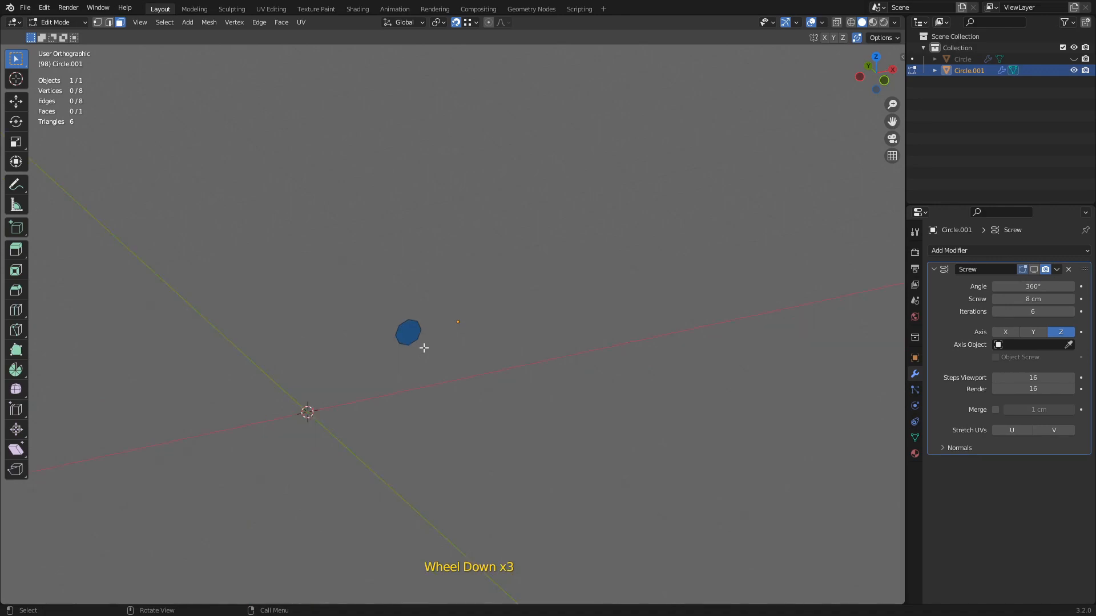
{"action": "middle_click_drag", "start_coordinate": [434, 326], "coordinate": [433, 379], "text": "shift"}
{"action": "scroll", "coordinate": [457, 418], "scroll_direction": "up", "scroll_amount": 1}
{"action": "middle_click_drag", "start_coordinate": [457, 419], "coordinate": [482, 396]}
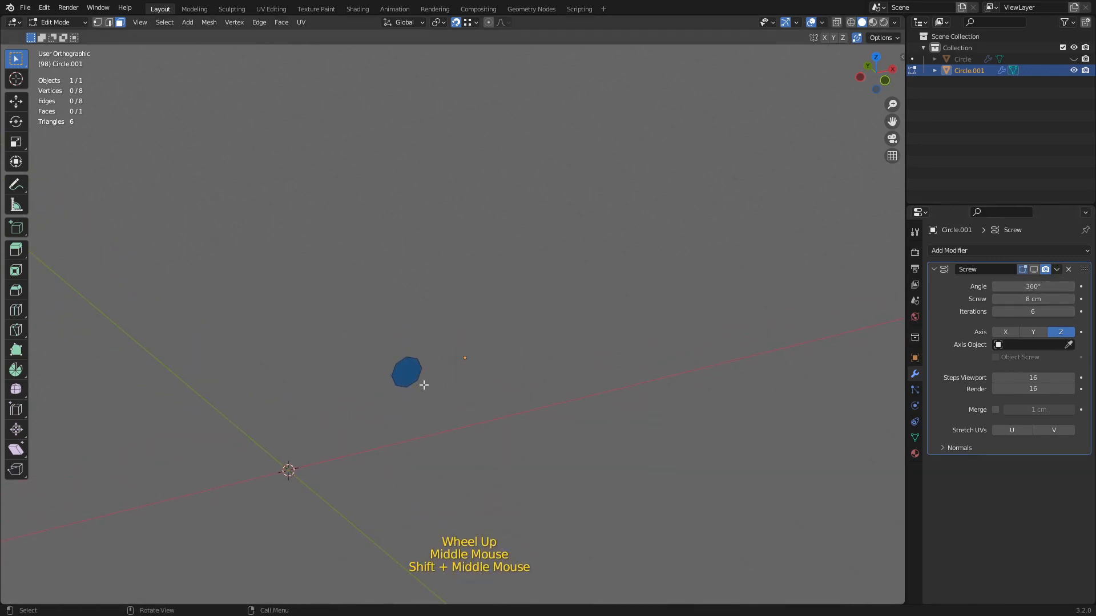
{"action": "scroll", "coordinate": [416, 394], "scroll_direction": "up", "scroll_amount": 1}
{"action": "key", "text": "Tab"}
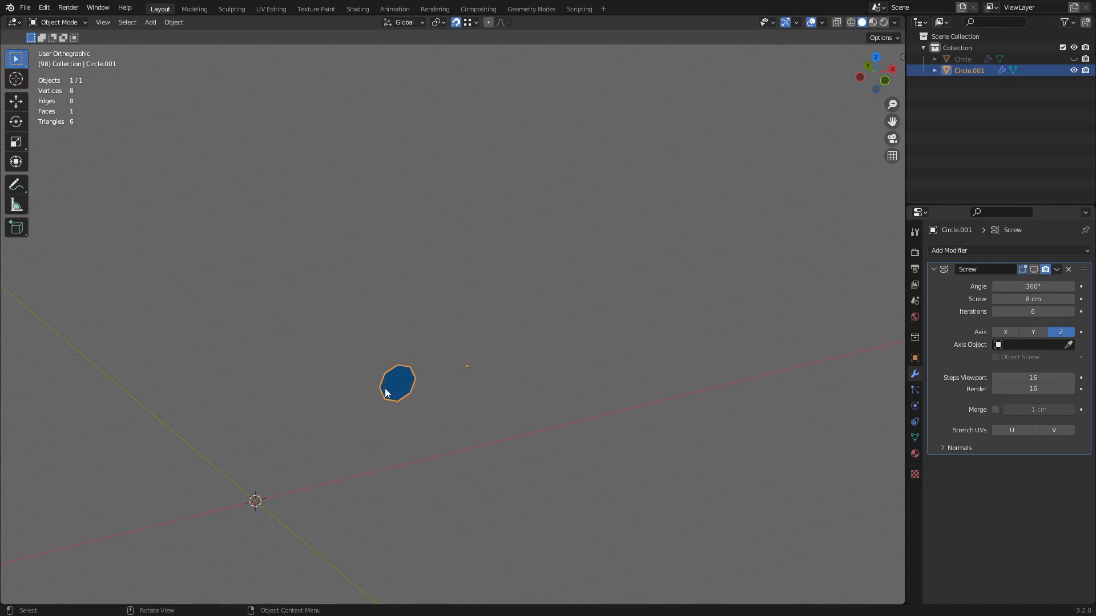
{"action": "left_click", "coordinate": [1035, 269]}
{"action": "scroll", "coordinate": [498, 384], "scroll_direction": "down", "scroll_amount": 2}
{"action": "middle_click_drag", "start_coordinate": [499, 385], "coordinate": [471, 410], "text": "shift"}
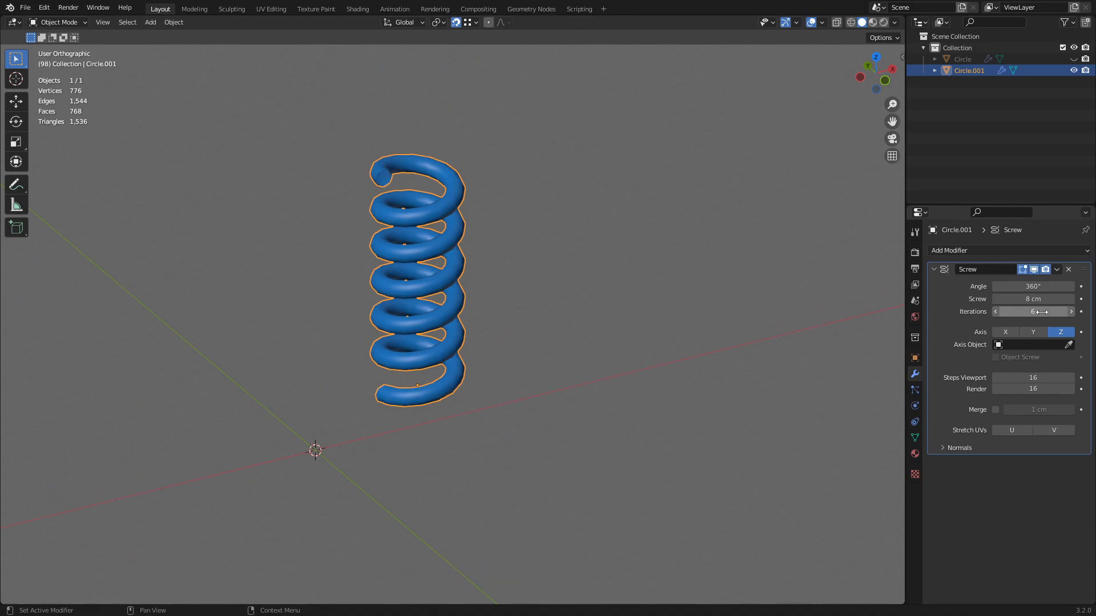
- Set the Screw modifier's iterations to 7 and its screw distance to 9 cm
{"action": "mouse_move", "coordinate": [1042, 311]}
{"action": "left_mouse_down", "text": "shift"}
{"action": "mouse_move", "coordinate": [1022, 311]}
{"action": "mouse_move", "coordinate": [1061, 311]}
{"action": "mouse_move", "coordinate": [1022, 312]}
{"action": "mouse_move", "coordinate": [1049, 311]}
{"action": "mouse_move", "coordinate": [1056, 299]}
{"action": "mouse_move", "coordinate": [1021, 299]}
{"action": "mouse_move", "coordinate": [1067, 299]}
{"action": "mouse_move", "coordinate": [1027, 299]}
{"action": "mouse_move", "coordinate": [1040, 299]}
{"action": "left_mouse_up", "text": "shift"}
{"action": "middle_click_drag", "start_coordinate": [414, 323], "coordinate": [411, 412], "text": "shift"}
{"action": "scroll", "coordinate": [416, 348], "scroll_direction": "up", "scroll_amount": 1}
{"action": "scroll", "coordinate": [412, 412], "scroll_direction": "up", "scroll_amount": 2}
{"action": "scroll", "coordinate": [422, 451], "scroll_direction": "up", "scroll_amount": 1, "text": "shift"}
{"action": "middle_click_drag", "start_coordinate": [430, 476], "coordinate": [432, 428], "text": "shift"}
{"action": "middle_click_drag", "start_coordinate": [432, 428], "coordinate": [412, 417]}
{"action": "scroll", "coordinate": [425, 368], "scroll_direction": "down", "scroll_amount": 2}
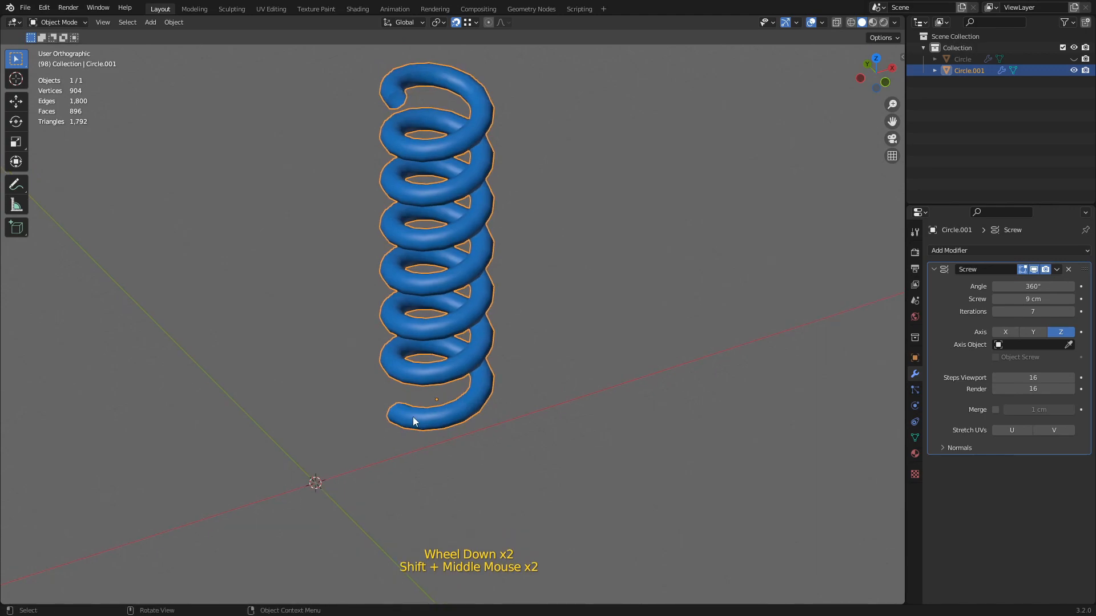
- In Edit Mode, move the octagonal profile face 17.78 cm along global X to the opposite side of its origin, finishing in solid shading
{"action": "key", "text": "Tab"}
{"action": "key", "text": "z"}
{"action": "left_click_drag", "start_coordinate": [365, 384], "coordinate": [420, 460]}
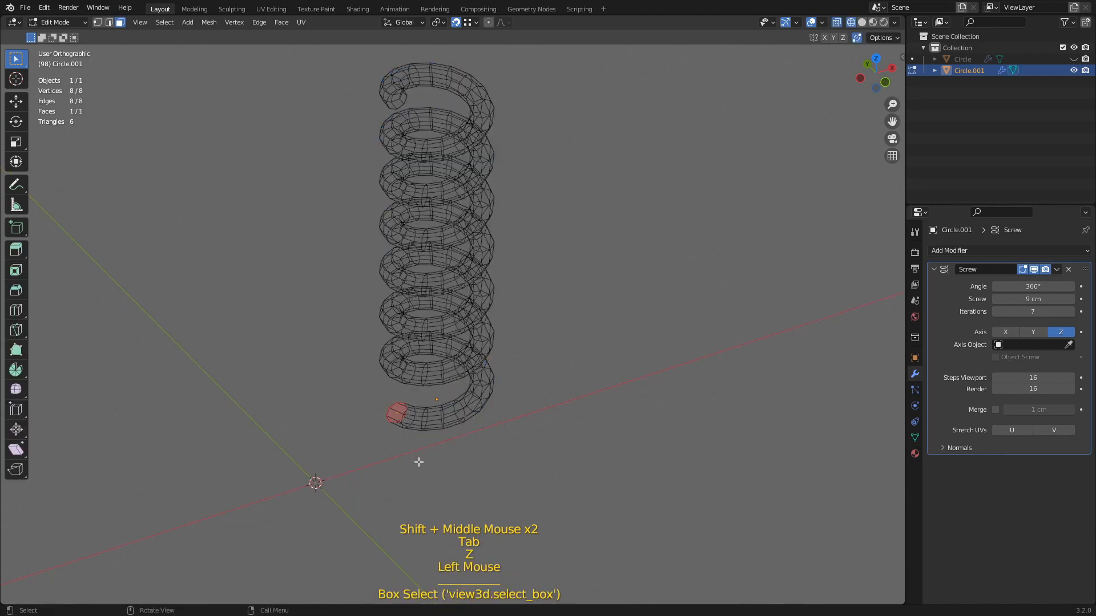
{"action": "key", "text": "g"}
{"action": "key", "text": "x"}
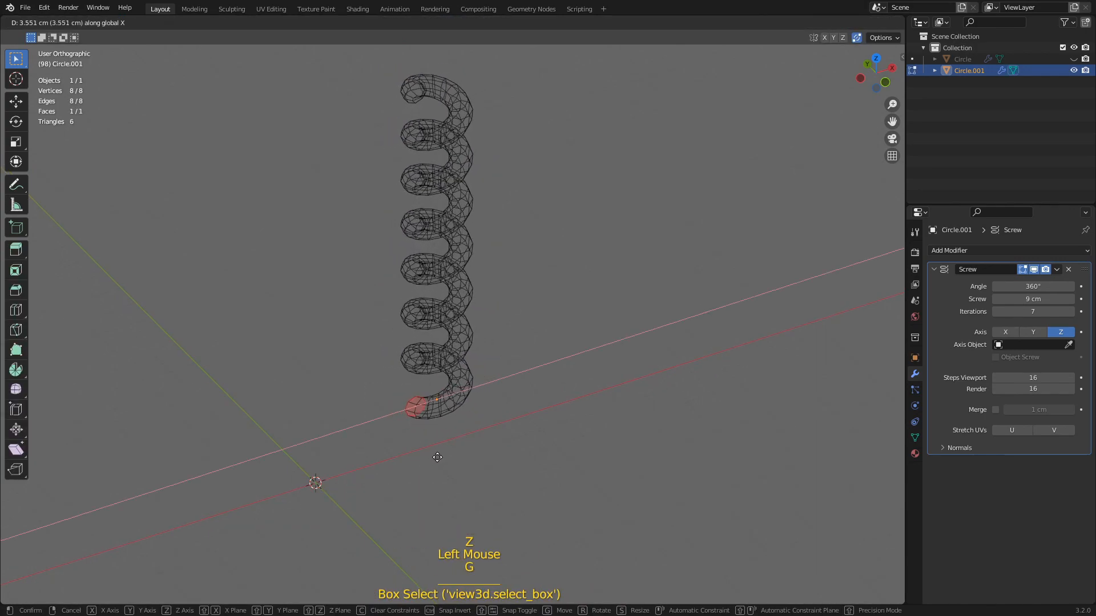
{"action": "key", "text": "z"}
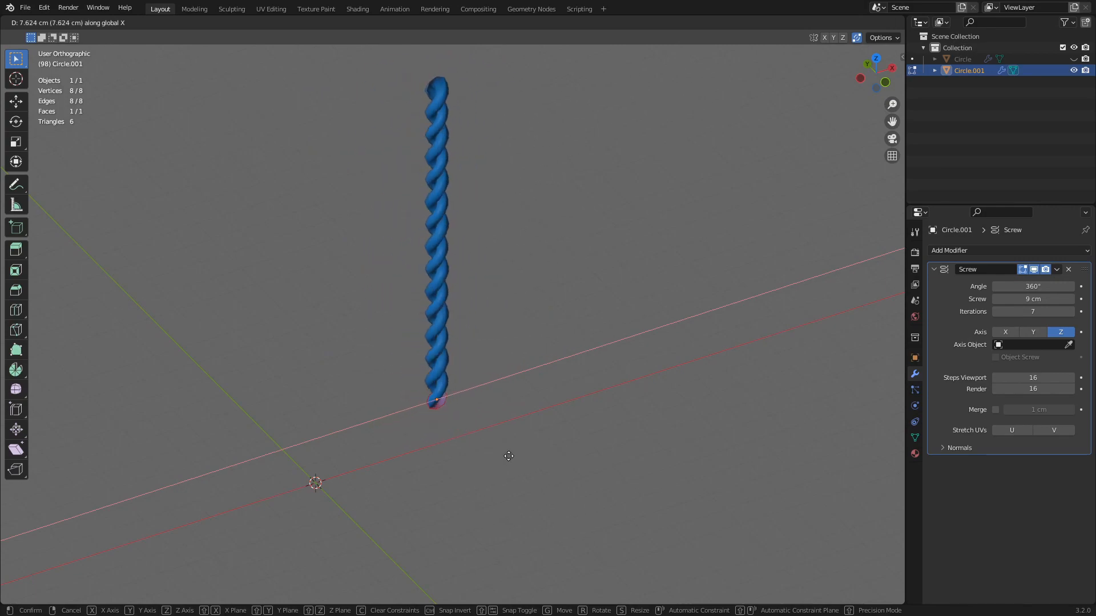
{"action": "left_click", "coordinate": [565, 446]}
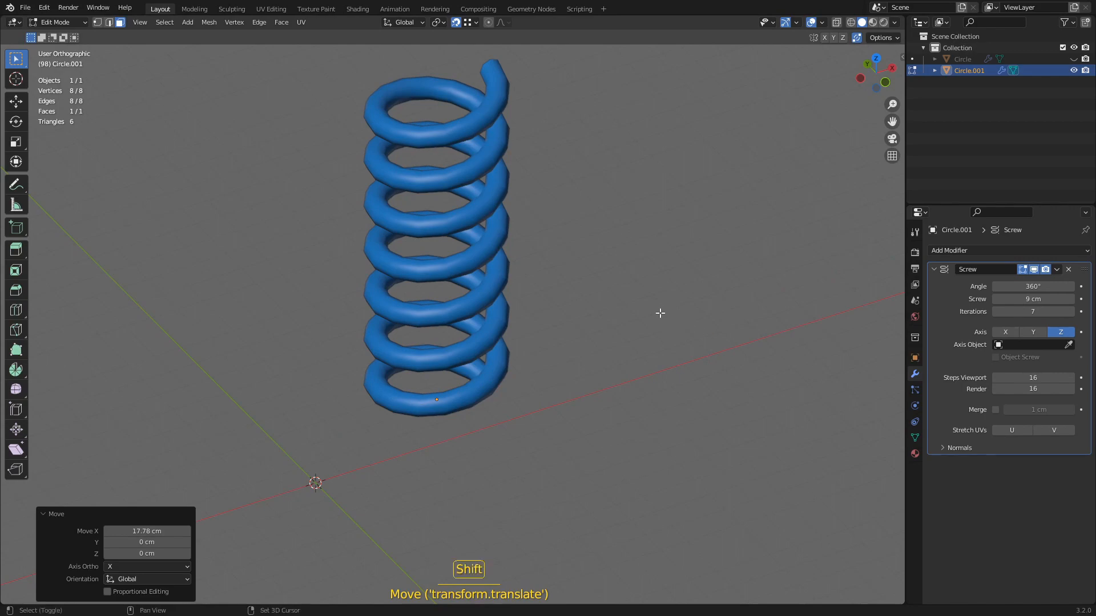
{"action": "middle_click_drag", "start_coordinate": [658, 314], "coordinate": [669, 359], "text": "shift"}
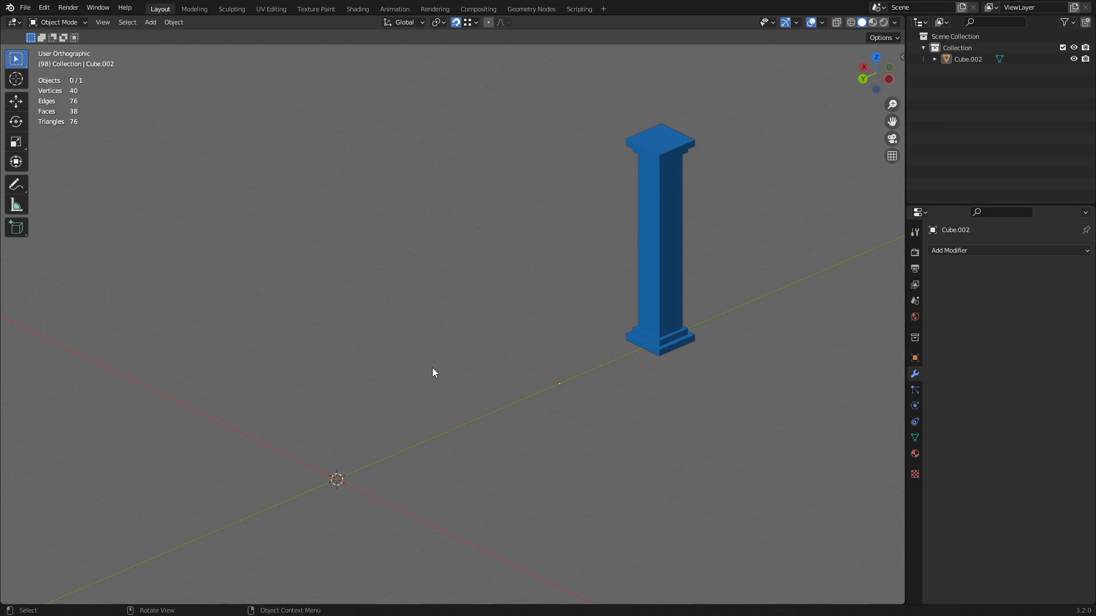
- Snap the 3D cursor to the column base's bottom edge facing the world origin, and return to Object Mode
{"action": "left_click", "coordinate": [658, 289]}
{"action": "key", "text": "shift+s"}
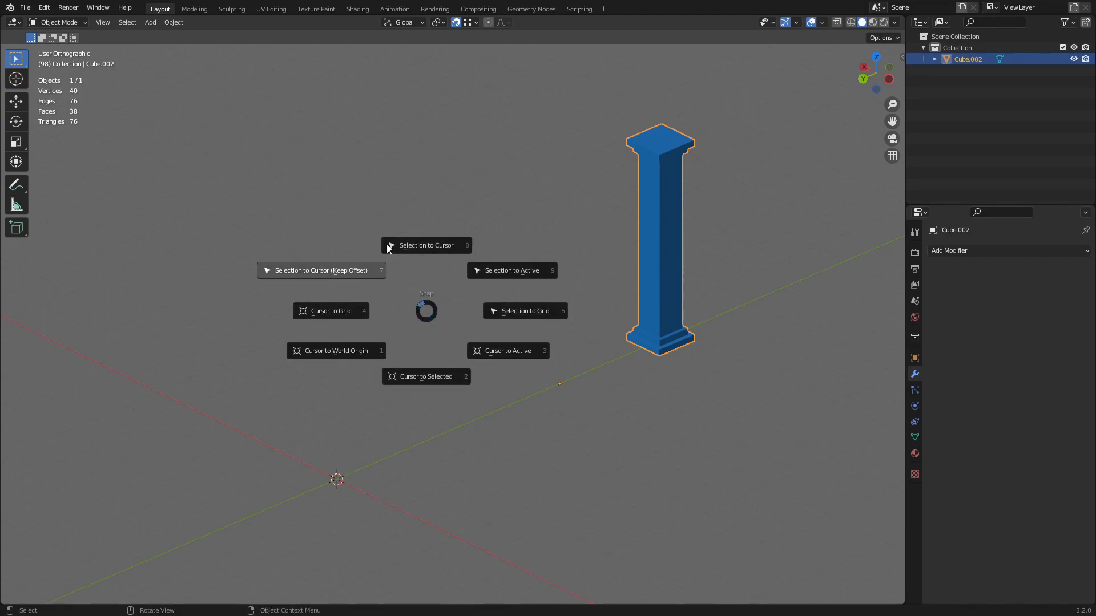
{"action": "key", "text": "Escape"}
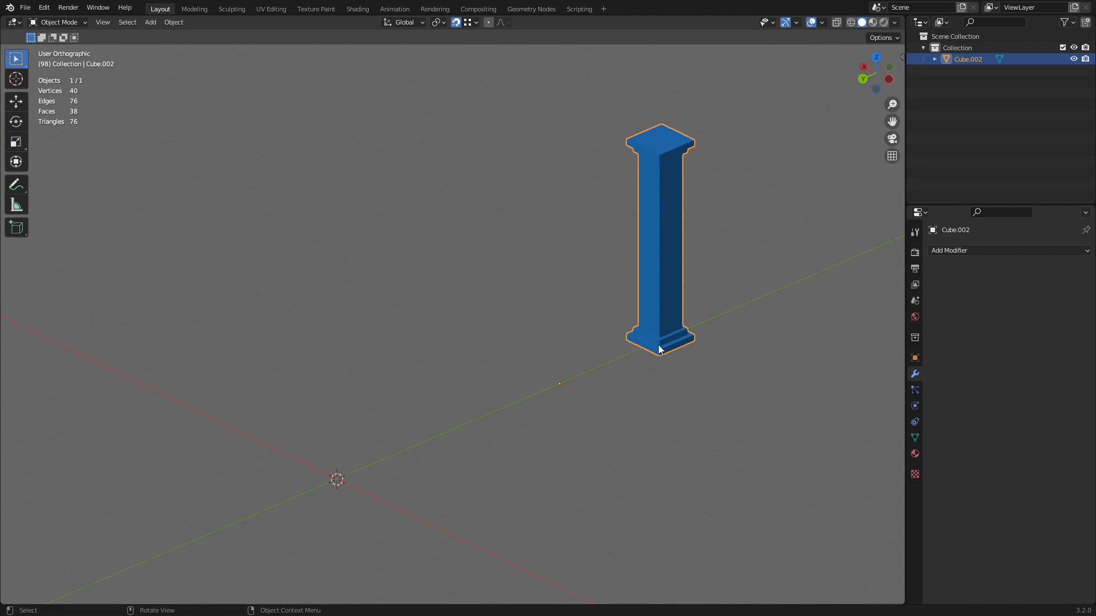
{"action": "key", "text": "Tab"}
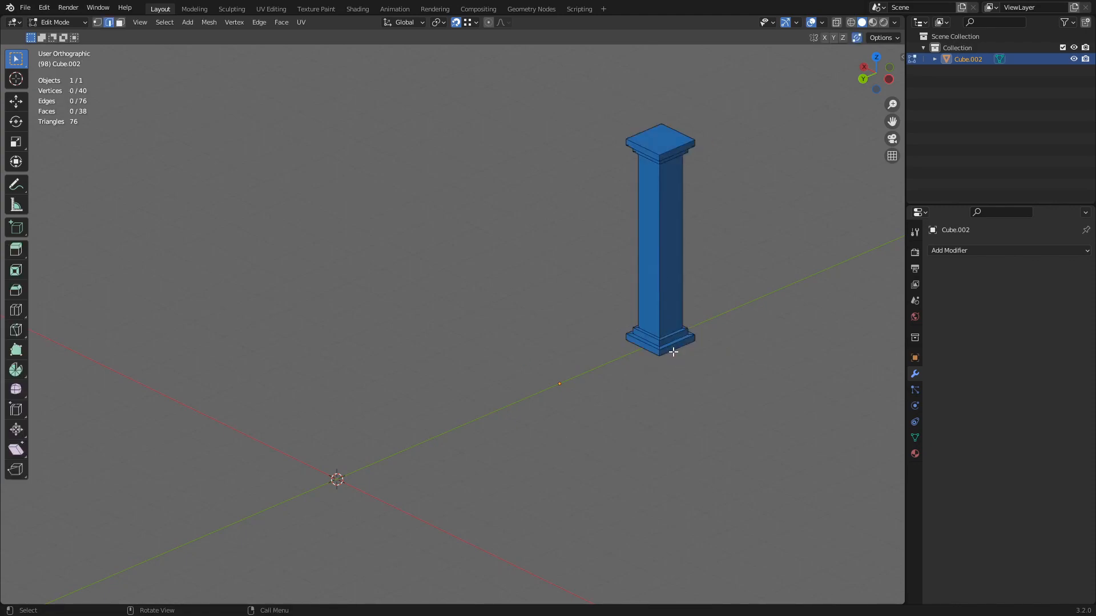
{"action": "key", "text": "3"}
{"action": "key", "text": "2"}
{"action": "left_click", "coordinate": [640, 346]}
{"action": "key", "text": "shift+s"}
{"action": "key", "text": "2"}
{"action": "key", "text": "Tab"}
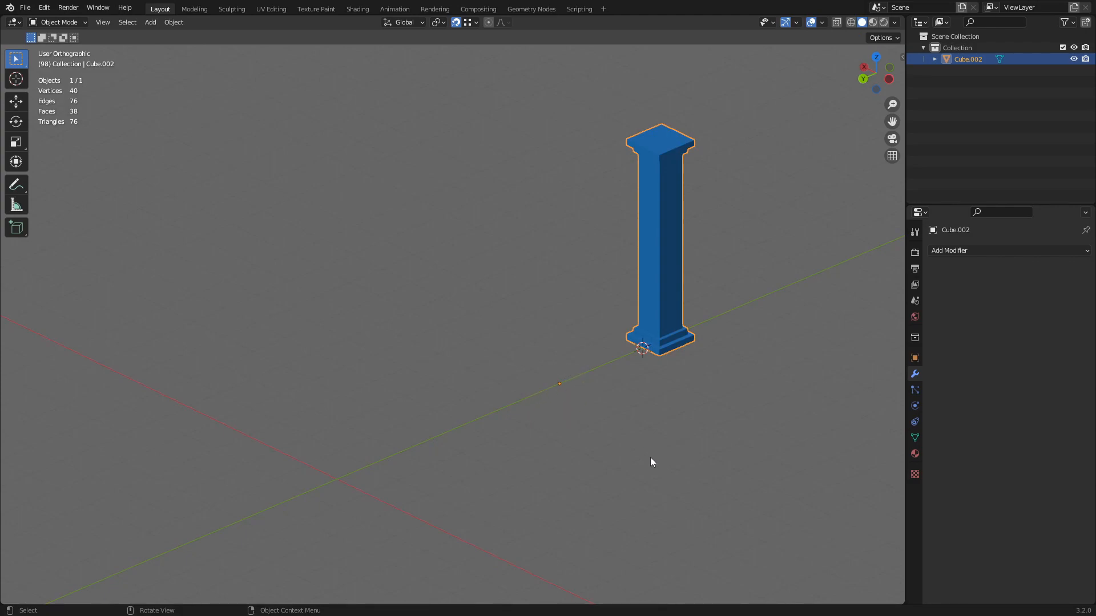
- Set the column's origin to the 3D cursor, and return the cursor to the world origin
{"action": "key", "text": "q"}
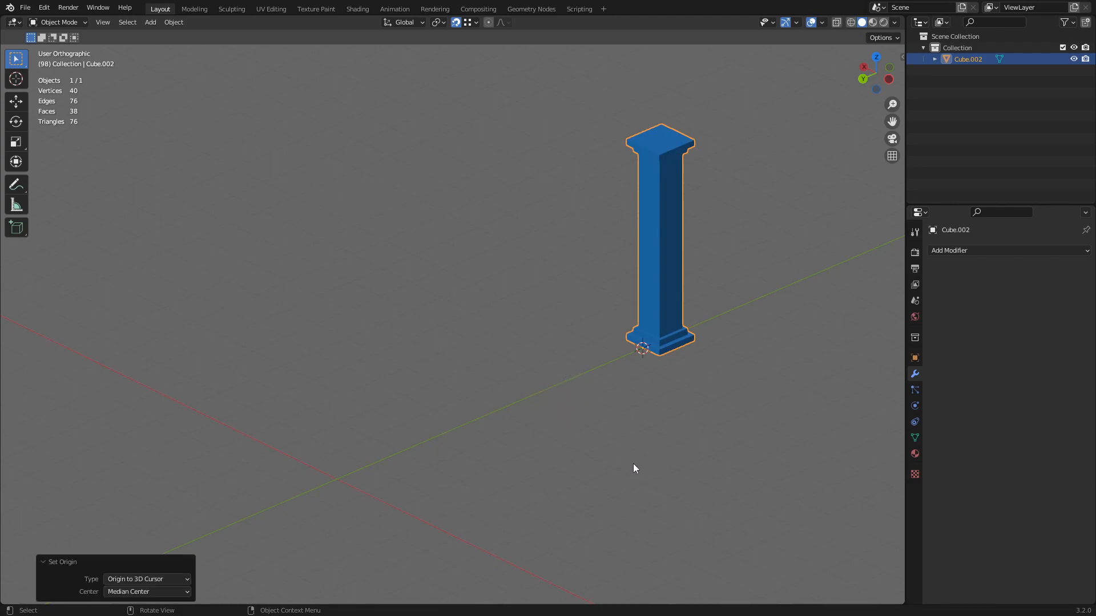
{"action": "key", "text": "shift+s"}
{"action": "key", "text": "1"}
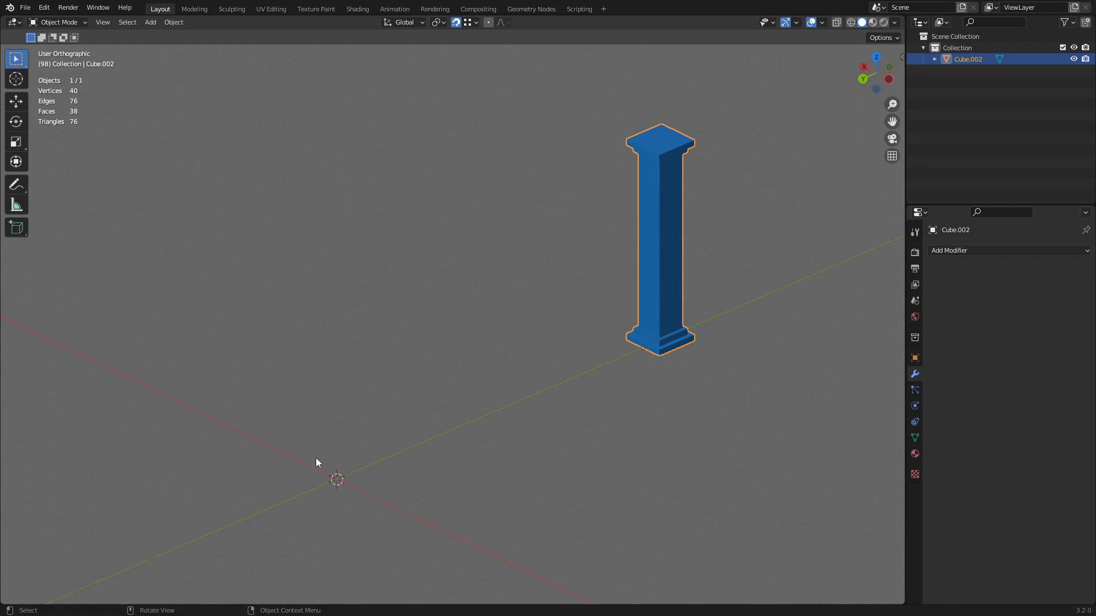
- Snap the column to the 3D cursor at the world origin without keeping the offset
{"action": "key", "text": "shift"}
{"action": "key", "text": "shift+s"}
{"action": "key", "text": "8"}
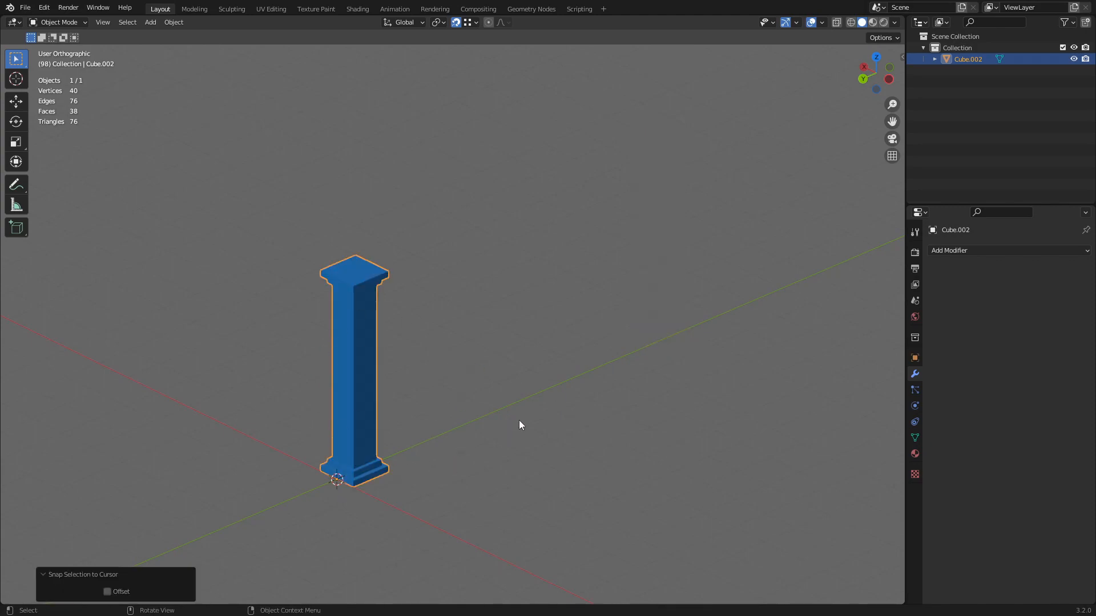
{"action": "key", "text": "KP_Decimal"}
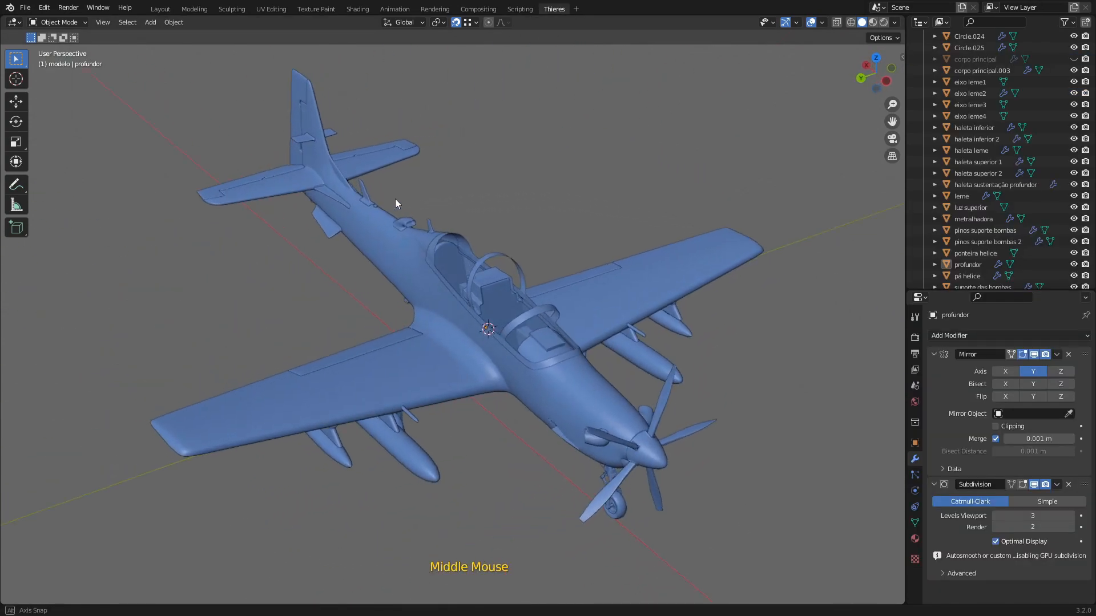
{"action": "middle_click_drag", "start_coordinate": [395, 198], "coordinate": [584, 218]}
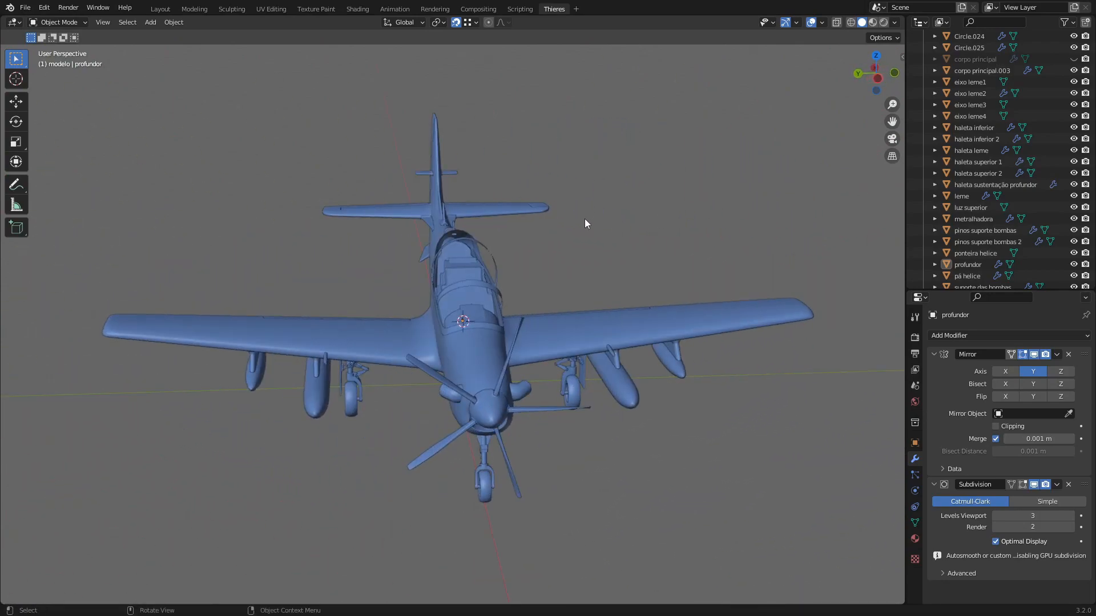
{"action": "middle_click_drag", "start_coordinate": [282, 238], "coordinate": [4, 213]}
{"action": "middle_click_drag", "start_coordinate": [462, 227], "coordinate": [544, 243], "text": "shift"}
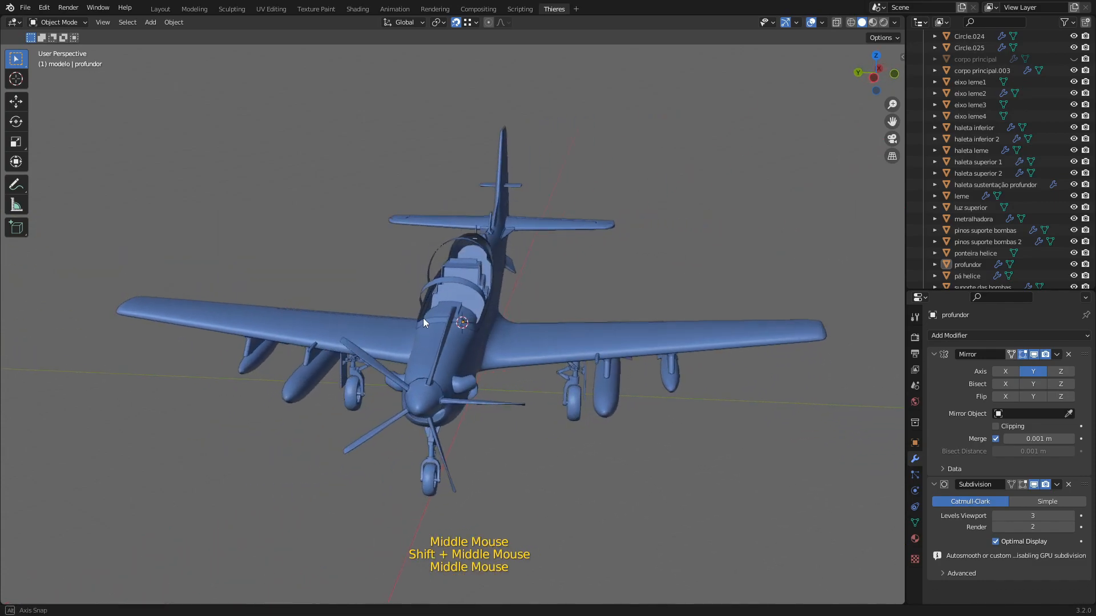